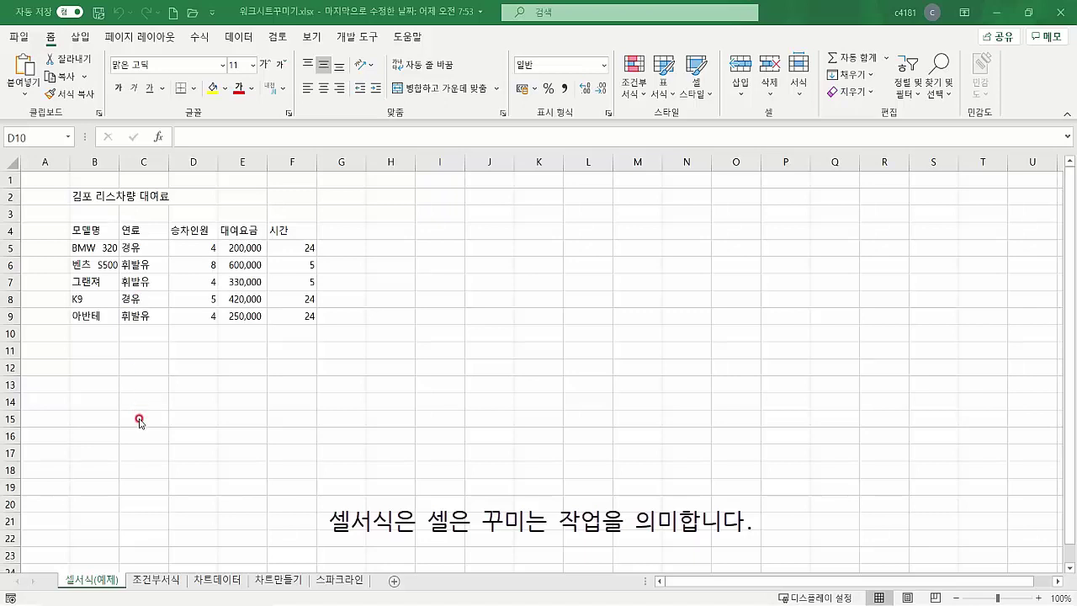
- Examine the finished title and header cells on the 조건부서식 sheet
left_click(159, 580)
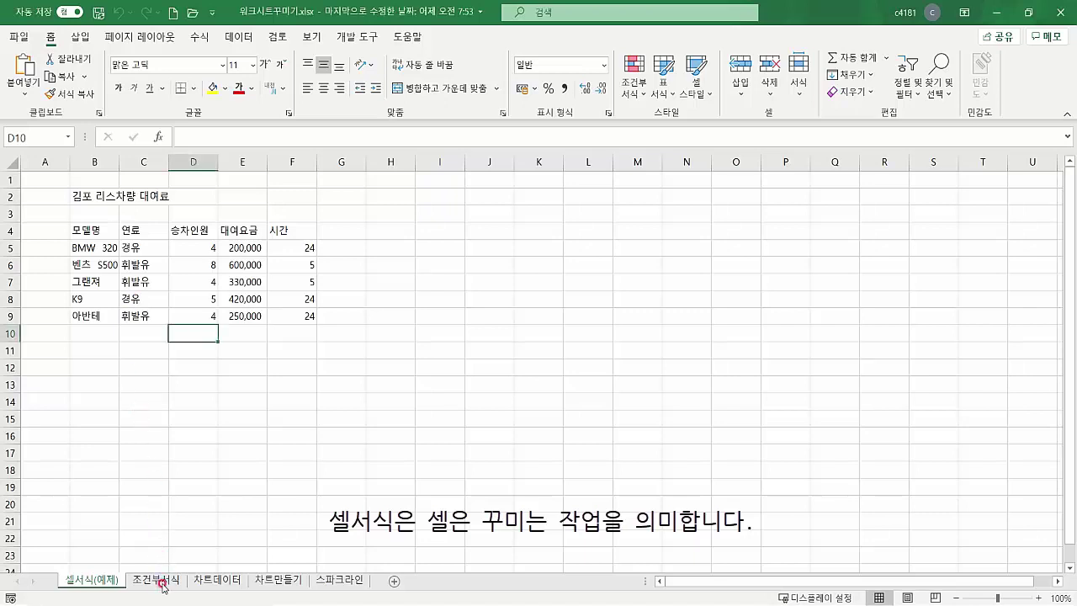
left_click(152, 580)
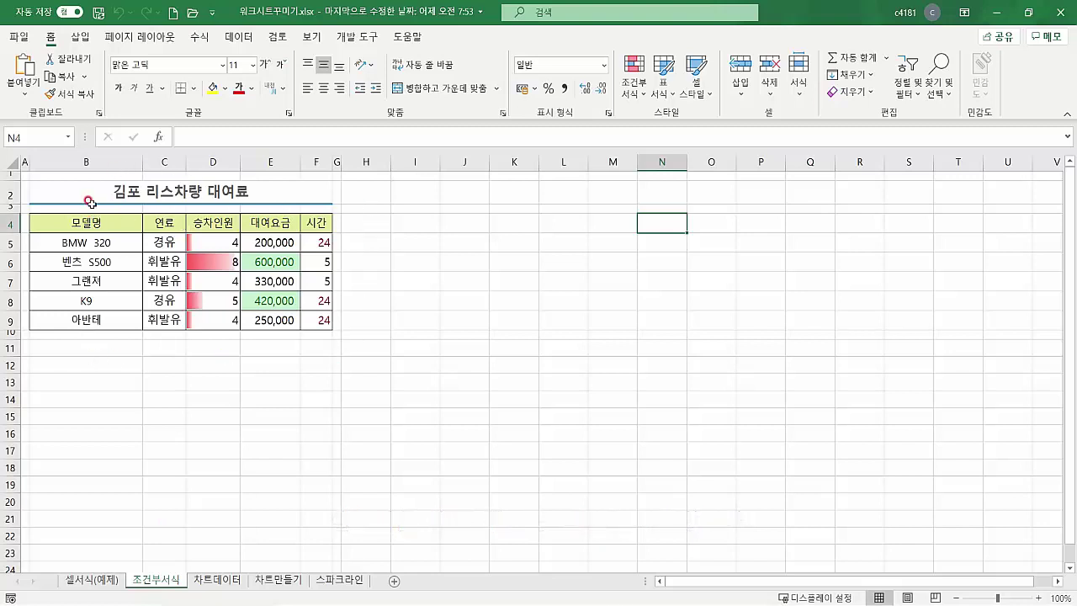
left_click(89, 202)
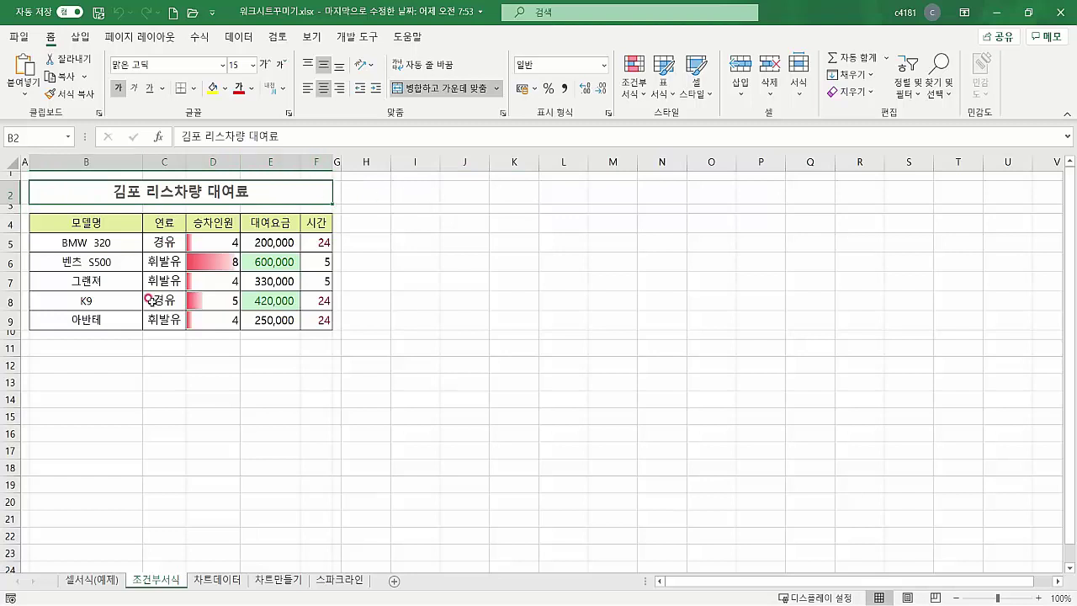
left_click(85, 226)
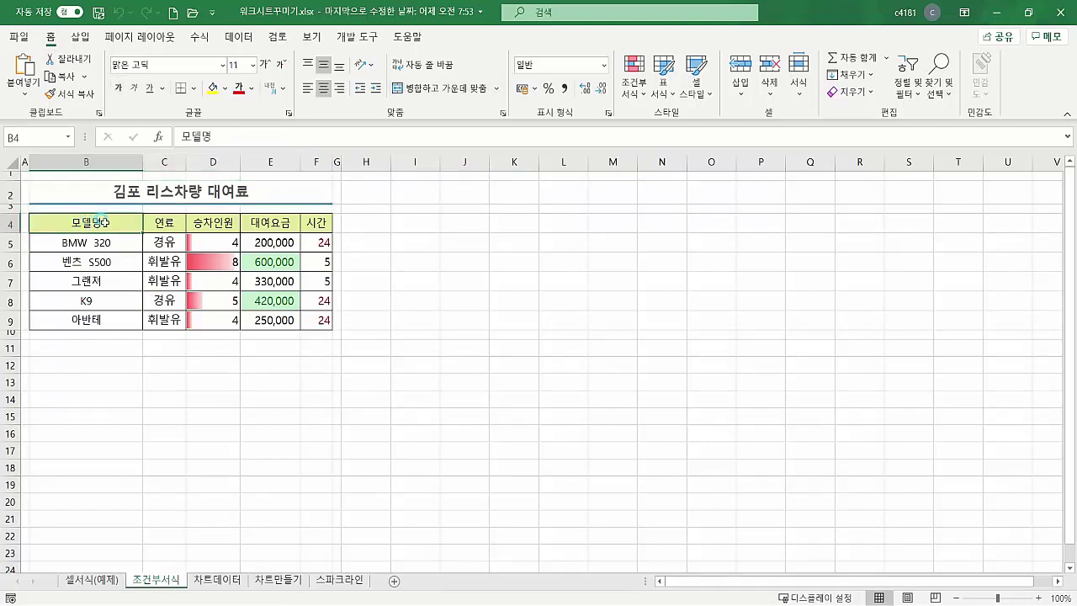
left_click(164, 221)
left_click(216, 223)
left_click(253, 223)
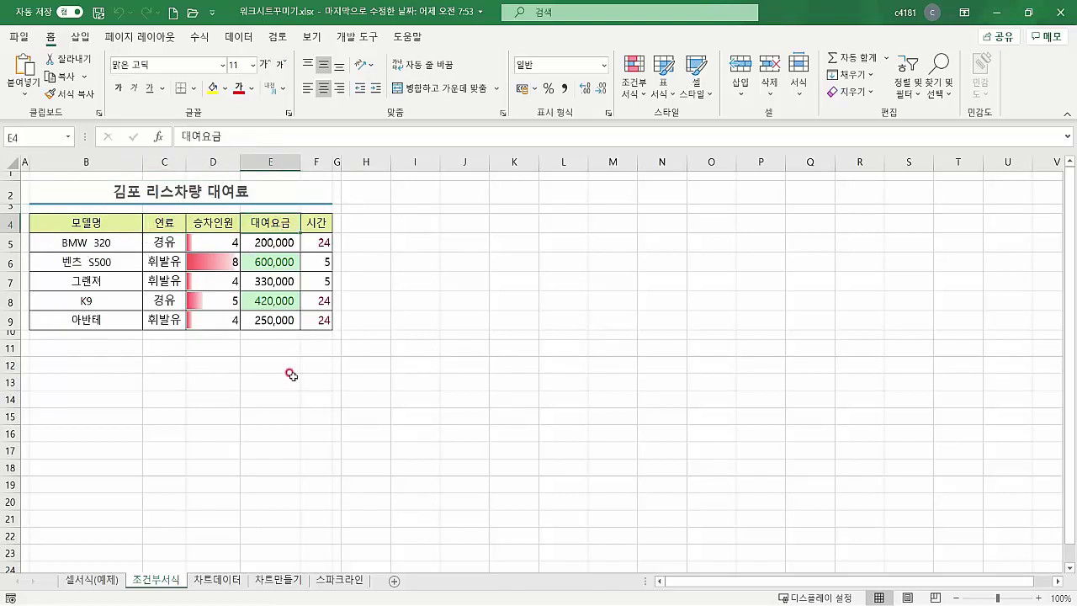
- On the 셀서식(예제) sheet, merge and center the title 김포 리스차량 대여료 across B2:F2
left_click(74, 580)
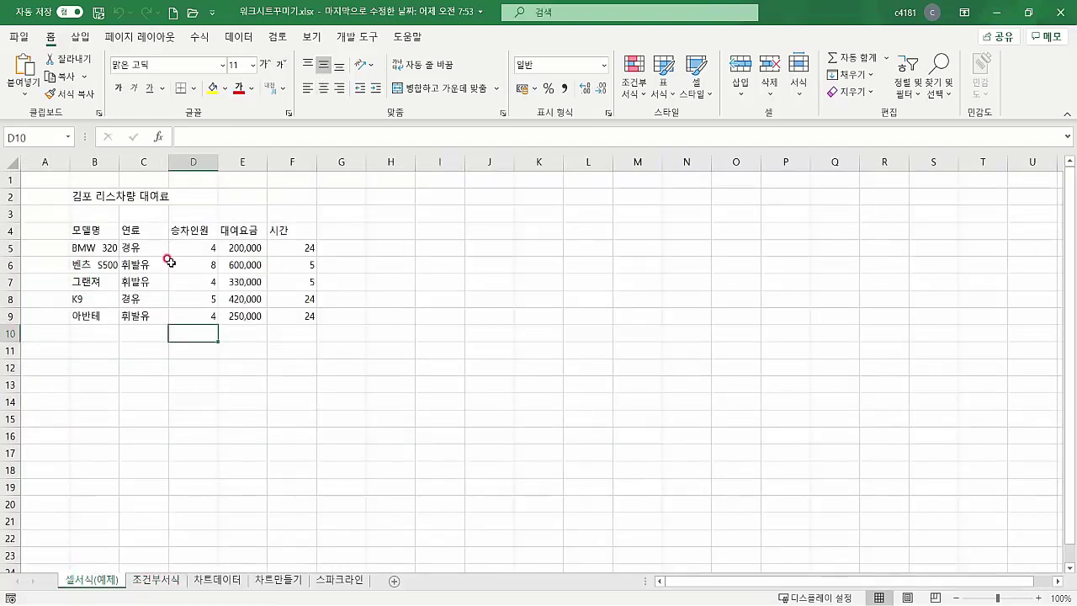
left_click(89, 193)
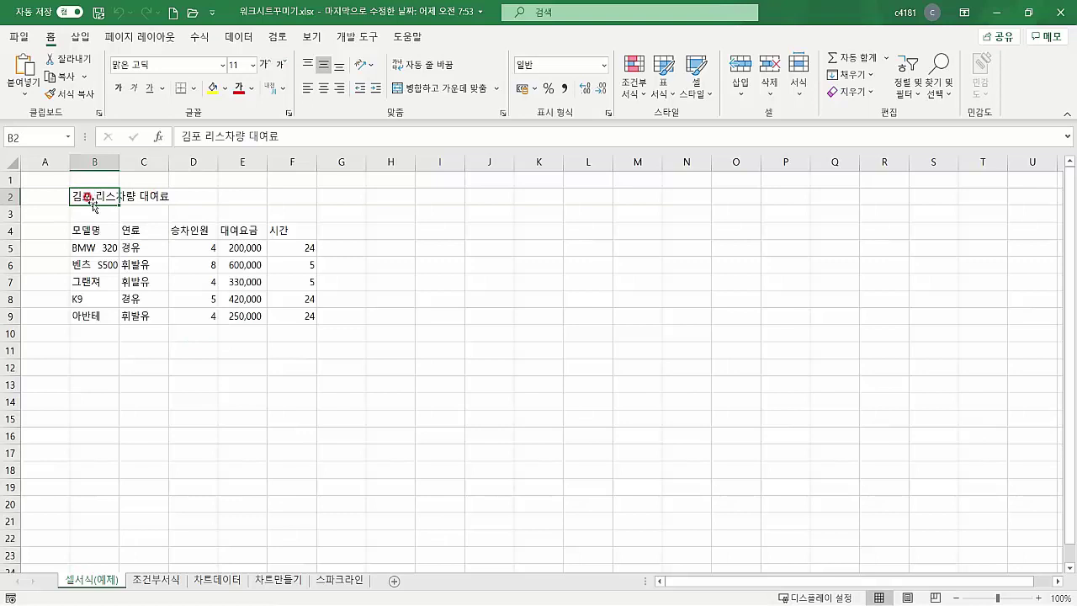
left_click_drag(89, 194, 303, 189)
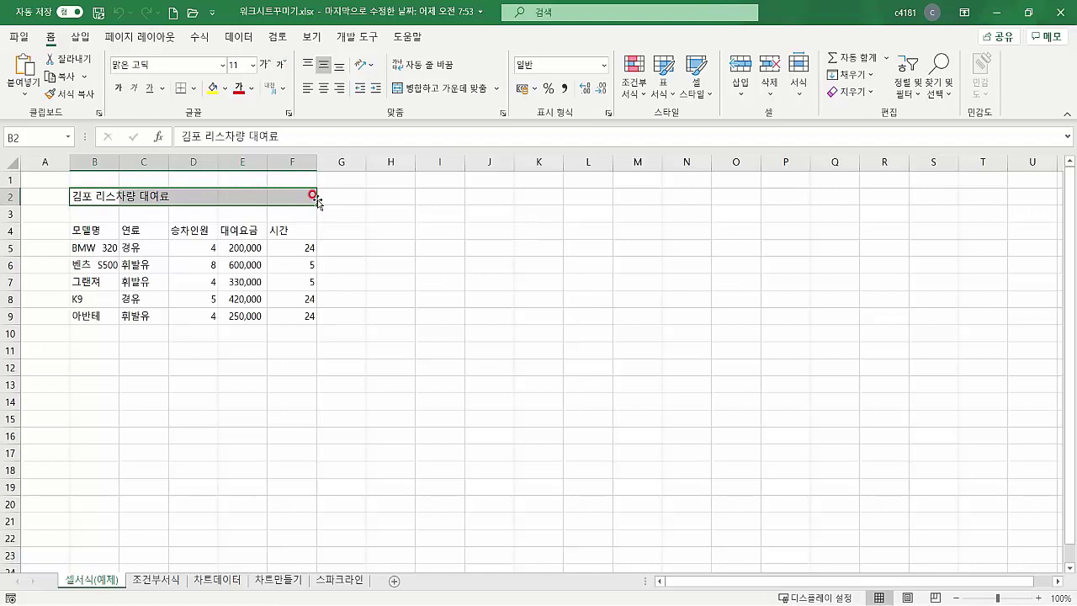
left_click(107, 234)
left_click_drag(91, 194, 301, 193)
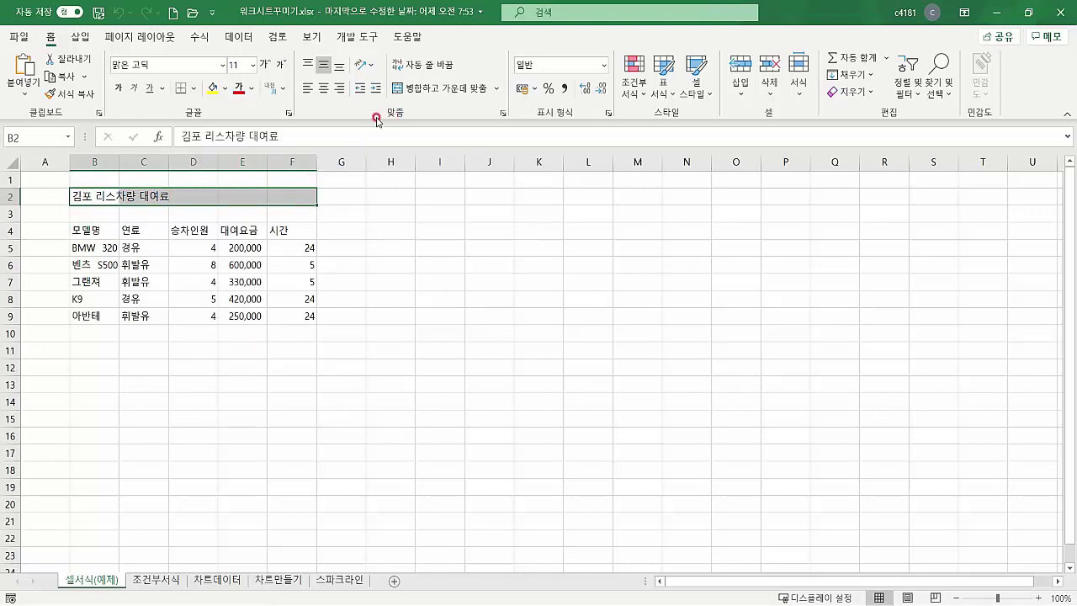
left_click(427, 88)
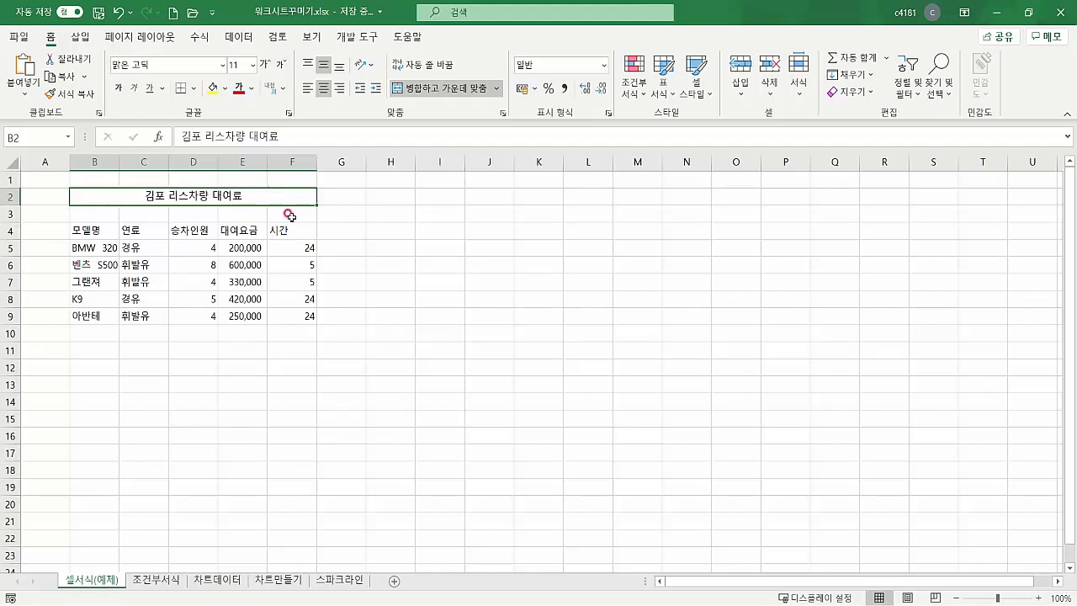
- Try the horizontal and vertical alignment options on the merged title, finishing with centered and middle-aligned text
left_click(310, 245)
left_click(137, 199)
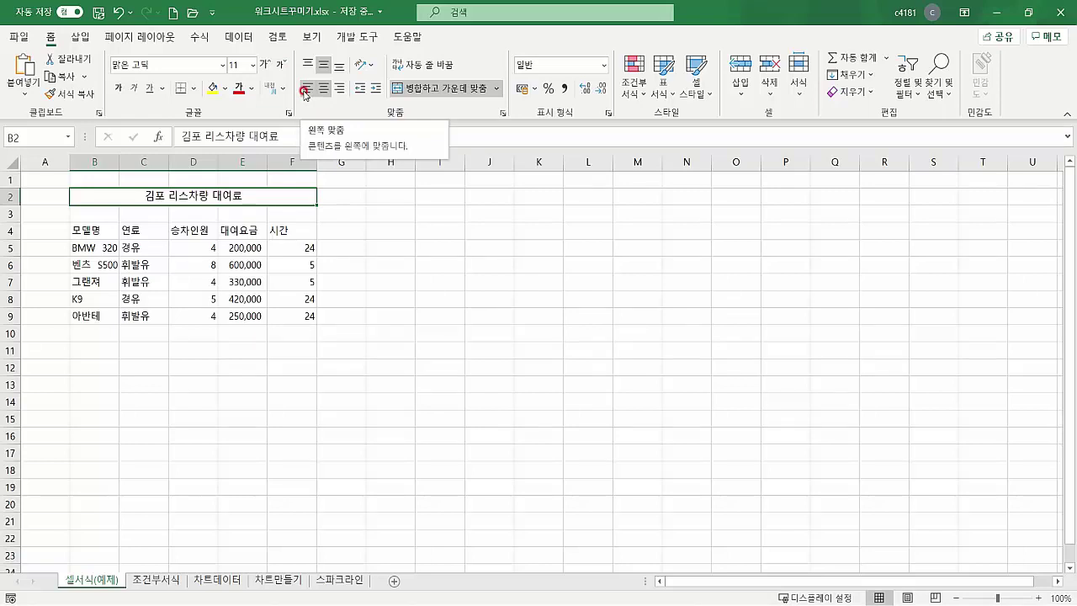
left_click(306, 89)
left_click(323, 90)
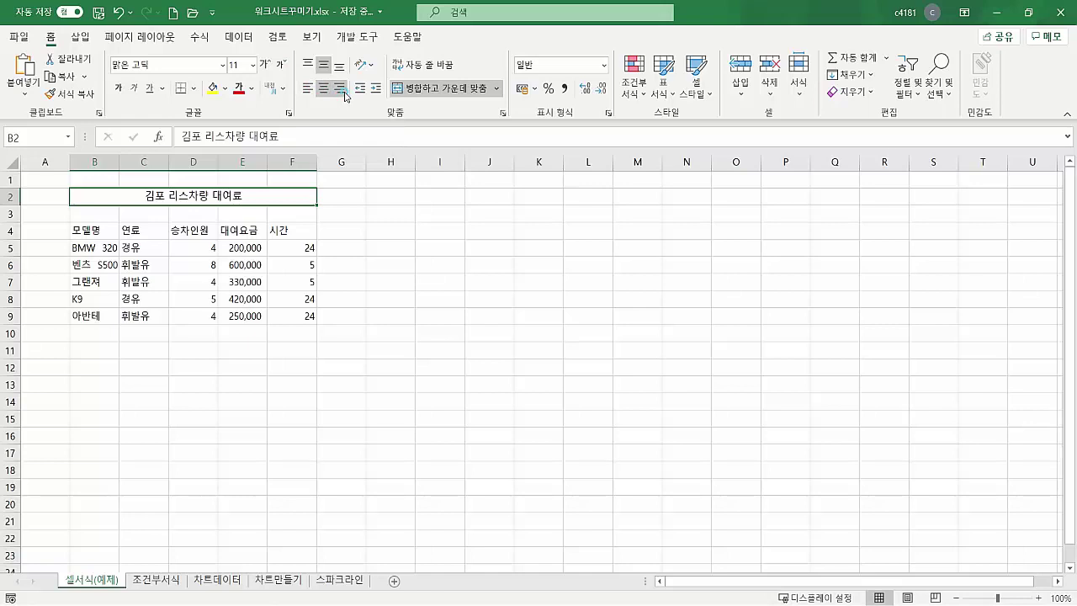
left_click(342, 92)
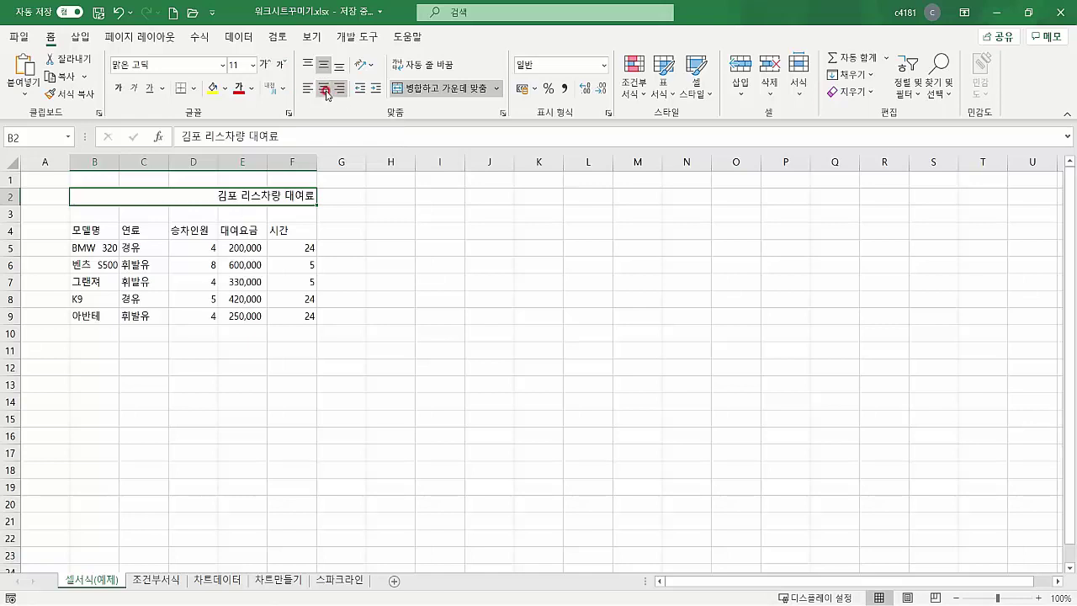
left_click(305, 65)
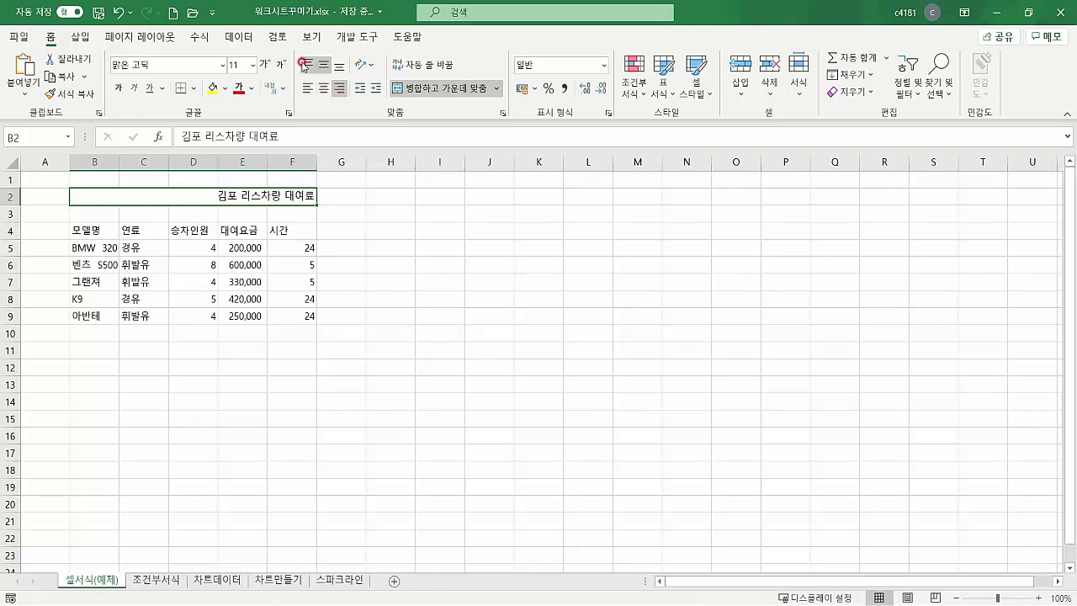
left_click(323, 66)
left_click(335, 70)
left_click(323, 64)
left_click(323, 88)
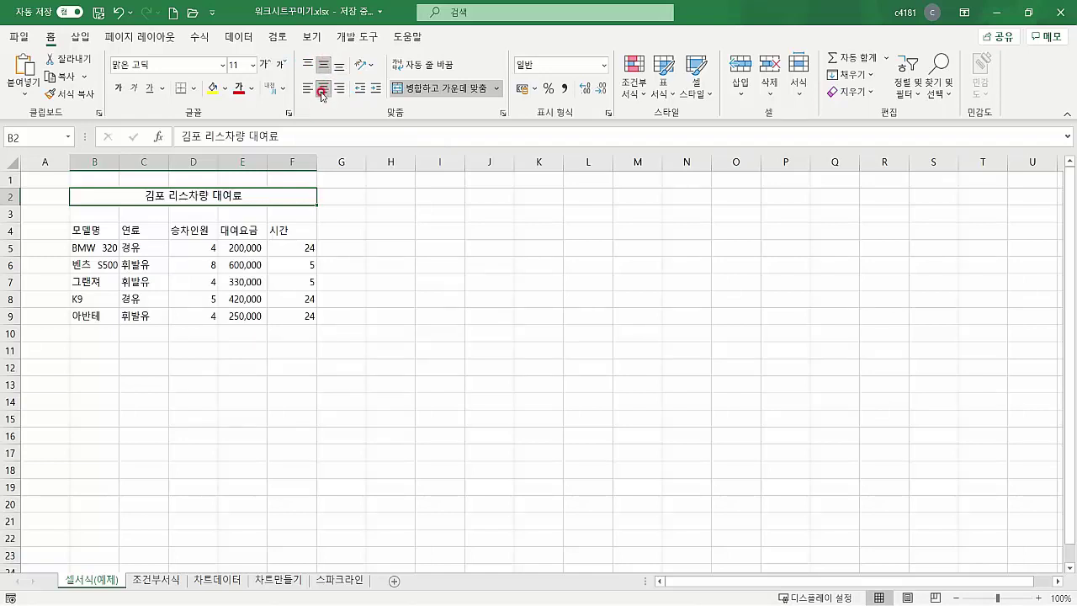
- Make row 2 about twice its original height and try the title's vertical alignments, finishing with middle alignment
left_click_drag(17, 204, 20, 218)
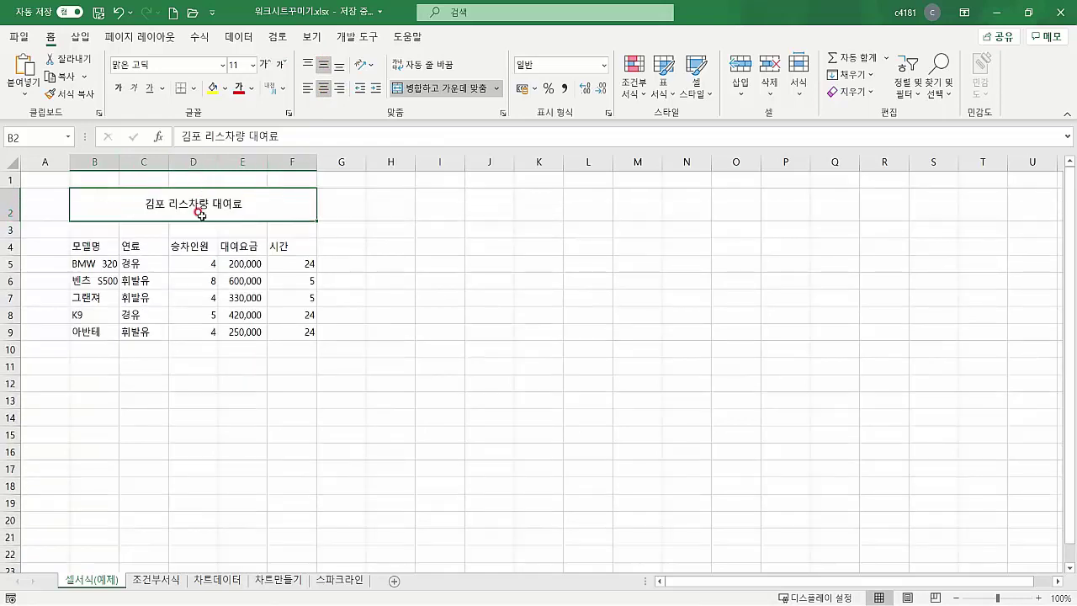
left_click(309, 65)
left_click(323, 65)
left_click(338, 66)
left_click(326, 68)
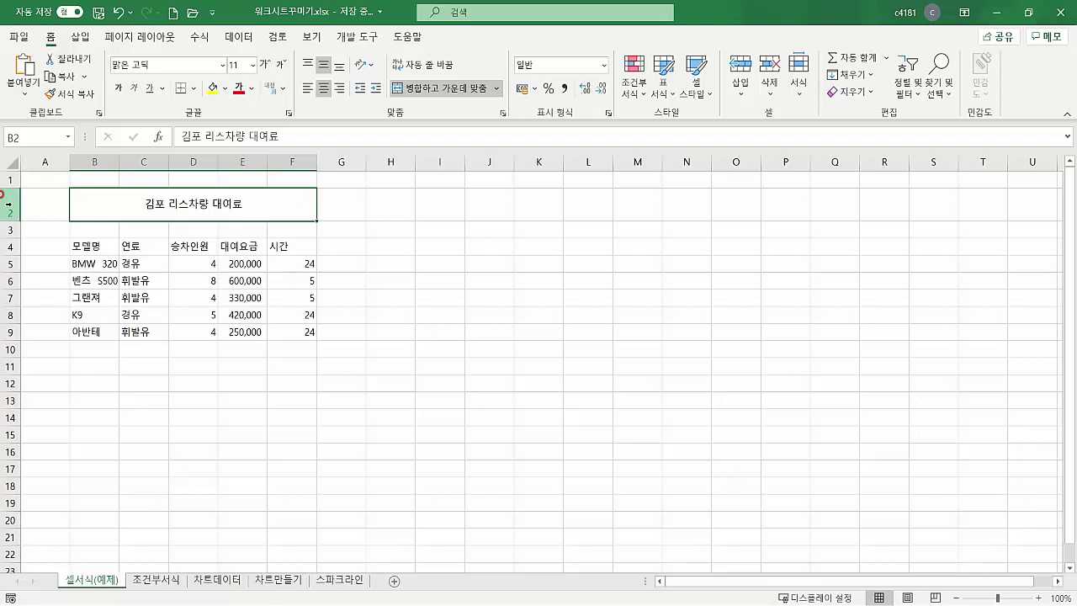
mouse_move(10, 222)
left_mouse_down()
mouse_move(10, 206)
mouse_move(10, 216)
left_mouse_up()
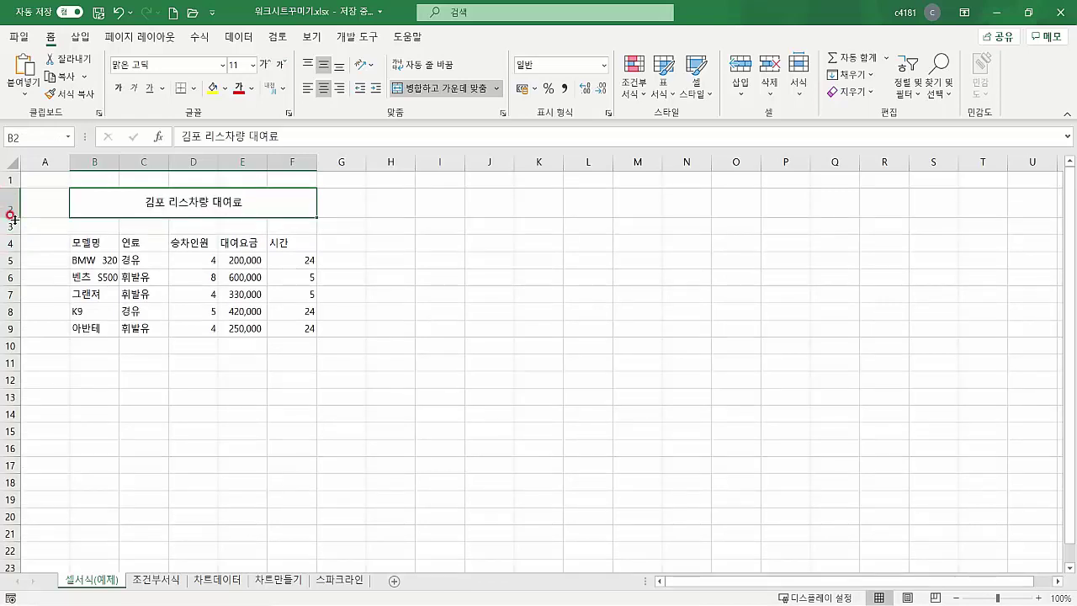
left_click_drag(11, 217, 12, 224)
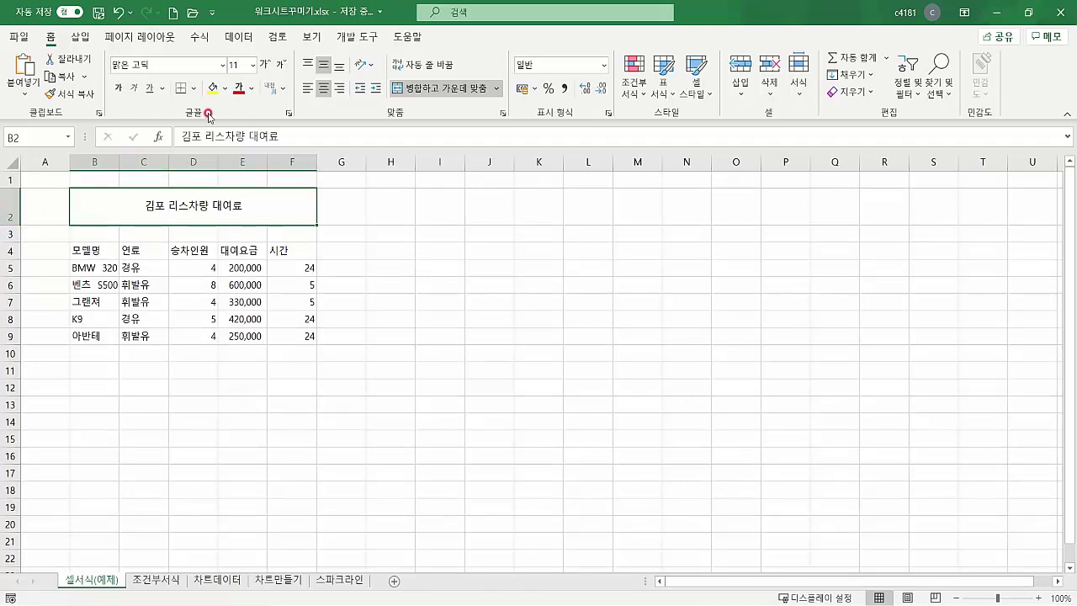
- Unmerge the title range and check the separate cells B2 through F2
left_click(429, 89)
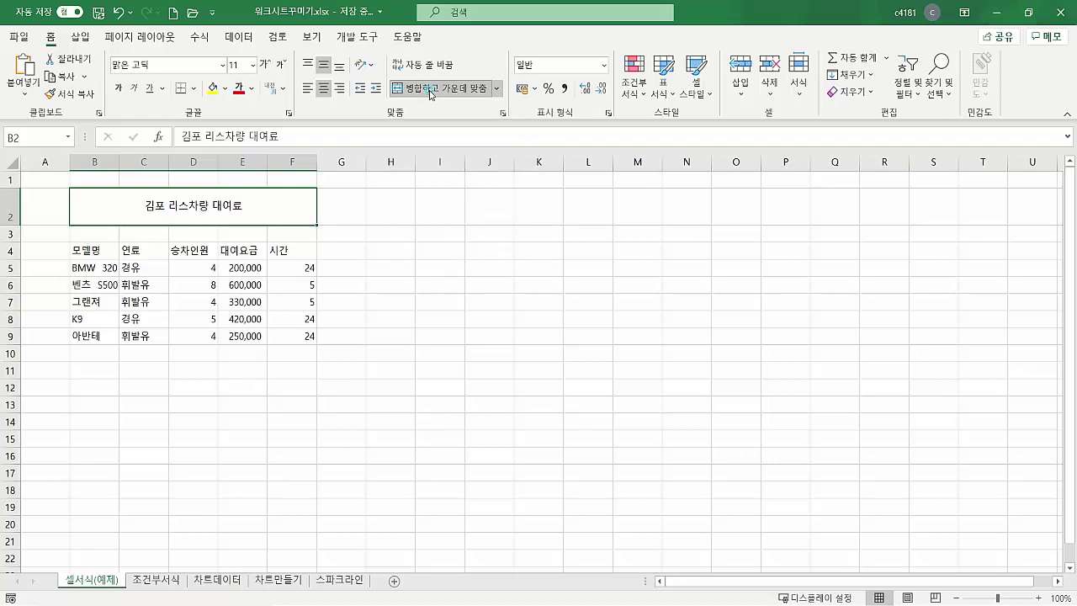
left_click(277, 247)
left_click(111, 207)
left_click(148, 205)
left_click(202, 205)
left_click(244, 205)
left_click(292, 205)
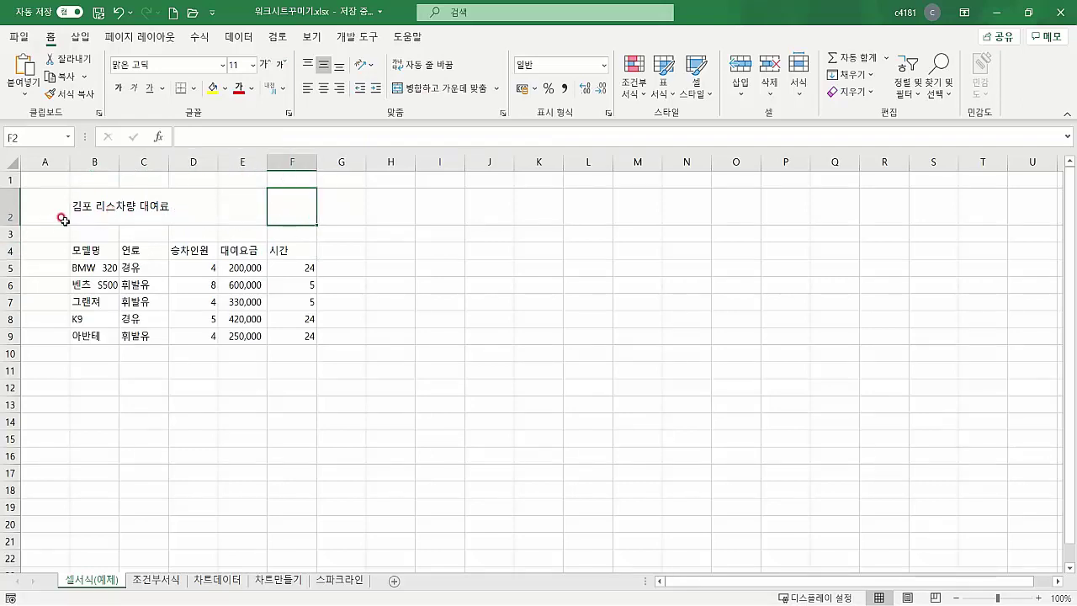
- Merge and center the title across B2:F2 again
left_click(101, 208)
left_click_drag(101, 209, 312, 190)
left_click(428, 87)
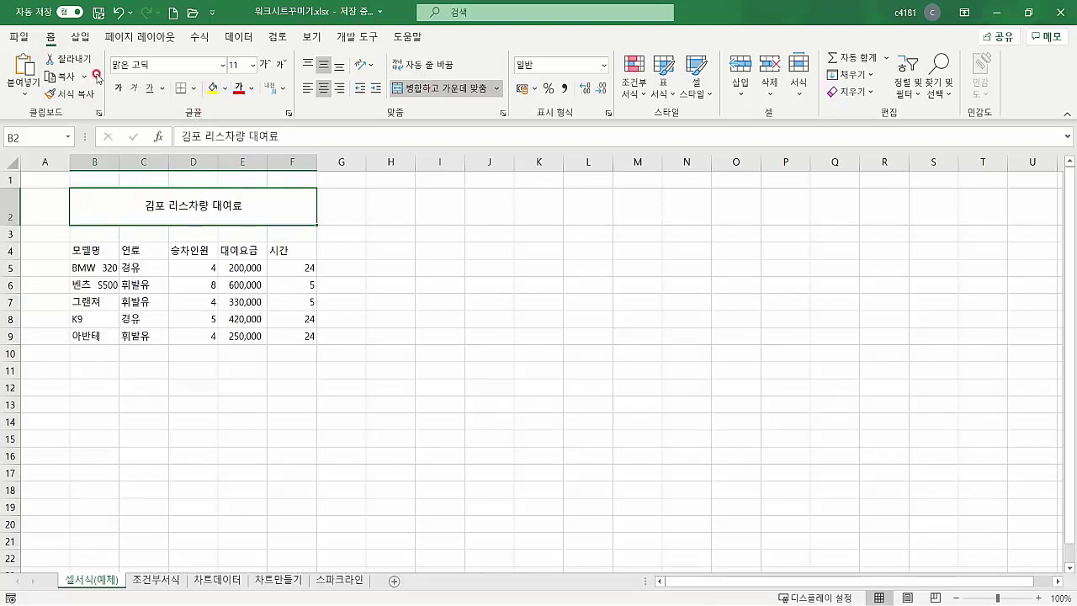
- Set the merged title's font to 나눔고딕 and its size to 18
left_click(222, 65)
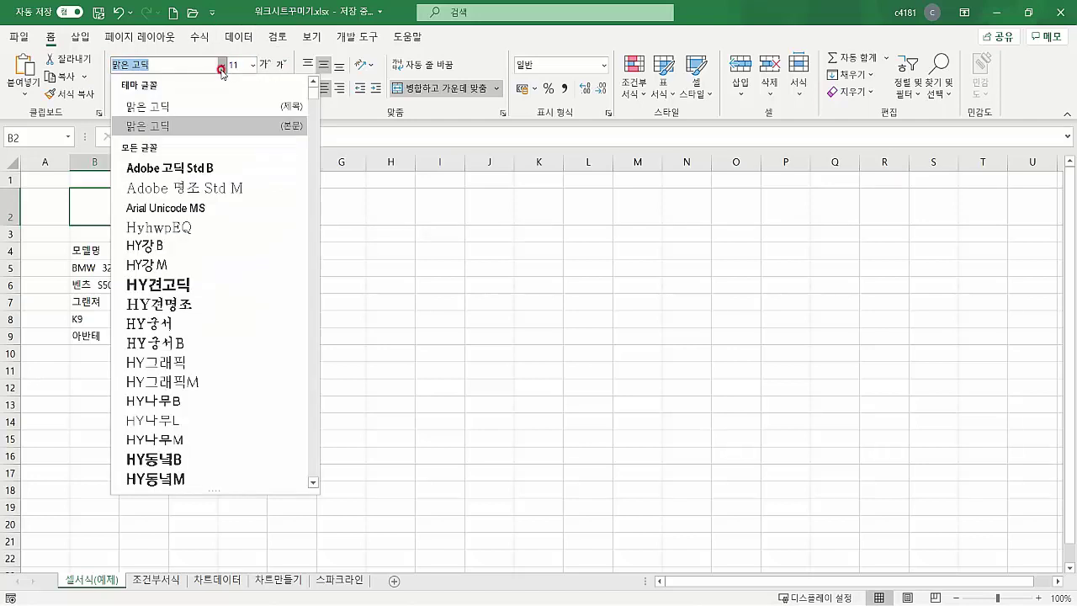
scroll(189, 250, "down", 12)
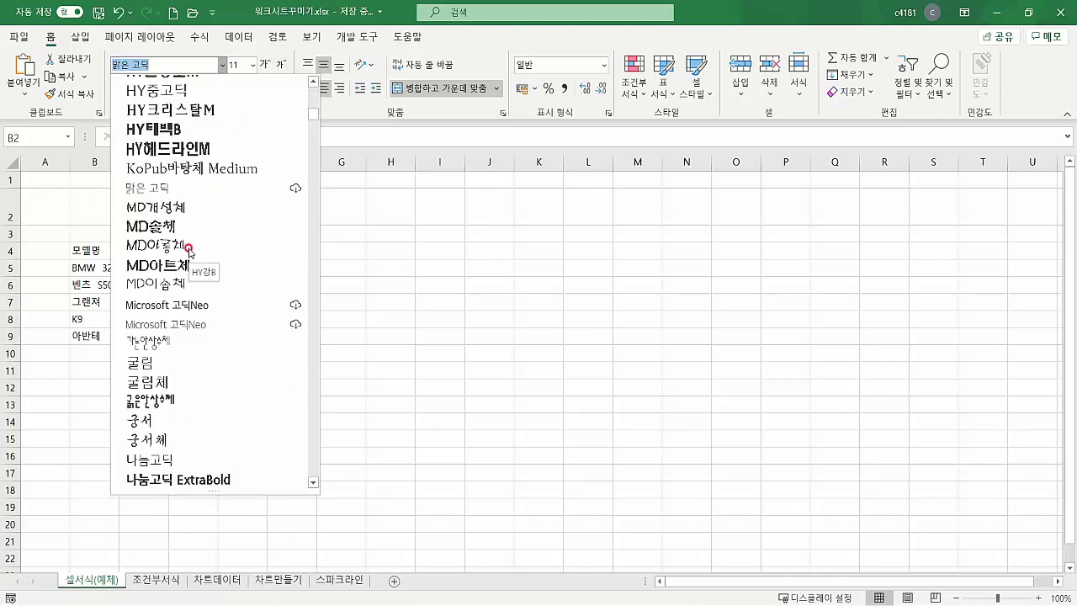
scroll(189, 250, "down", 4)
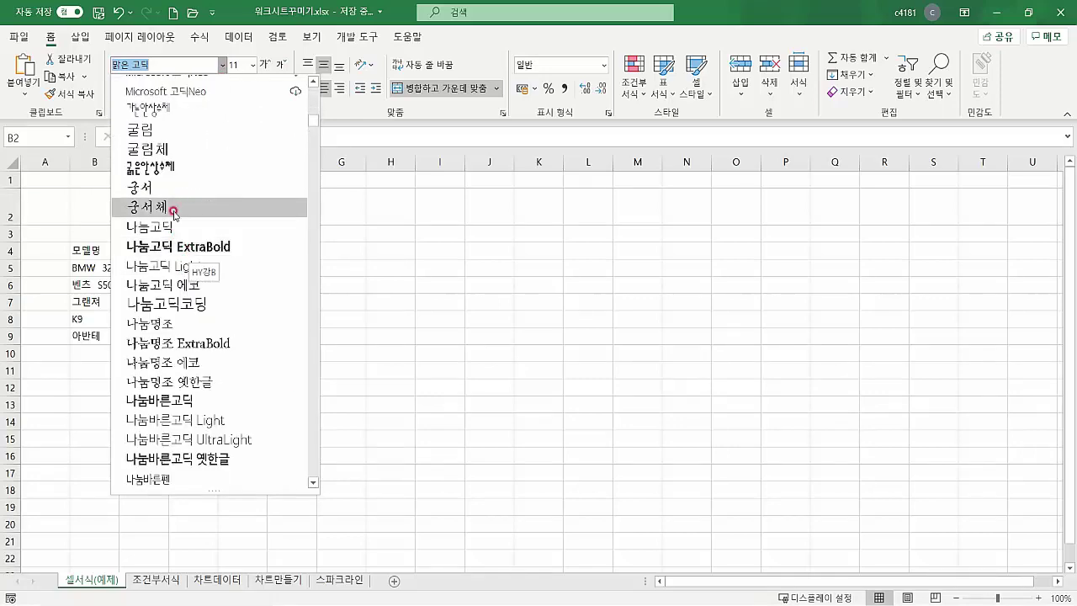
left_click(172, 227)
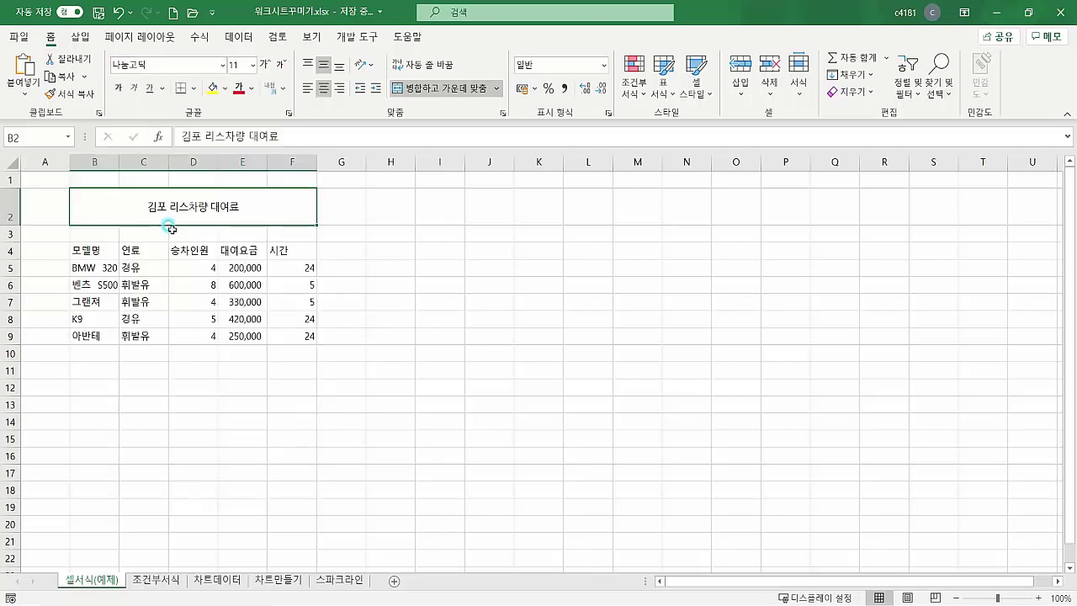
left_click(252, 64)
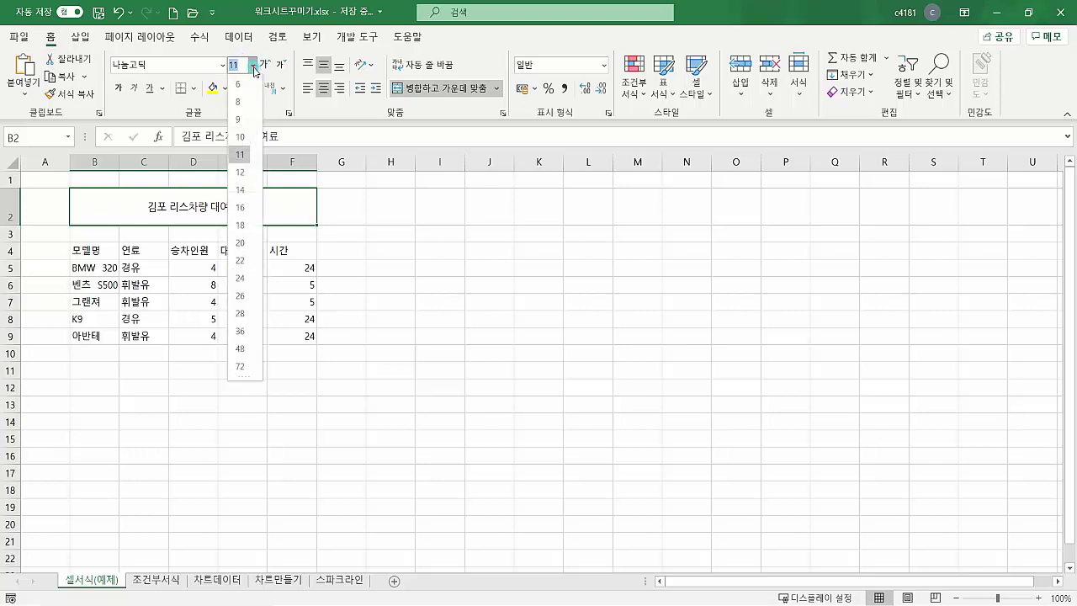
left_click(240, 225)
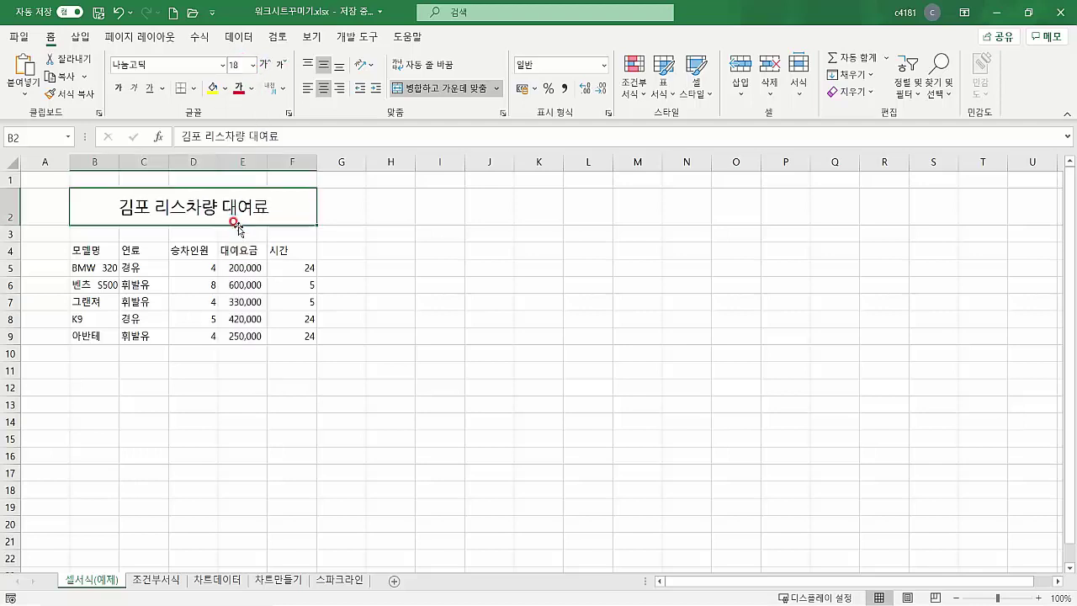
- Try enlarging and shrinking the title's font size stepwise, ending at 18
left_click(263, 66)
left_click(263, 66)
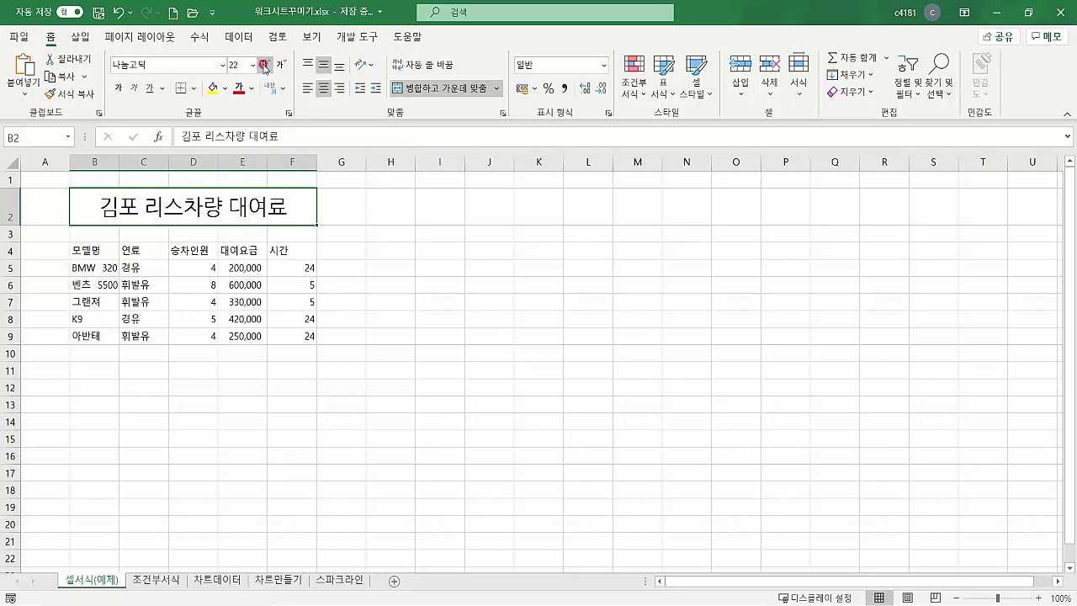
left_click(283, 65)
left_click(282, 66)
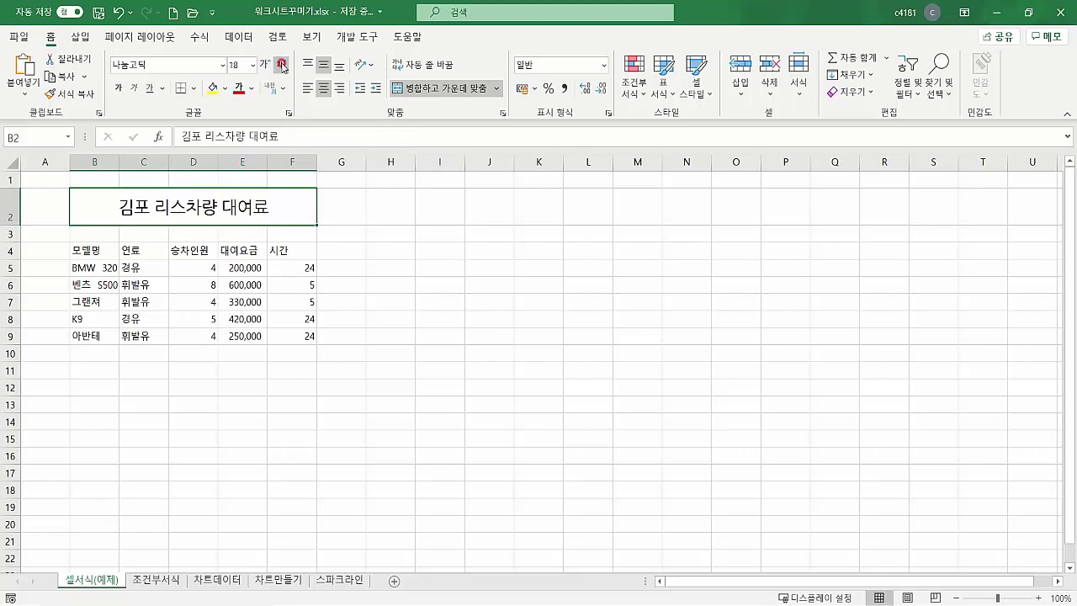
left_click(268, 64)
left_click(282, 66)
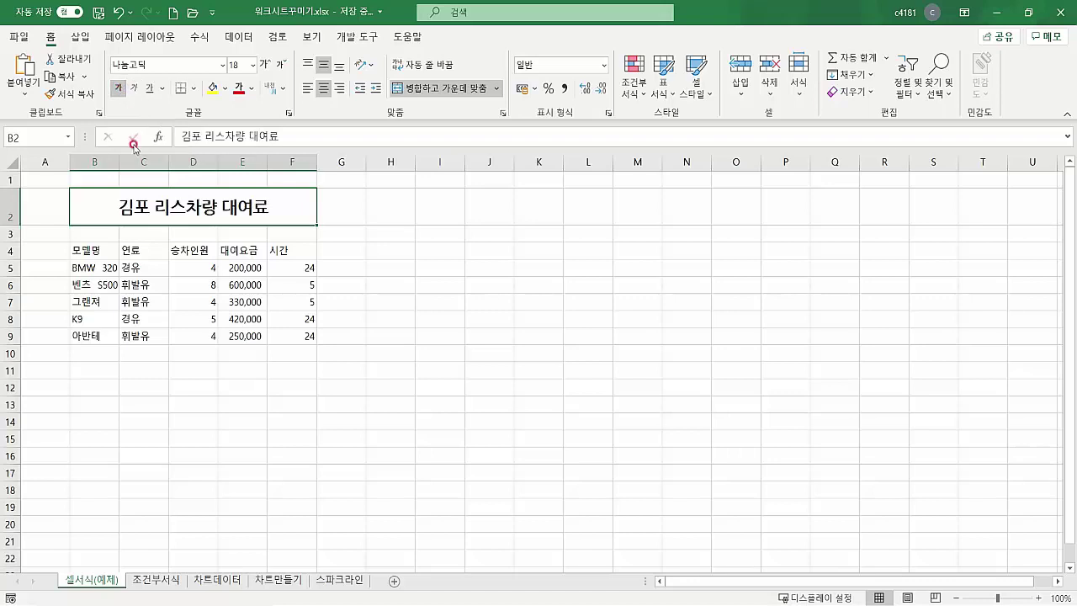
- Remove the title's bold formatting, and switch italic on and off again
left_click(120, 89)
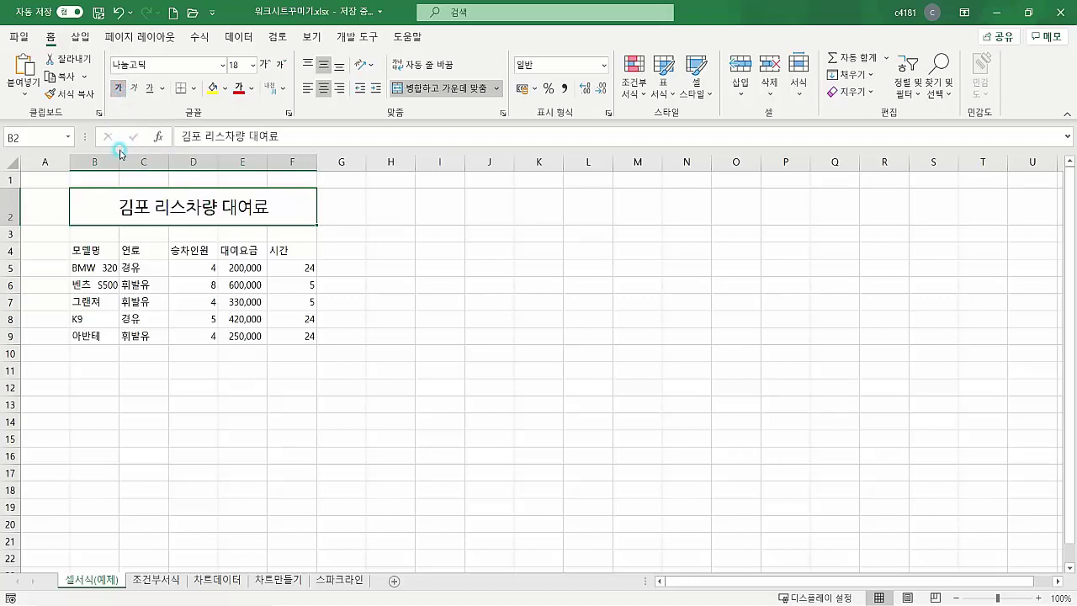
left_click(132, 89)
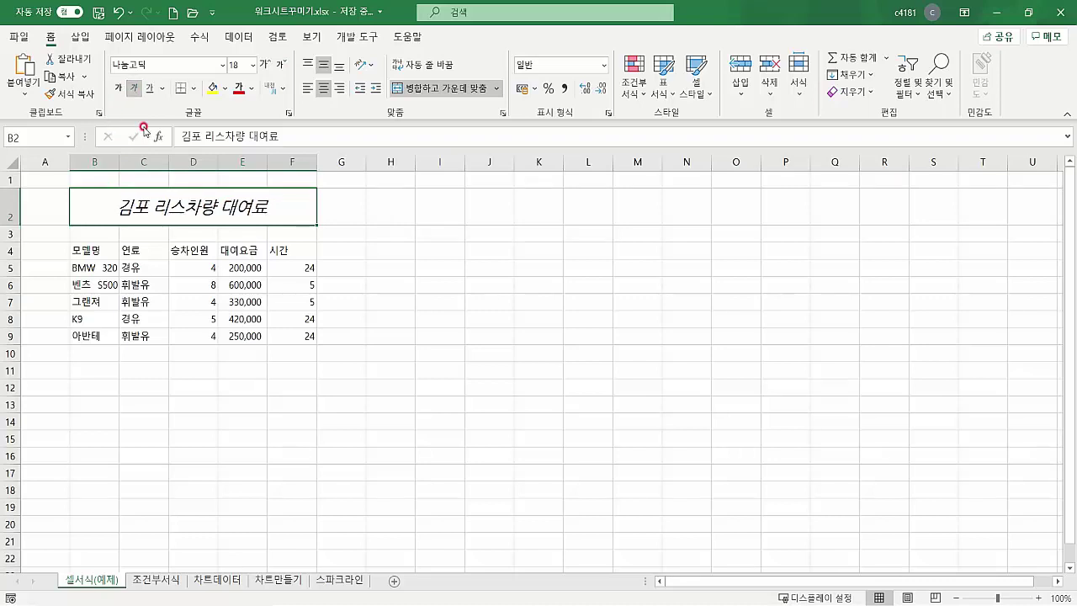
left_click(135, 90)
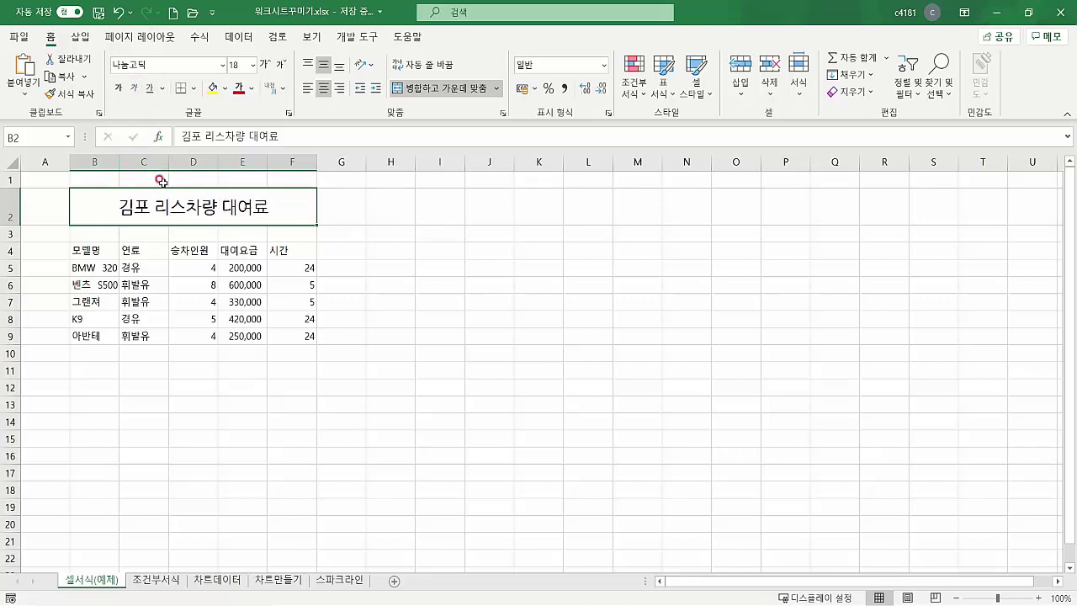
- Apply a single underline to the title text in the merged cell
left_click(160, 89)
left_click(156, 106)
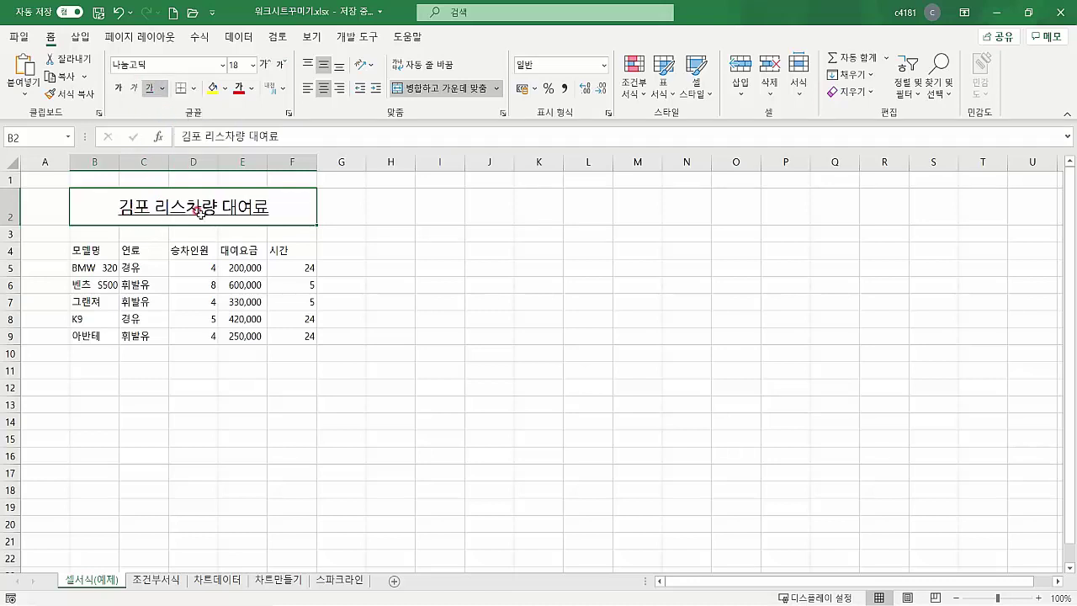
- Switch the title's underline in the merged cell to a double underline
left_click(161, 88)
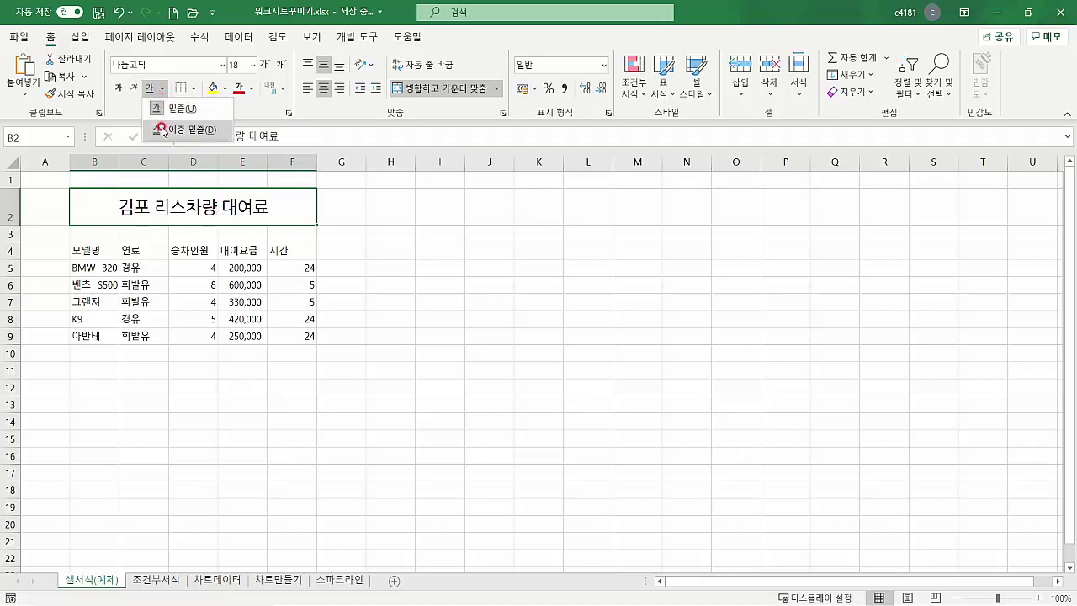
left_click(165, 132)
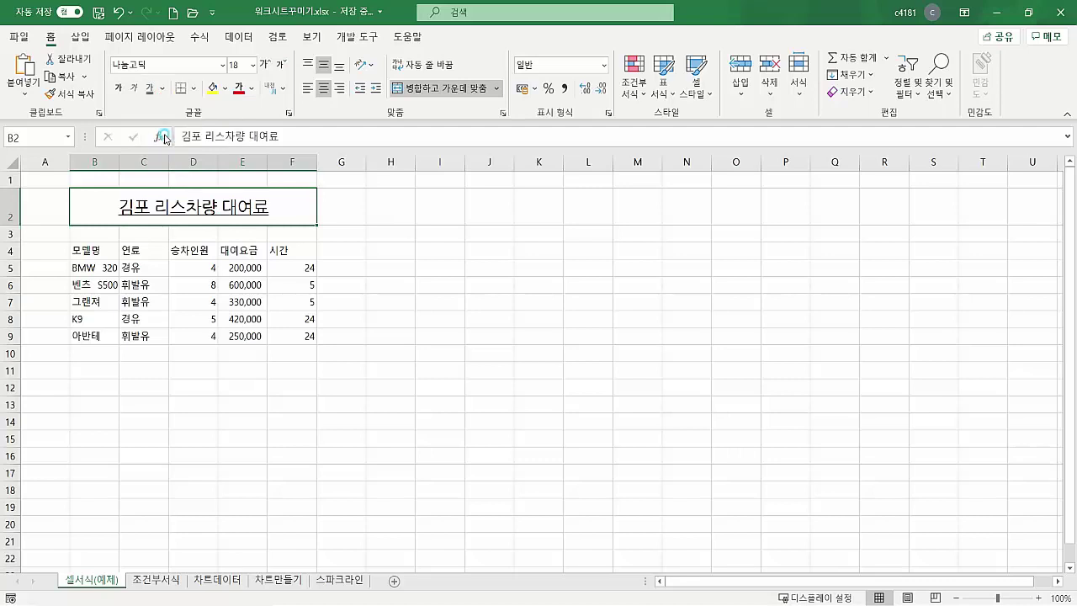
left_click(172, 240)
left_click(179, 204)
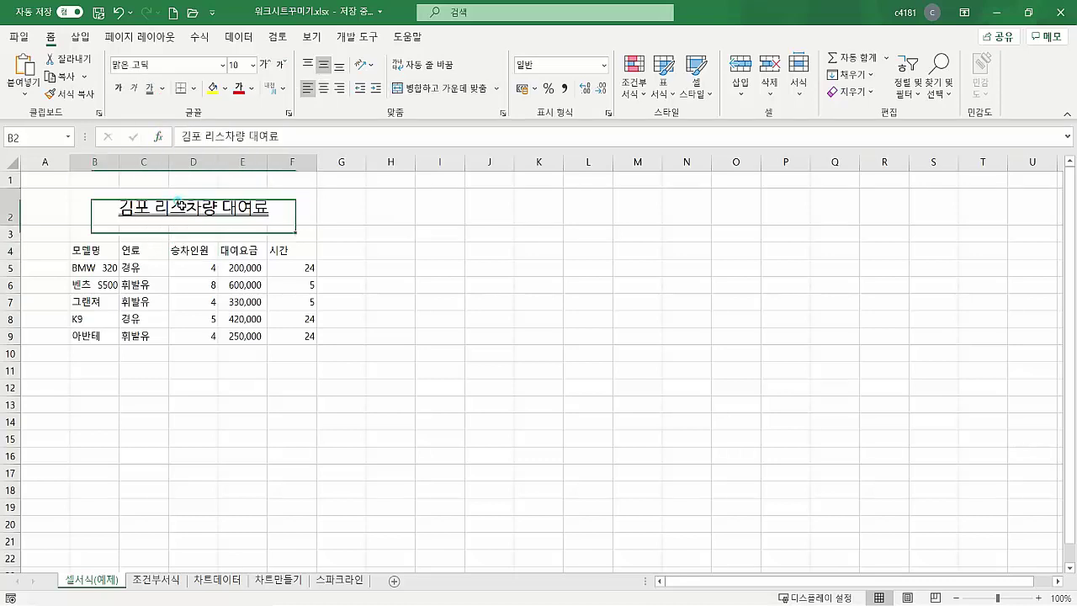
- Remove the underline from the title and make the title text bold
left_click(153, 89)
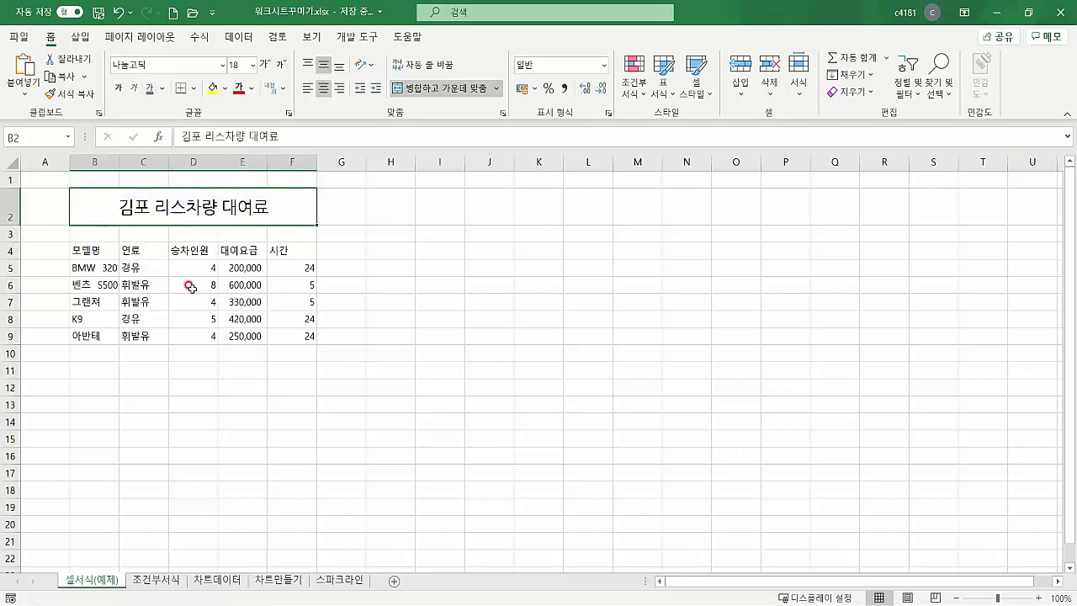
left_click(119, 87)
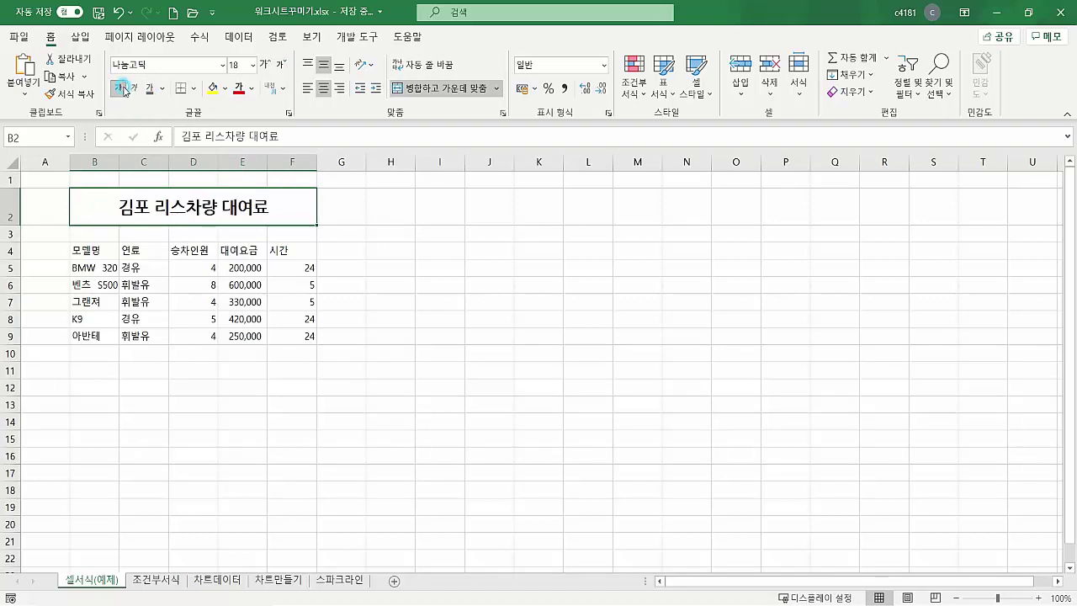
left_click(190, 280)
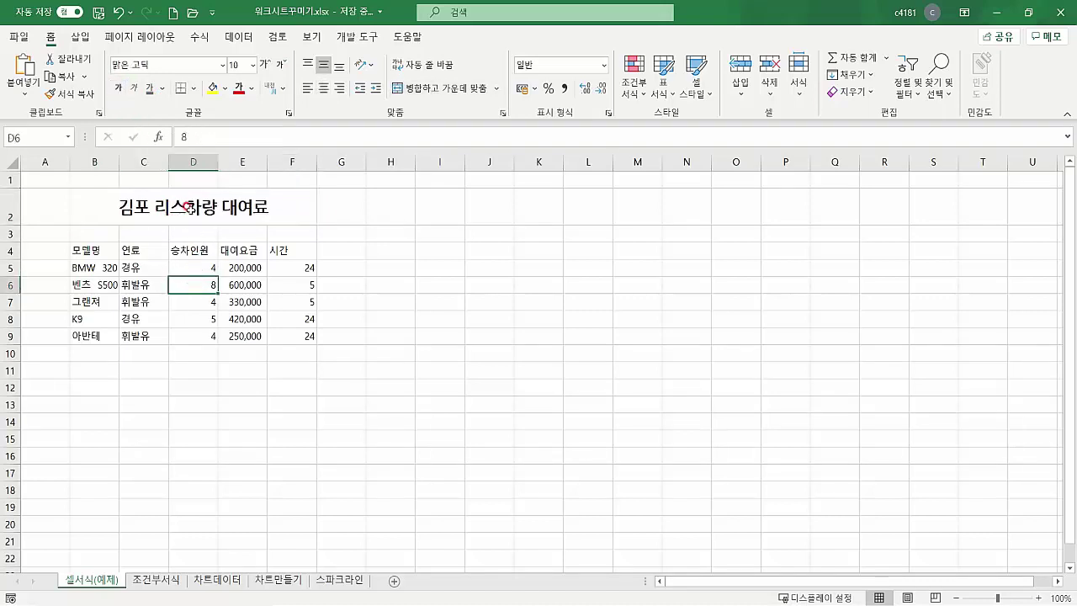
left_click(188, 206)
left_click(159, 304)
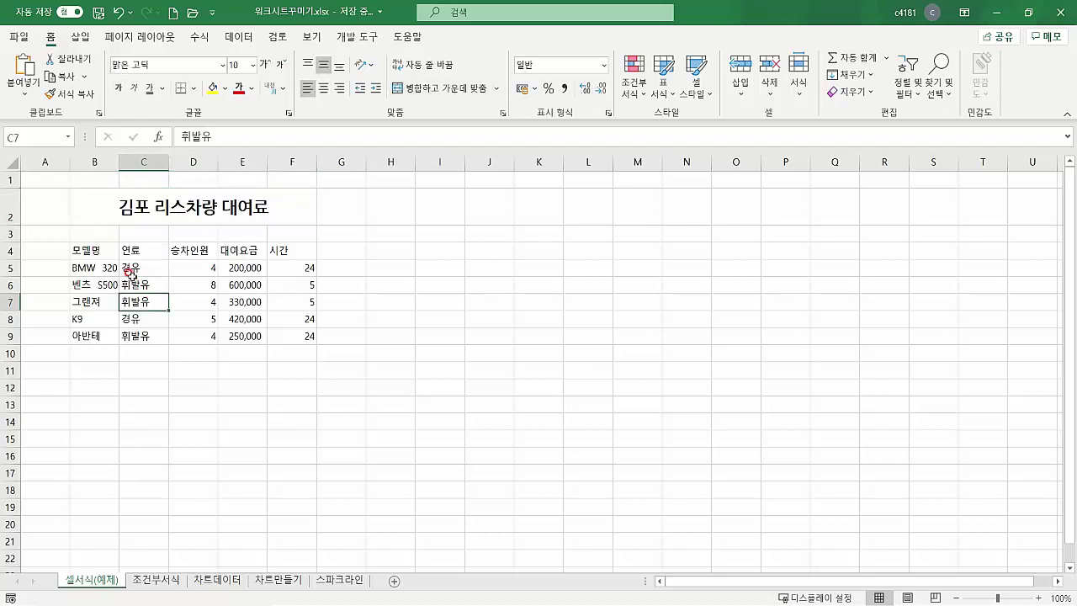
- Center the header labels in cells B4:F4 horizontally
left_click_drag(84, 248, 269, 247)
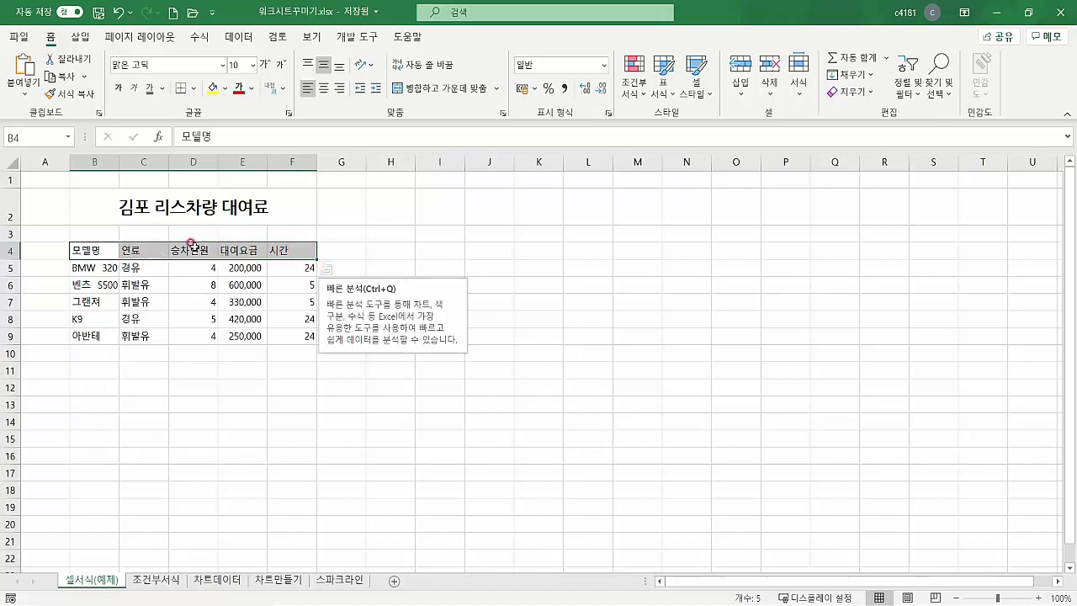
left_click(324, 90)
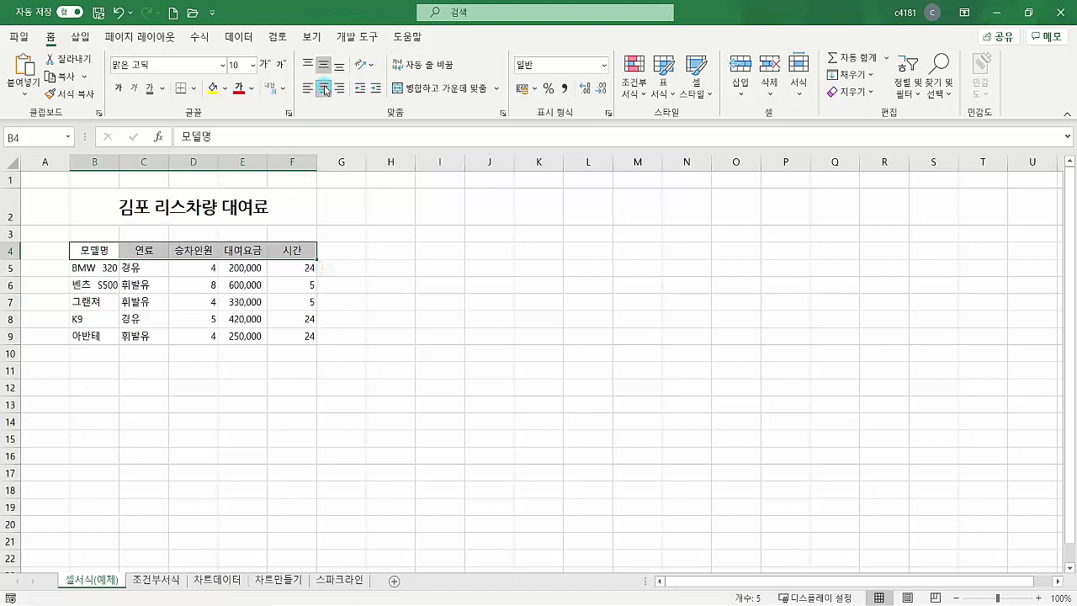
left_click(174, 293)
- Enlarge the font of the whole table B4:F9 to size 12
left_click_drag(110, 250, 281, 334)
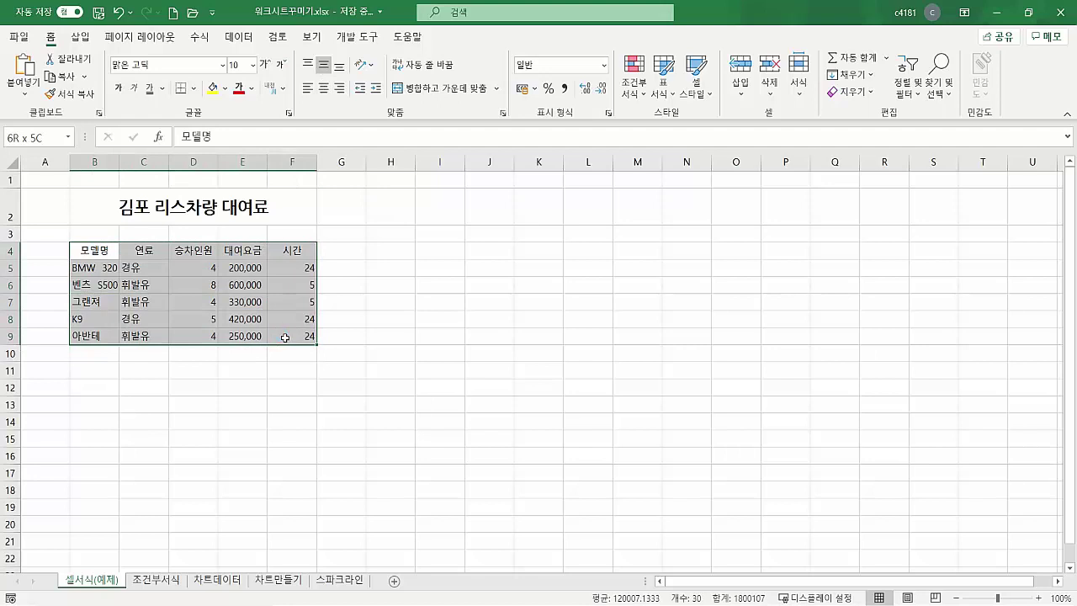
left_click(266, 63)
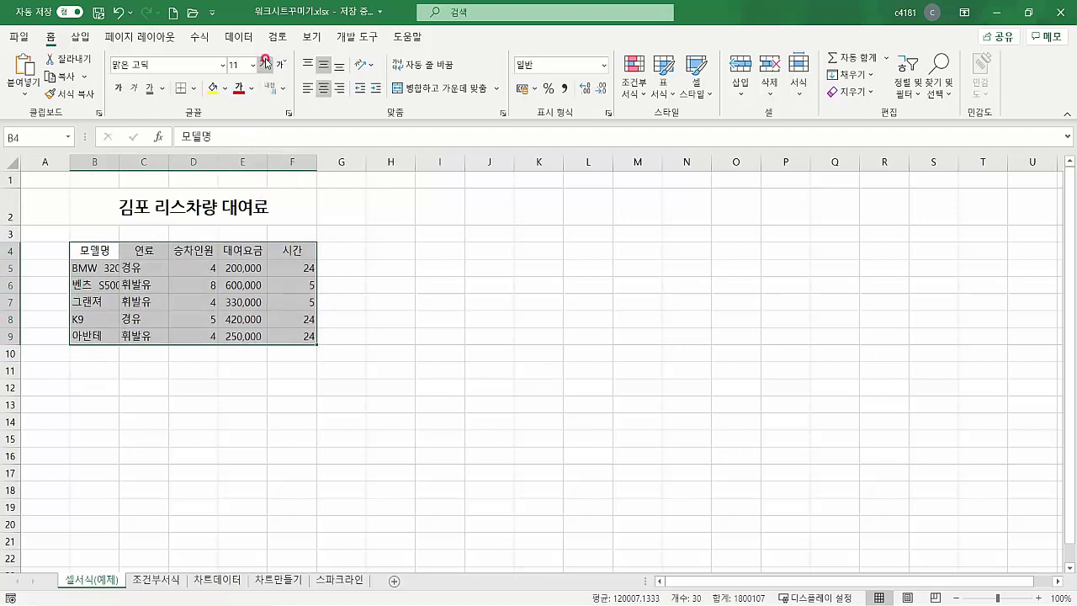
left_click(266, 64)
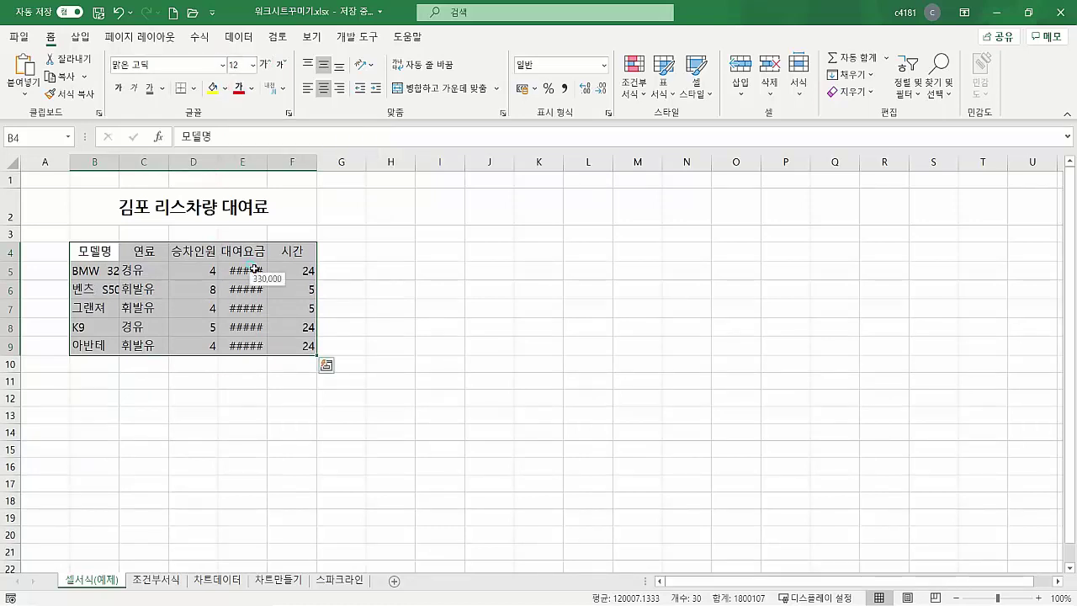
- Autofit the widths of the 대여요금 column E and the 모델명 column B to their contents
left_click(252, 270)
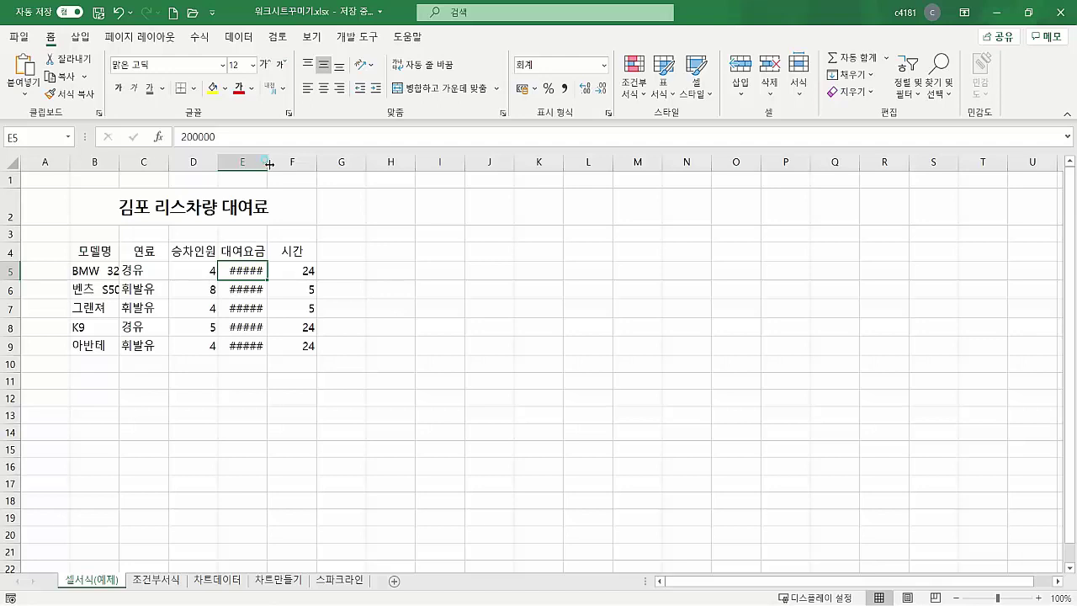
mouse_move(268, 163)
left_mouse_down()
mouse_move(282, 163)
mouse_move(268, 162)
left_mouse_up()
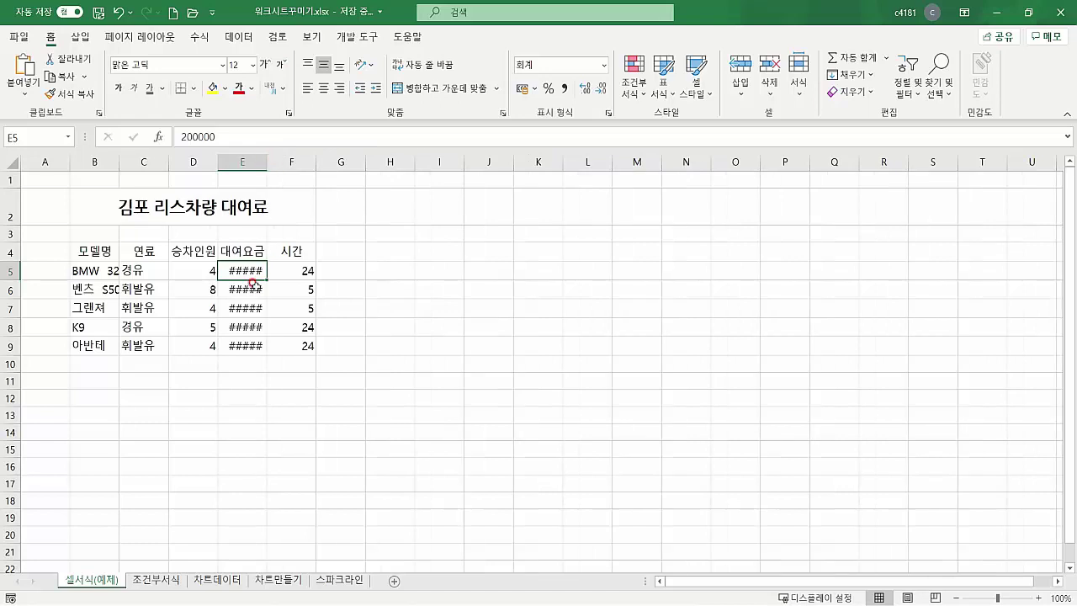
double_click(266, 165)
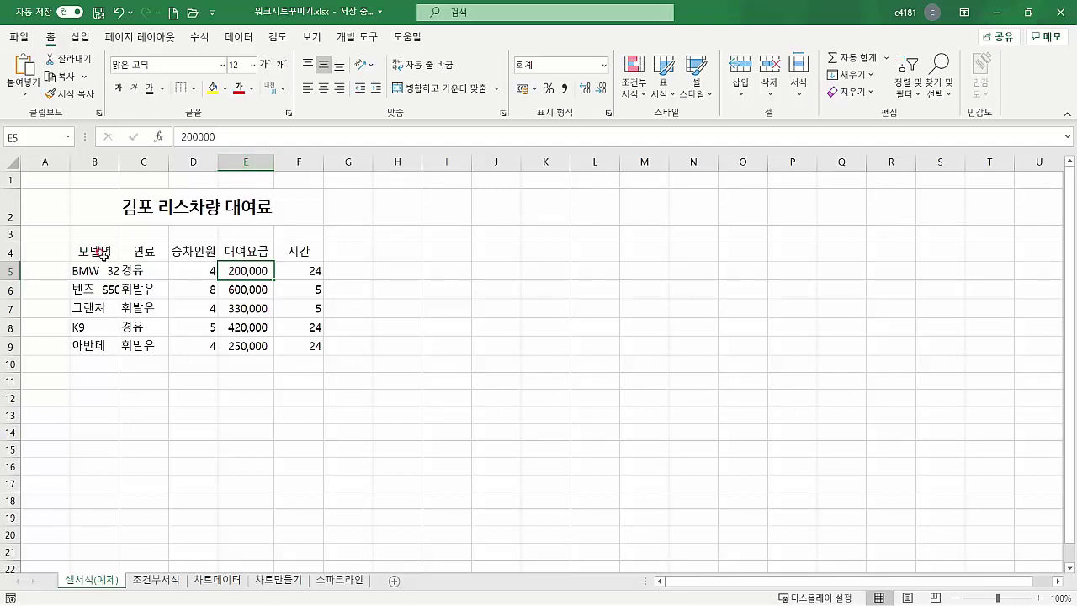
double_click(119, 162)
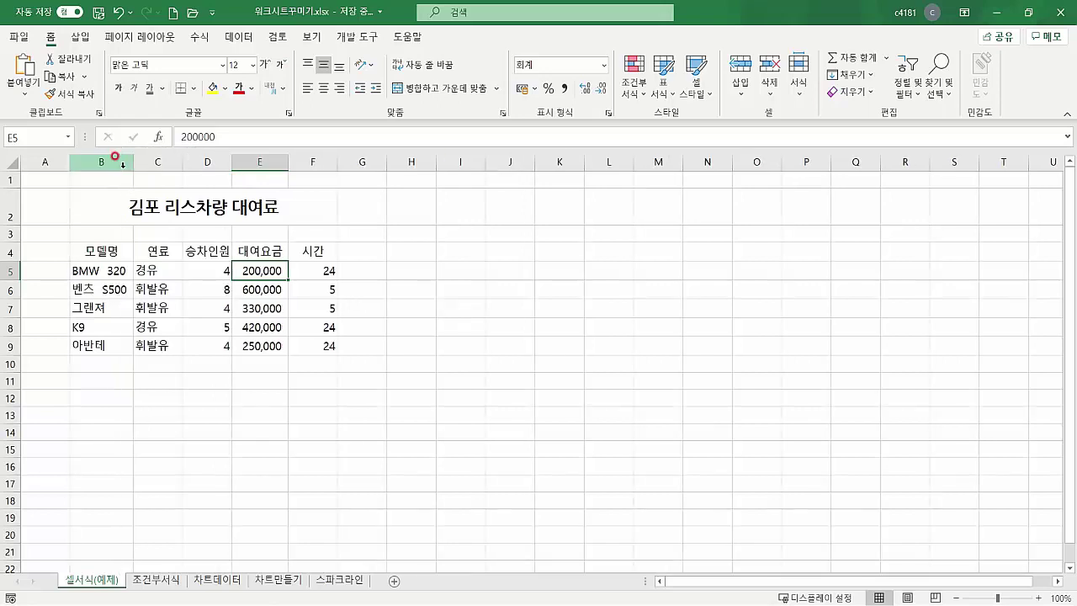
left_click(116, 325)
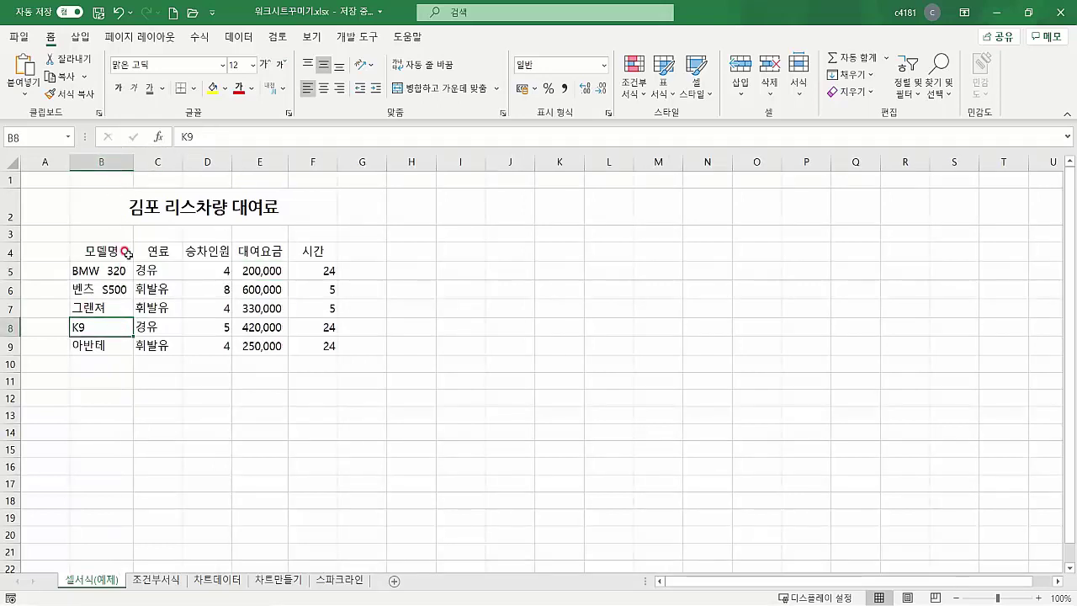
- Set the font color of the merged title in row 2 to the standard blue
left_click(90, 252)
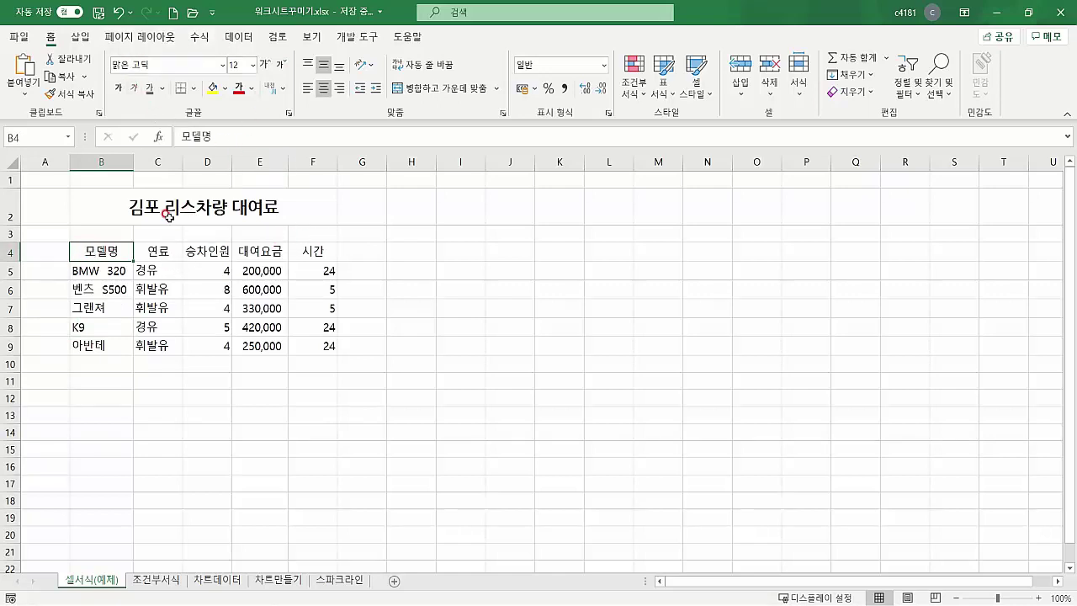
left_click(176, 216)
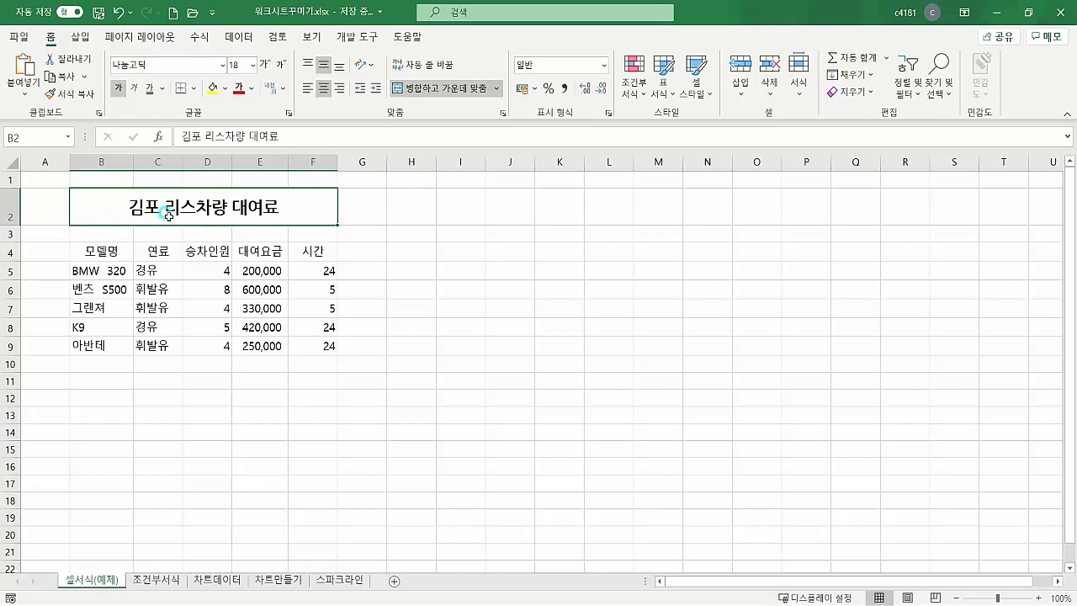
left_click(251, 89)
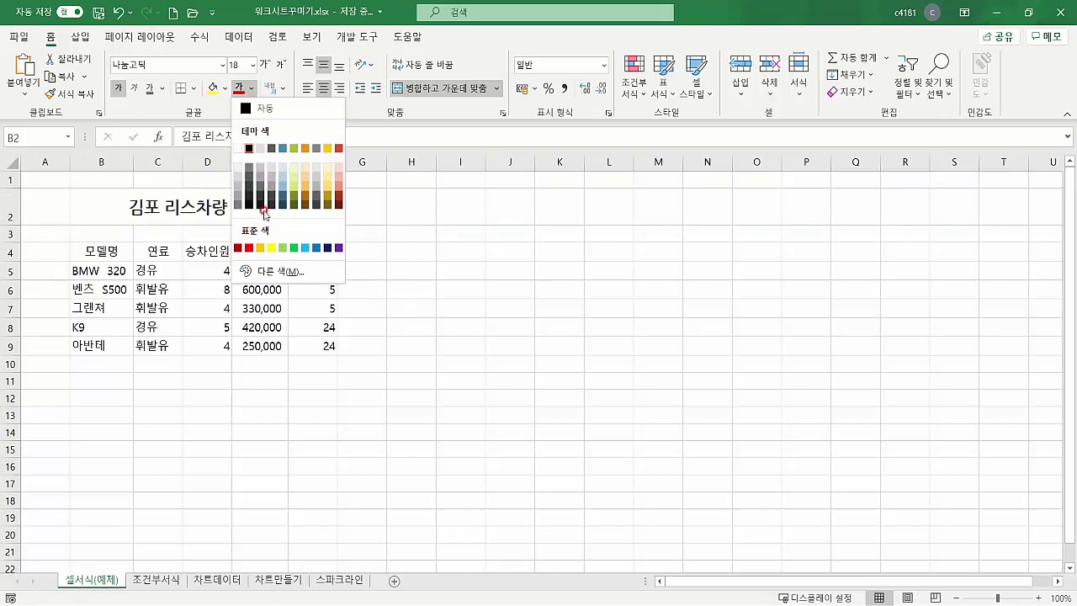
left_click(318, 250)
left_click(359, 249)
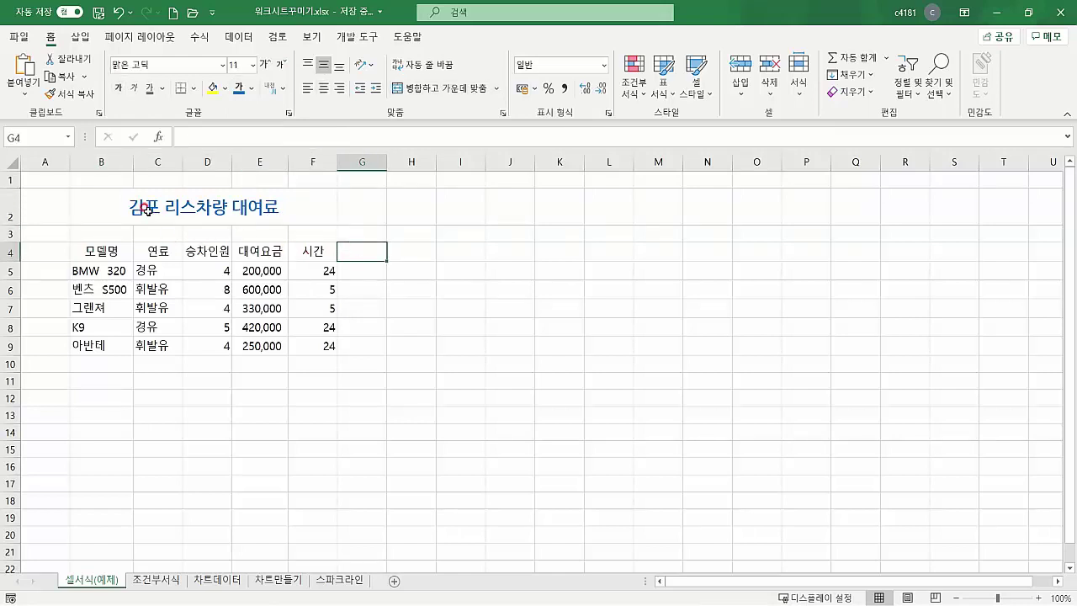
left_click(118, 189)
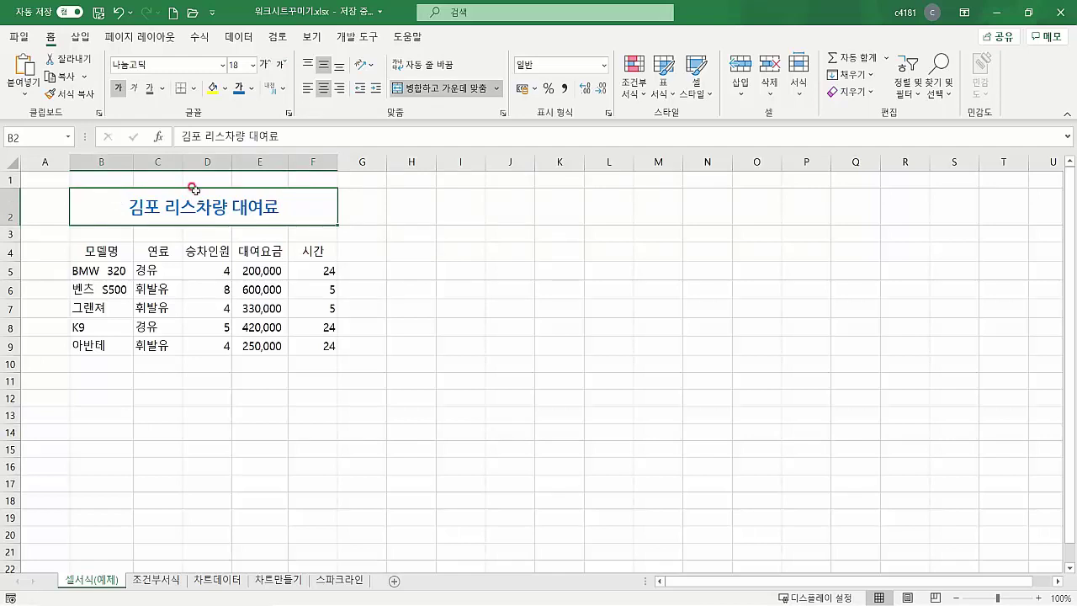
left_click(226, 89)
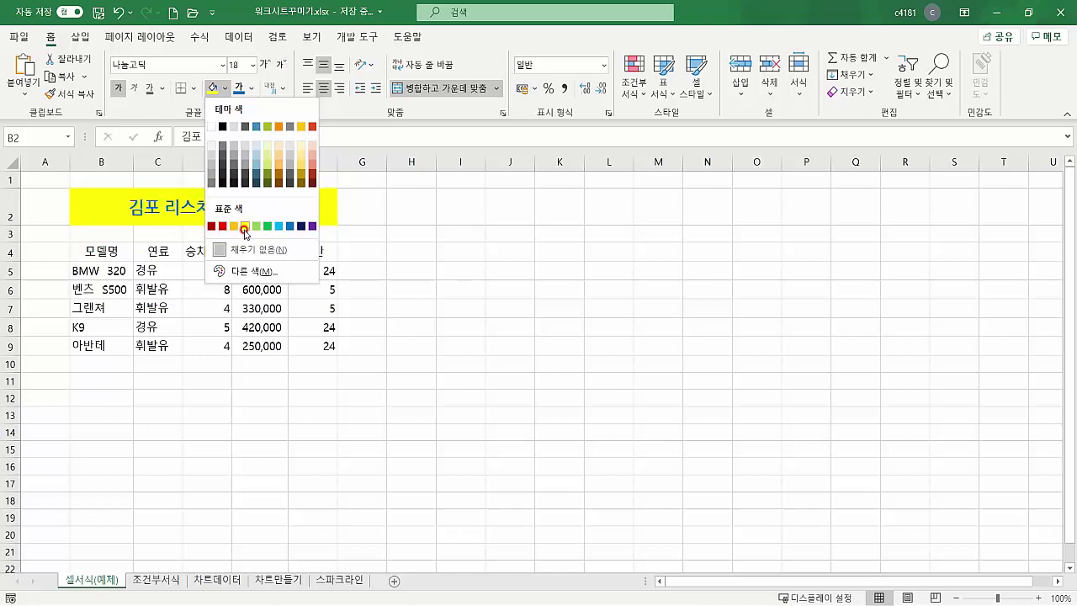
left_click(130, 259)
- Widen the 모델명 column B slightly beyond its fitted width
left_click(95, 250)
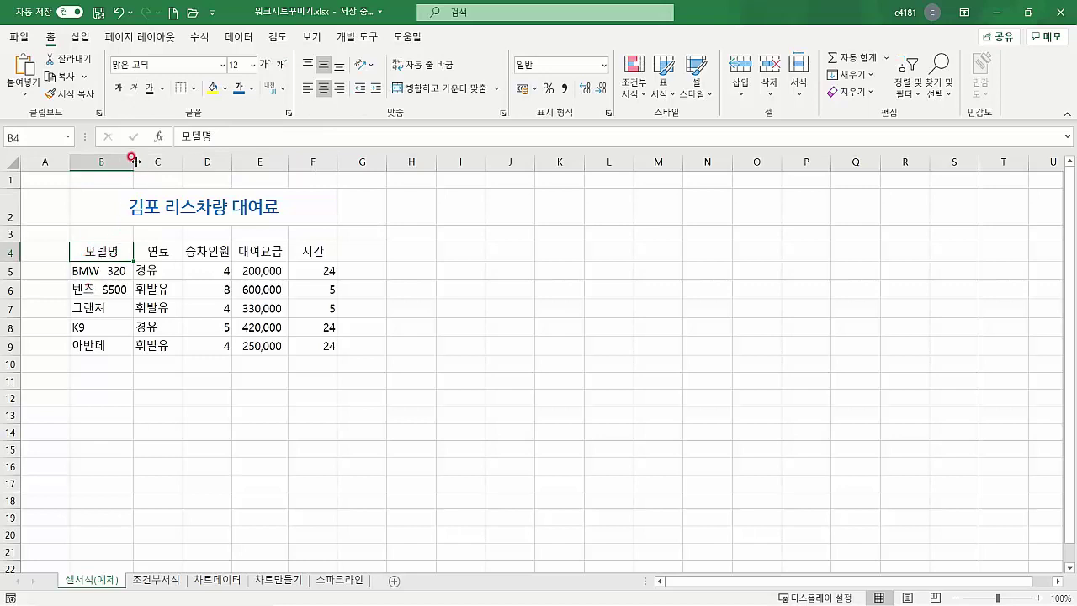
left_click_drag(133, 158, 138, 158)
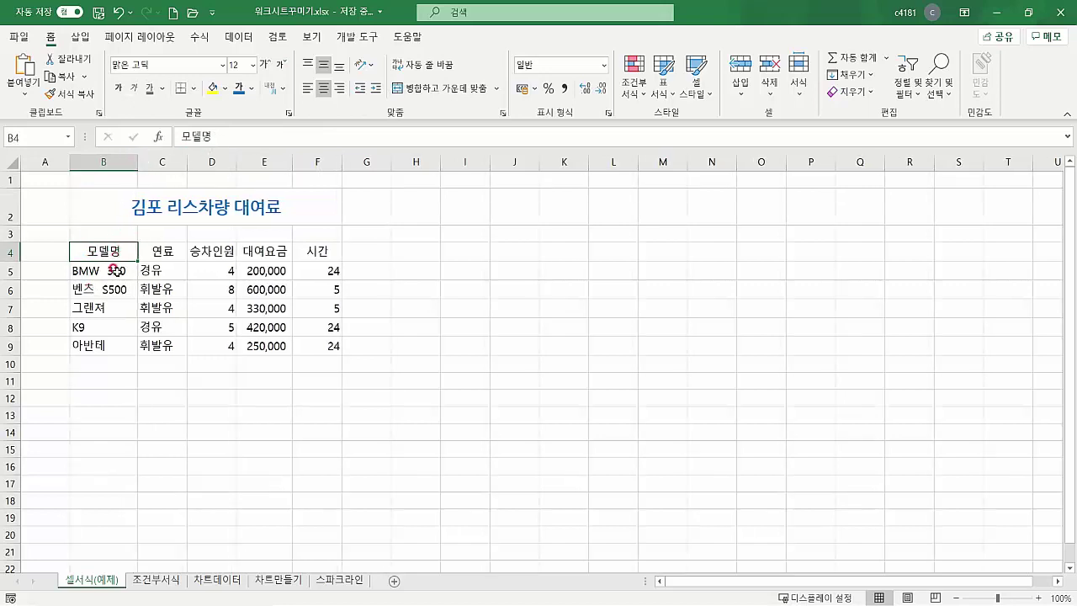
- Apply all borders (모든 테두리) to the table range B4:F9
left_click_drag(85, 252, 312, 346)
right_click(134, 342)
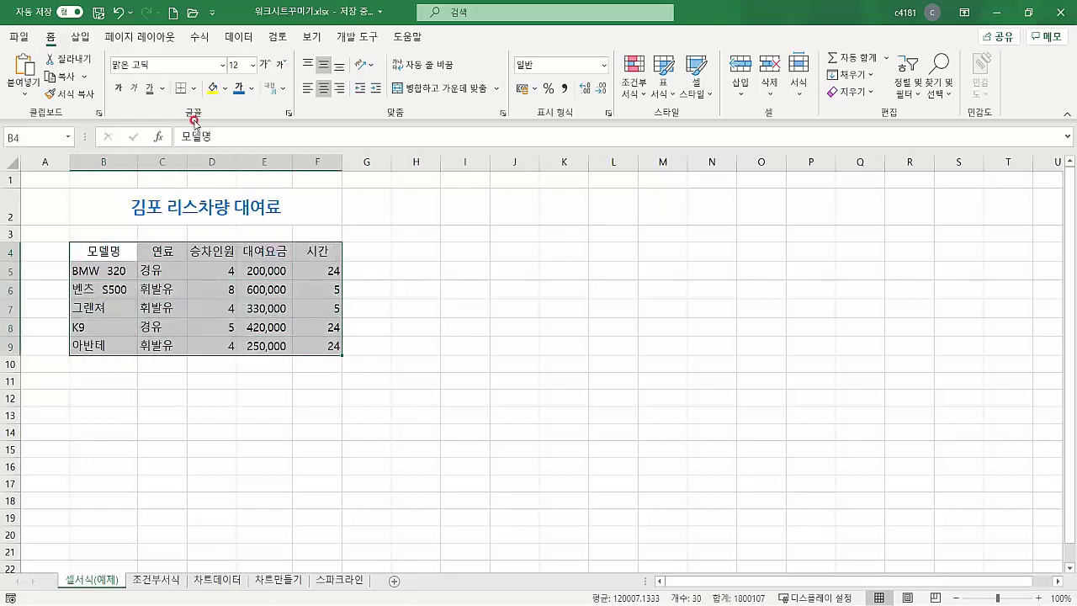
left_click(194, 89)
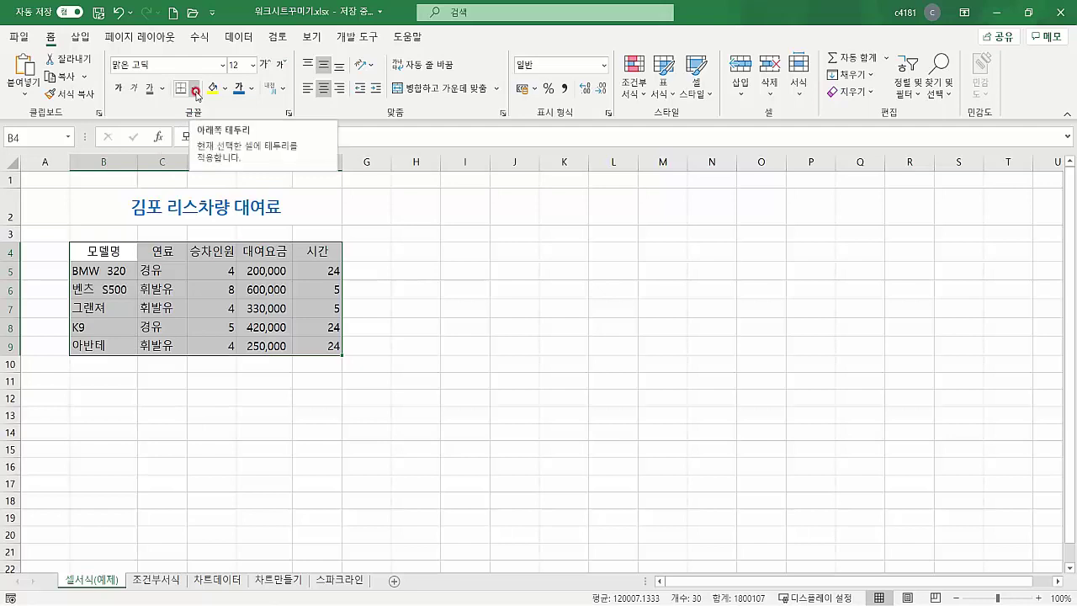
left_click(195, 89)
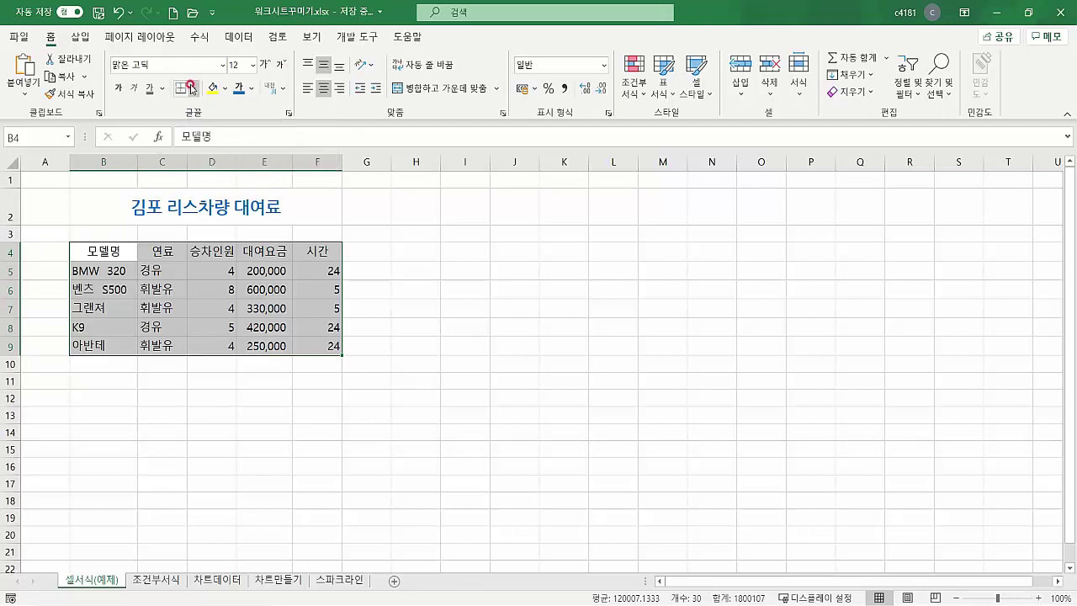
left_click(196, 90)
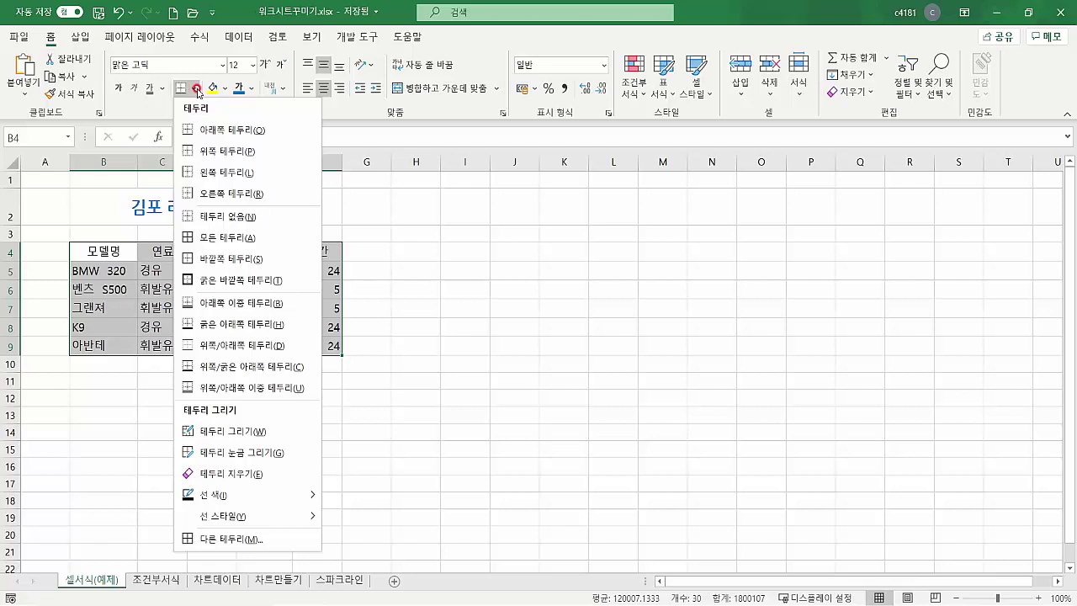
left_click(220, 239)
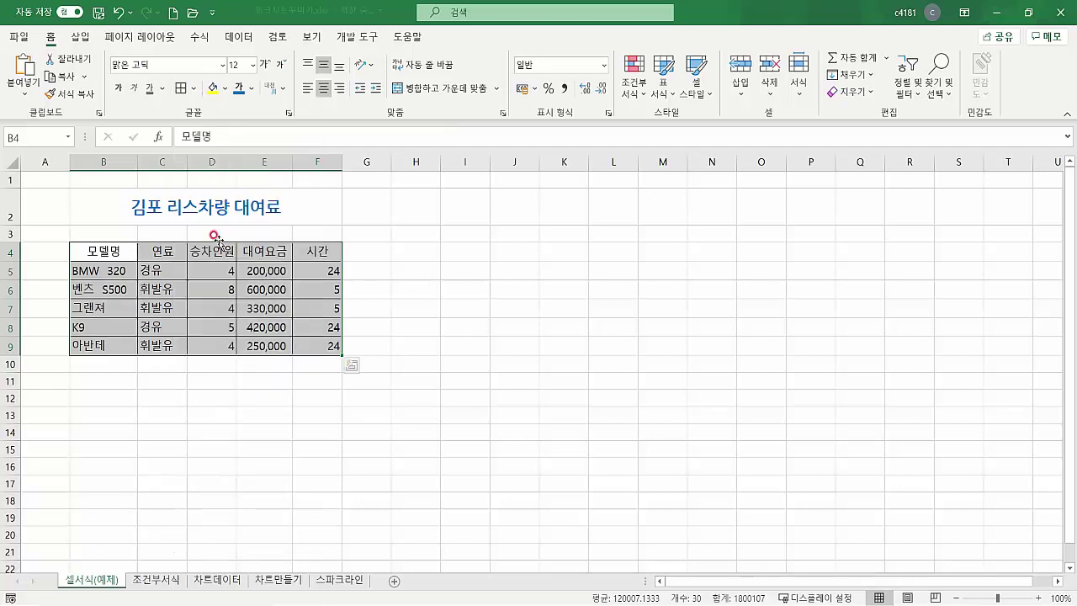
left_click(215, 381)
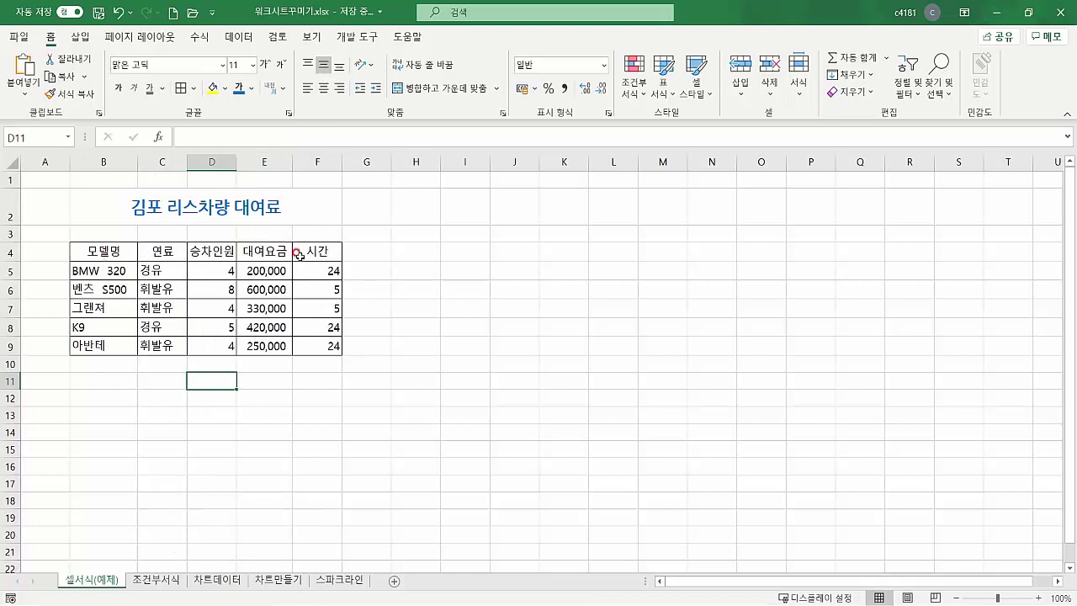
left_click_drag(109, 251, 318, 340)
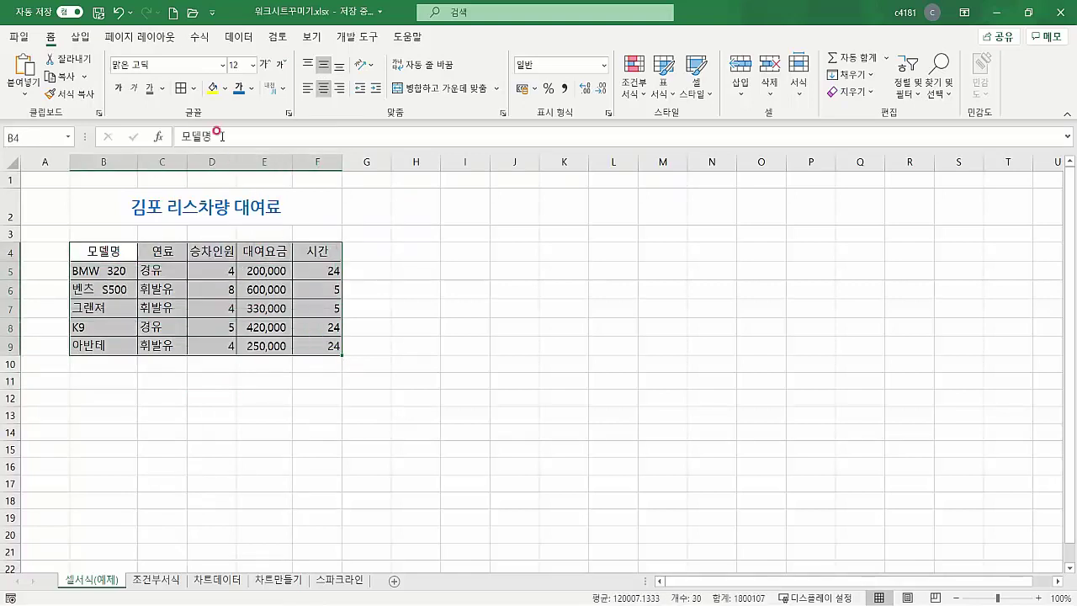
left_click(192, 88)
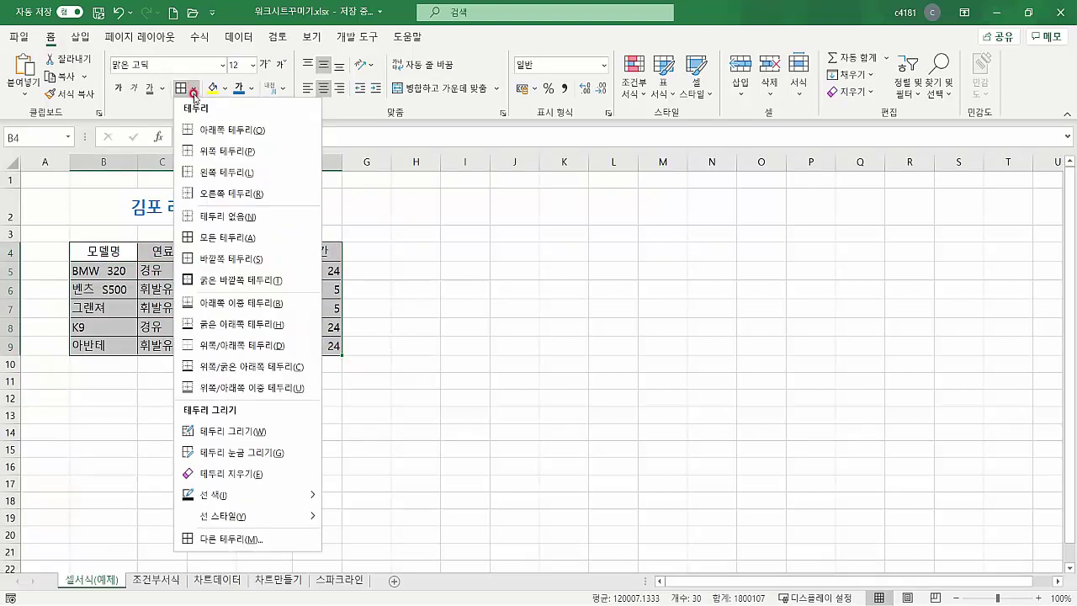
left_click(109, 296)
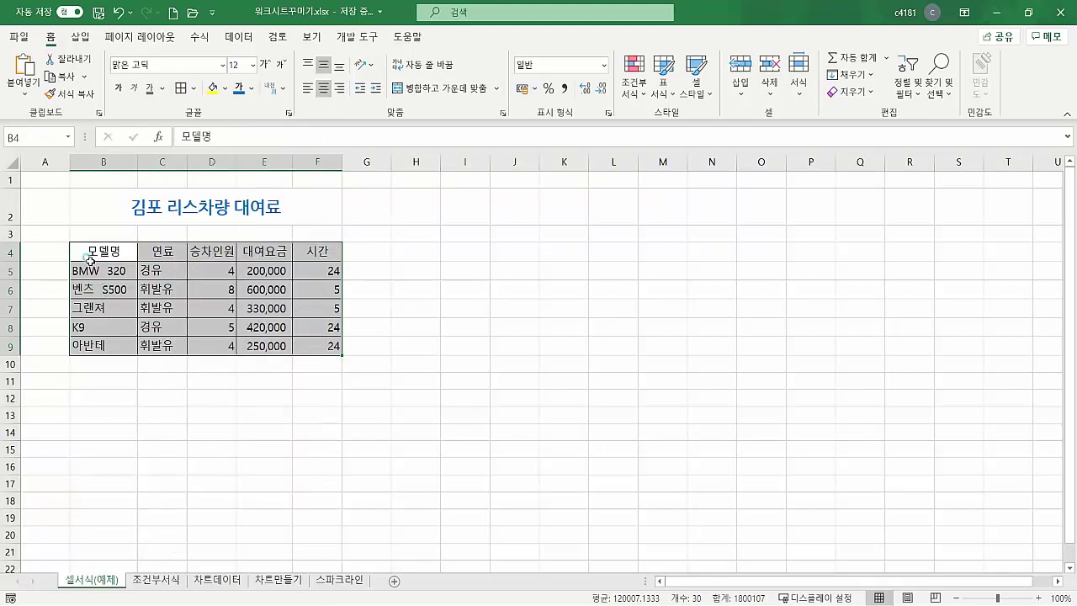
- Apply a double bottom border (아래쪽 이중 테두리) to the header row B4:F4
left_click(89, 262)
left_click_drag(84, 253, 317, 252)
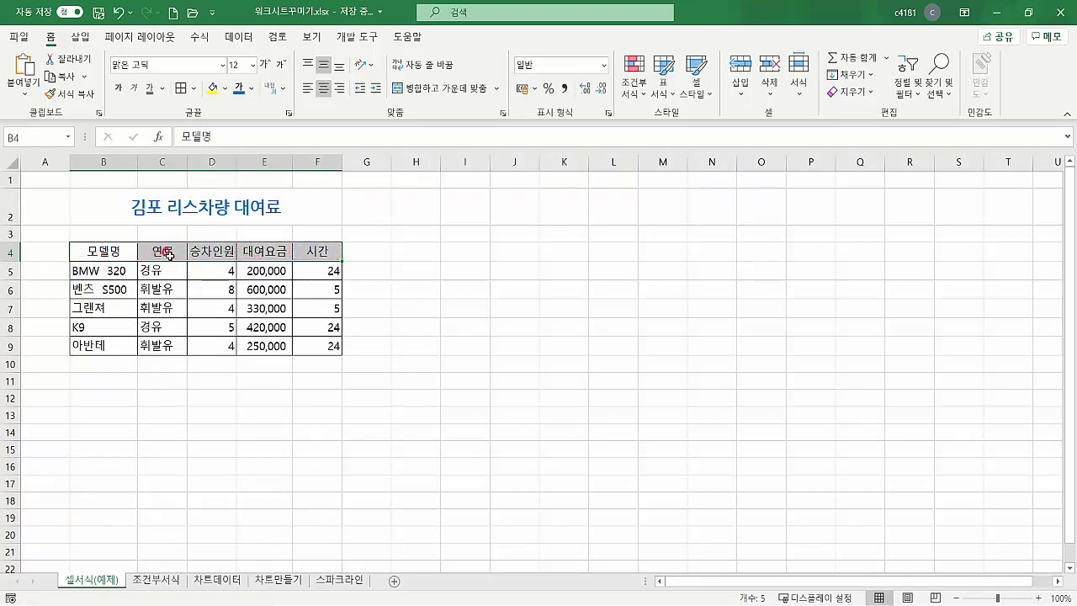
left_click(191, 90)
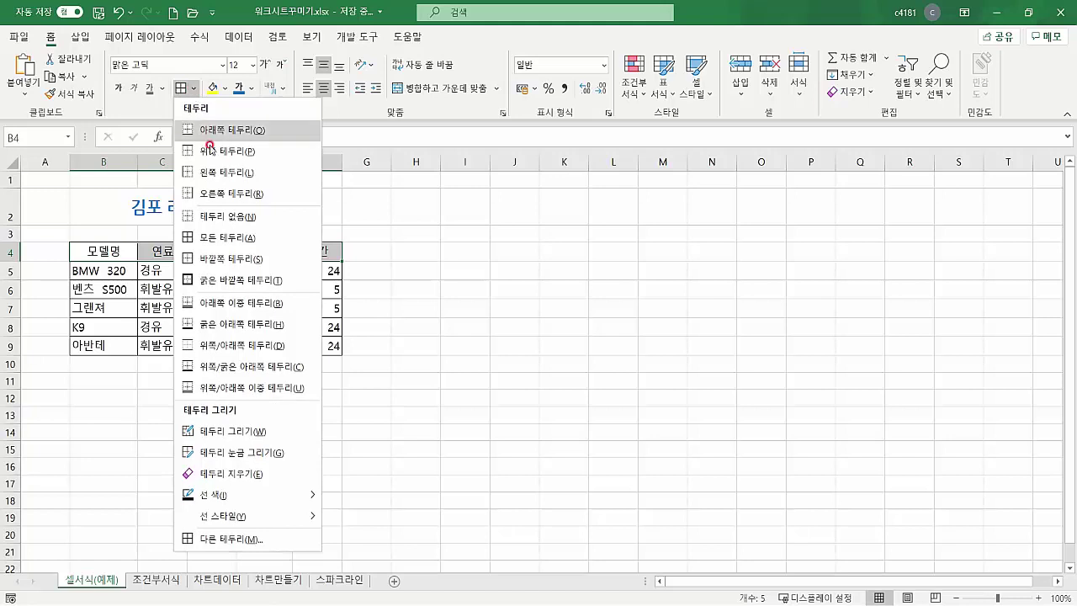
left_click(225, 306)
left_click(180, 355)
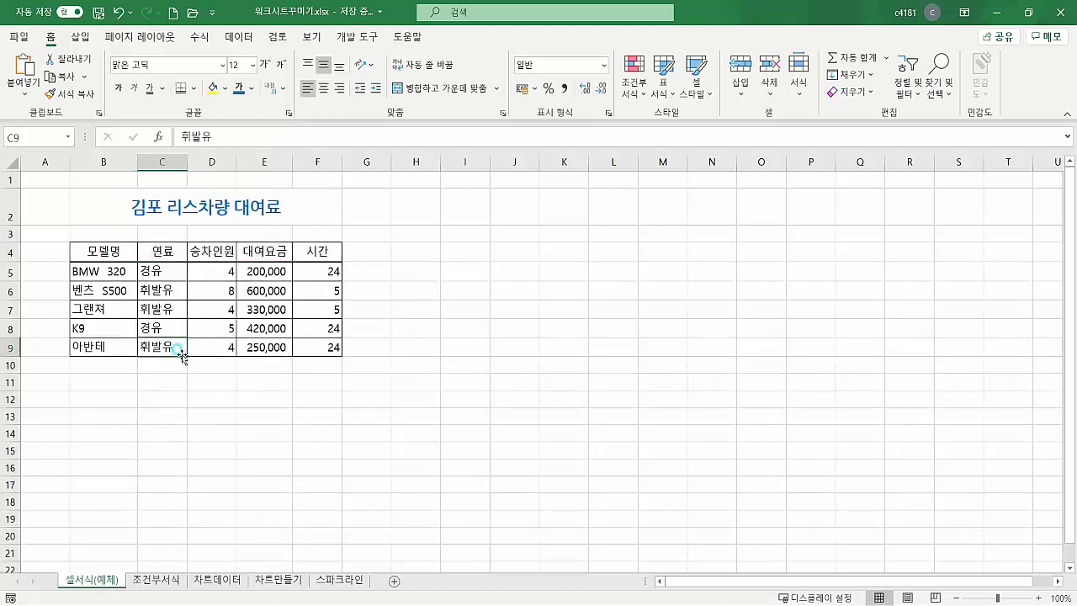
left_click(149, 296)
left_click(141, 327)
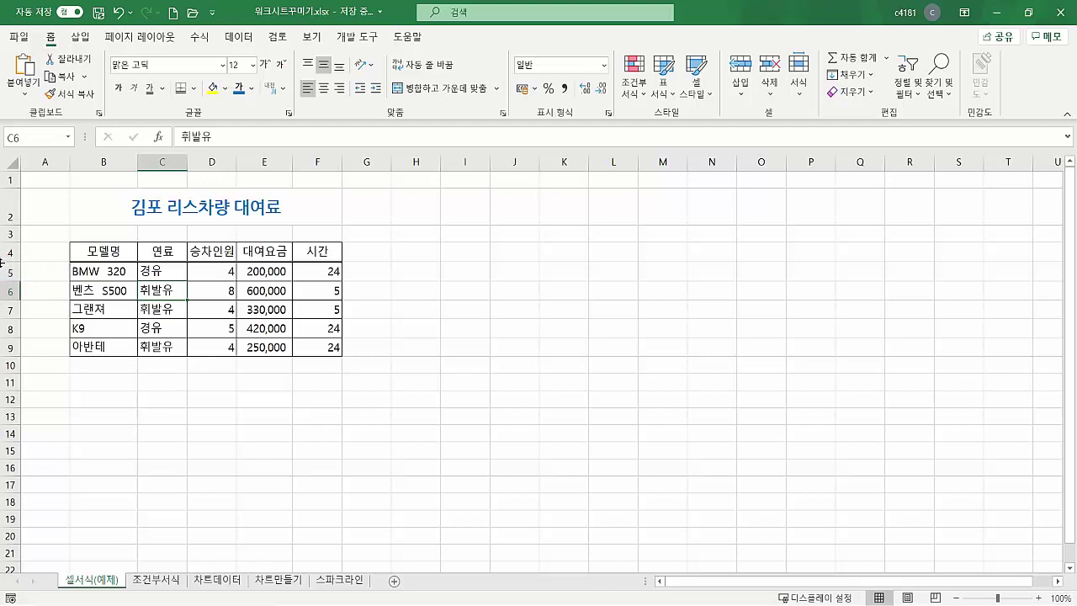
- Increase the height of rows 4 through 9 and widen columns B through E
left_click_drag(9, 252, 10, 345)
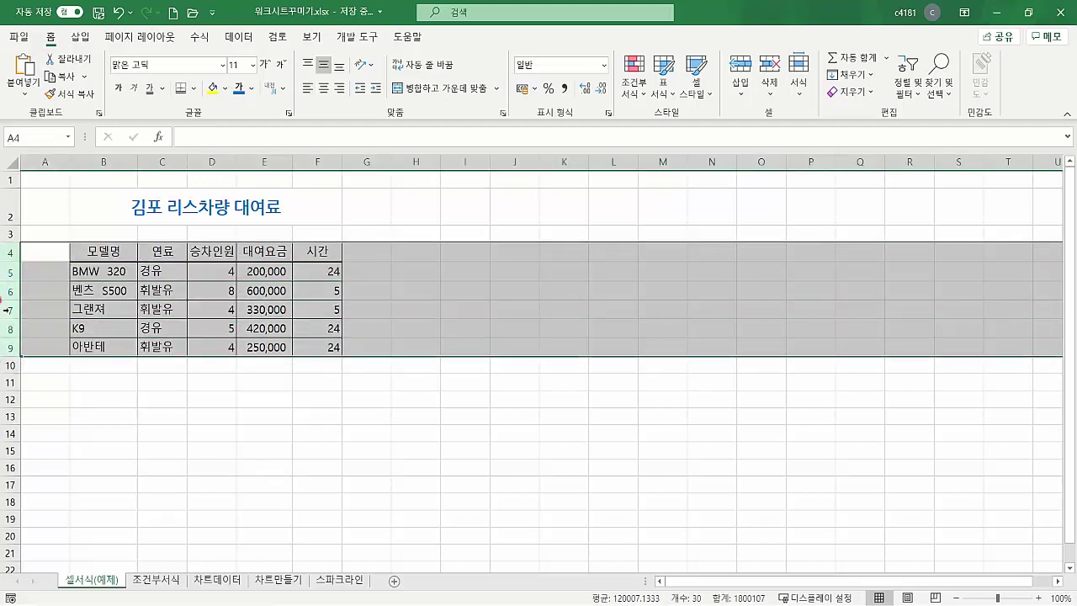
left_click(76, 270)
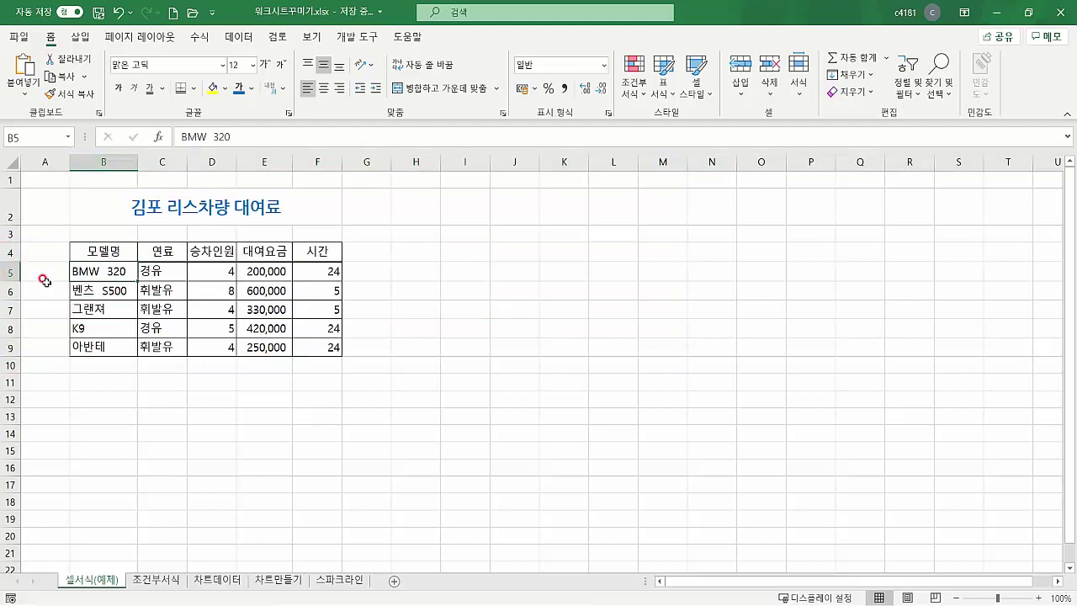
left_click_drag(12, 252, 11, 345)
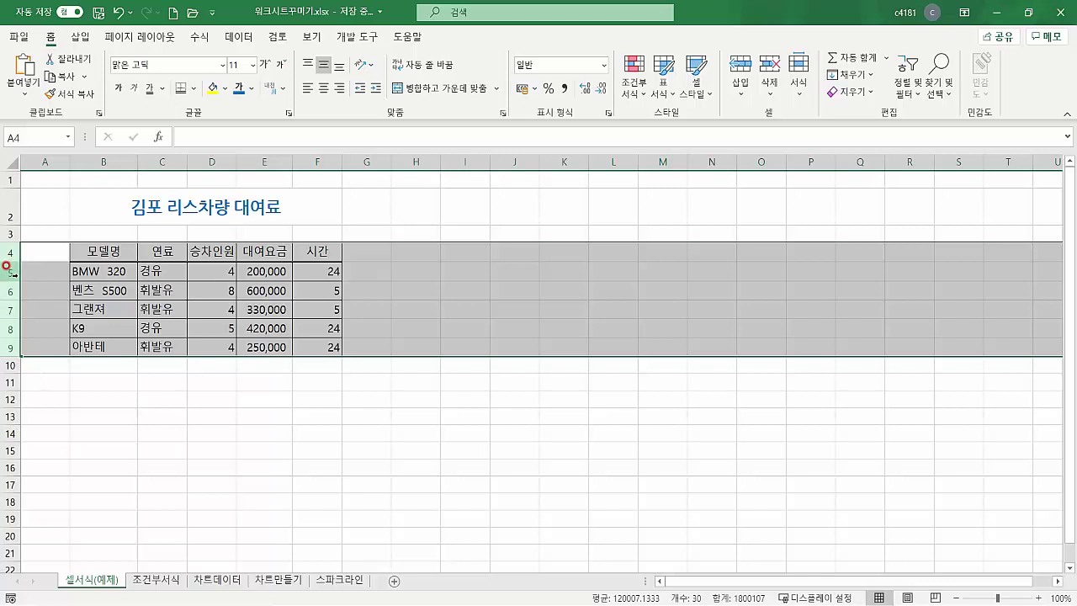
left_click_drag(10, 279, 11, 292)
left_click(91, 305)
left_click(192, 310)
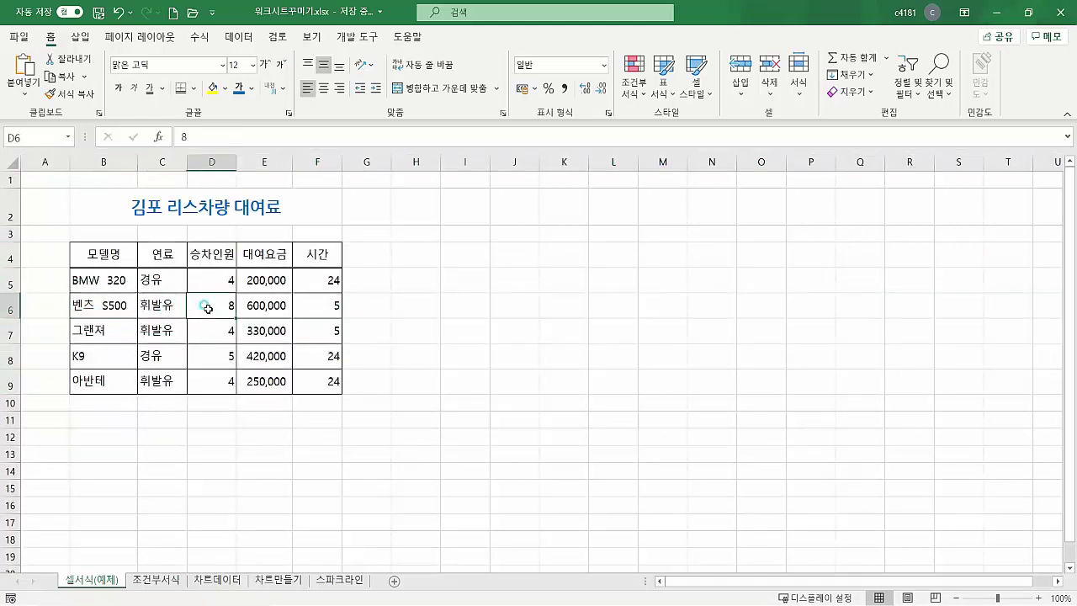
left_click_drag(137, 162, 215, 162)
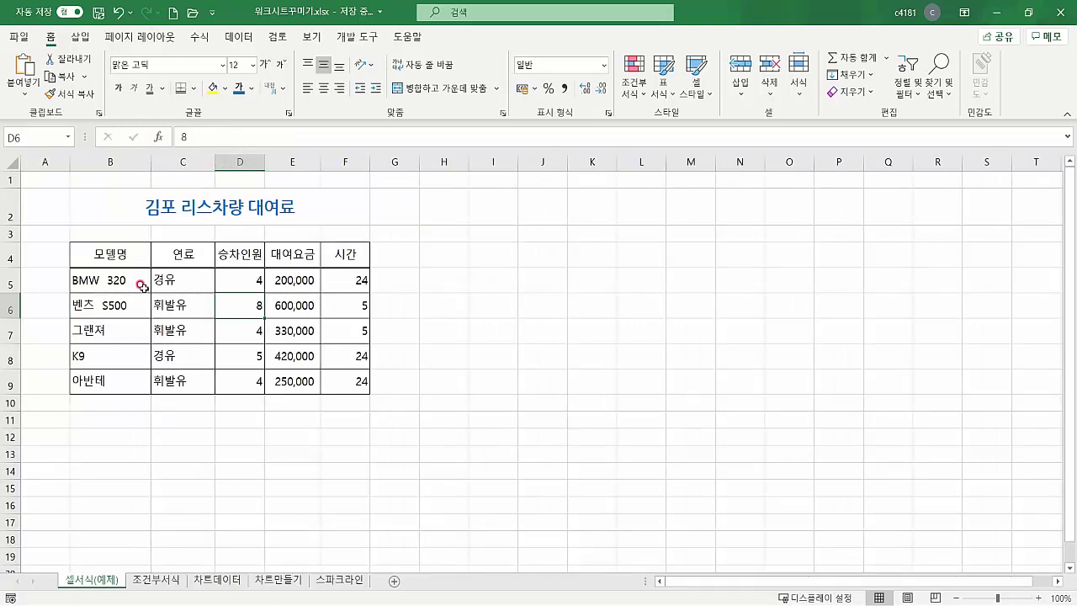
left_click_drag(263, 161, 342, 162)
- Center the model names and fuel types in B5:C9 horizontally
left_click_drag(115, 281, 171, 368)
left_click(324, 88)
left_click(246, 416)
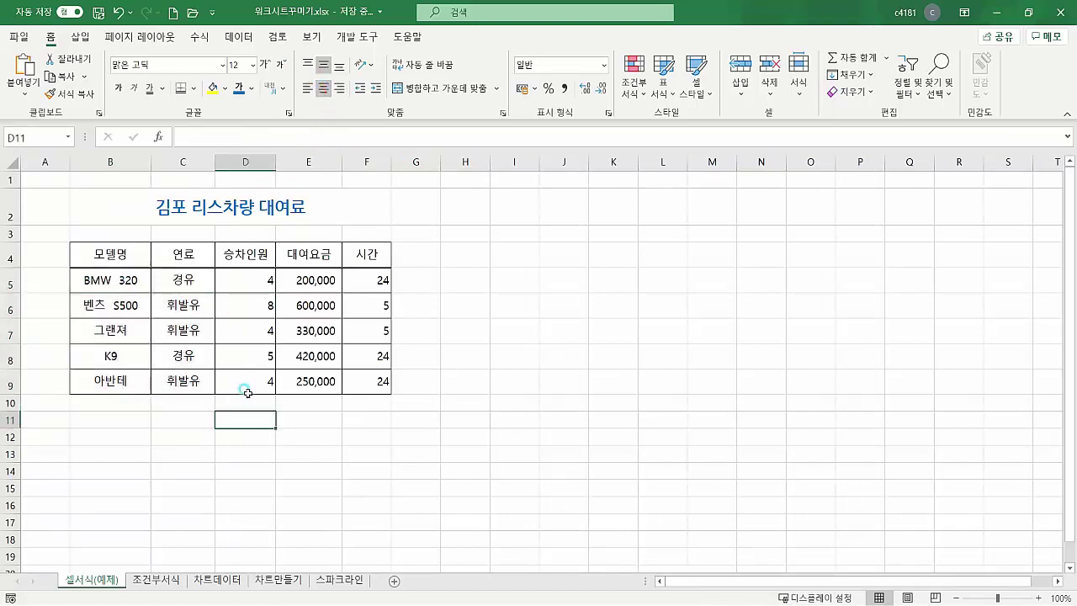
- Compare the alignment of the header row, the text columns 모델명 and 연료, and the numeric range D5:F9
left_click_drag(243, 277, 372, 374)
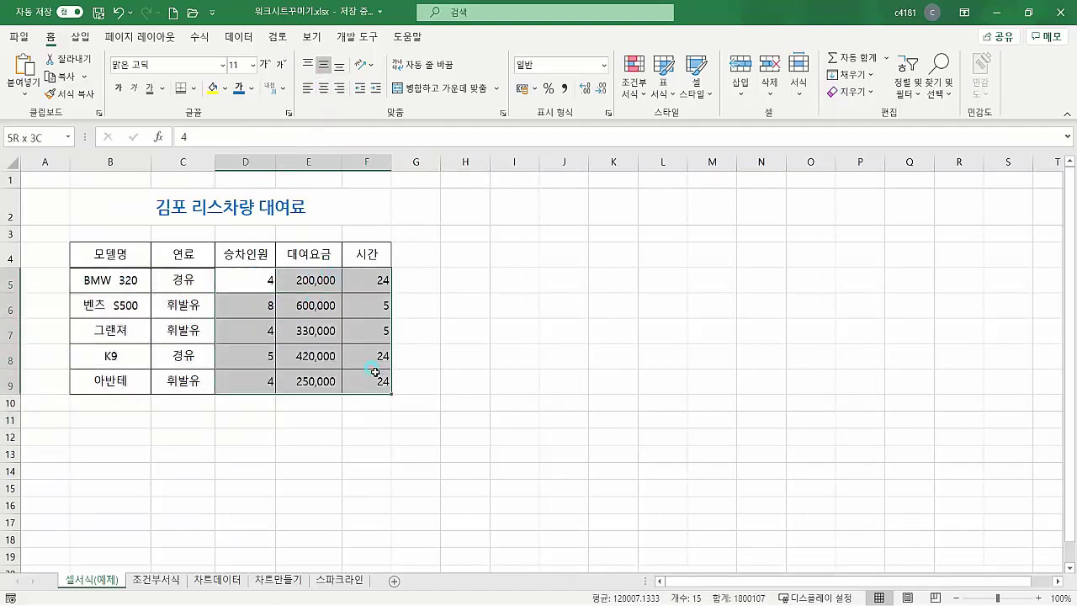
left_click(360, 413)
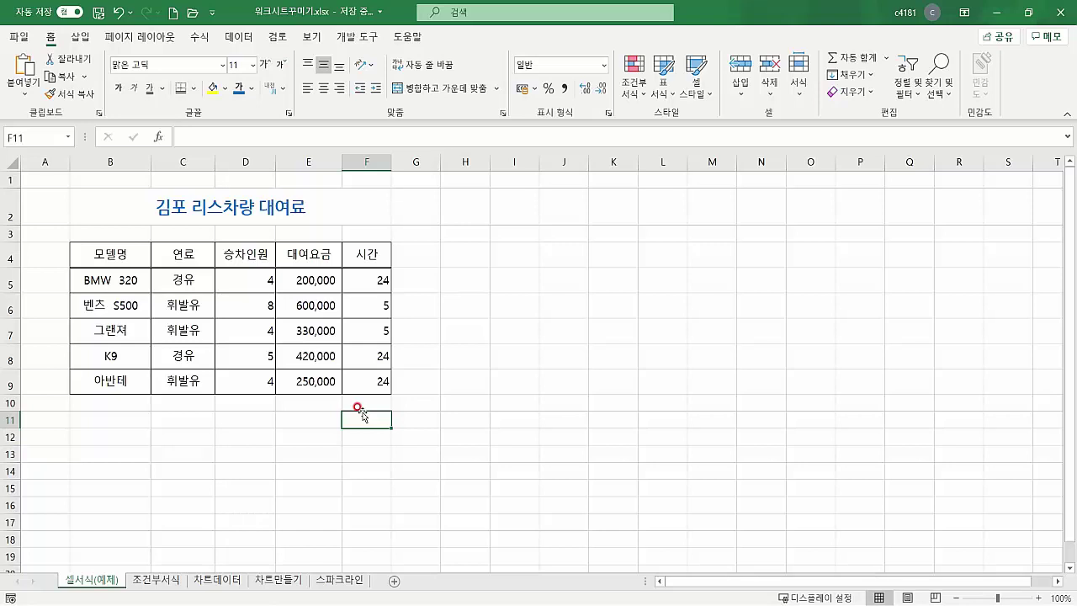
left_click_drag(125, 253, 350, 254)
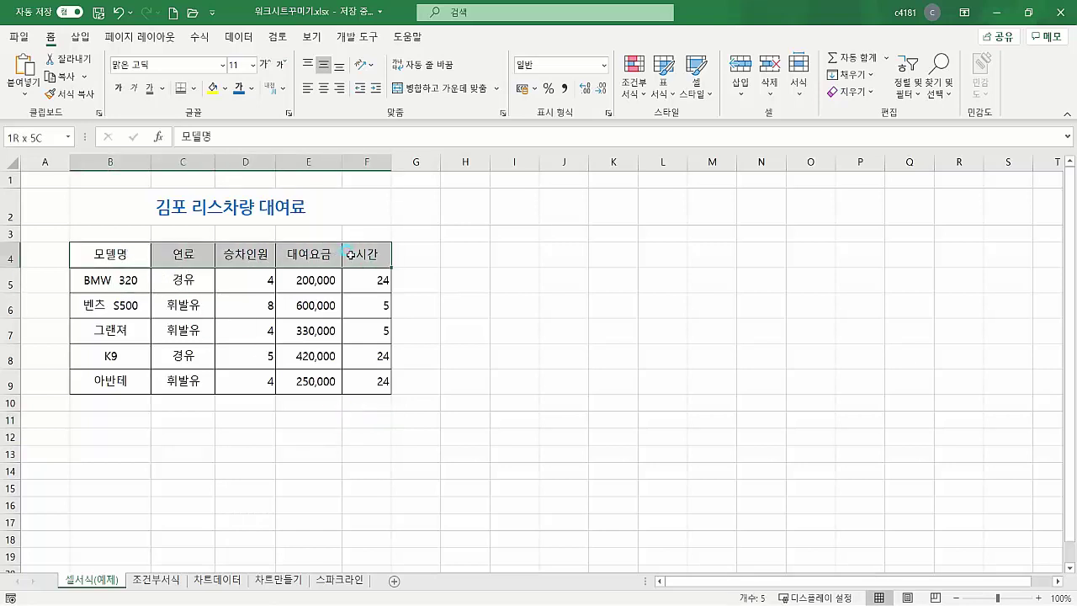
left_click(123, 281)
left_click_drag(132, 356, 128, 383)
left_click_drag(184, 282, 199, 387)
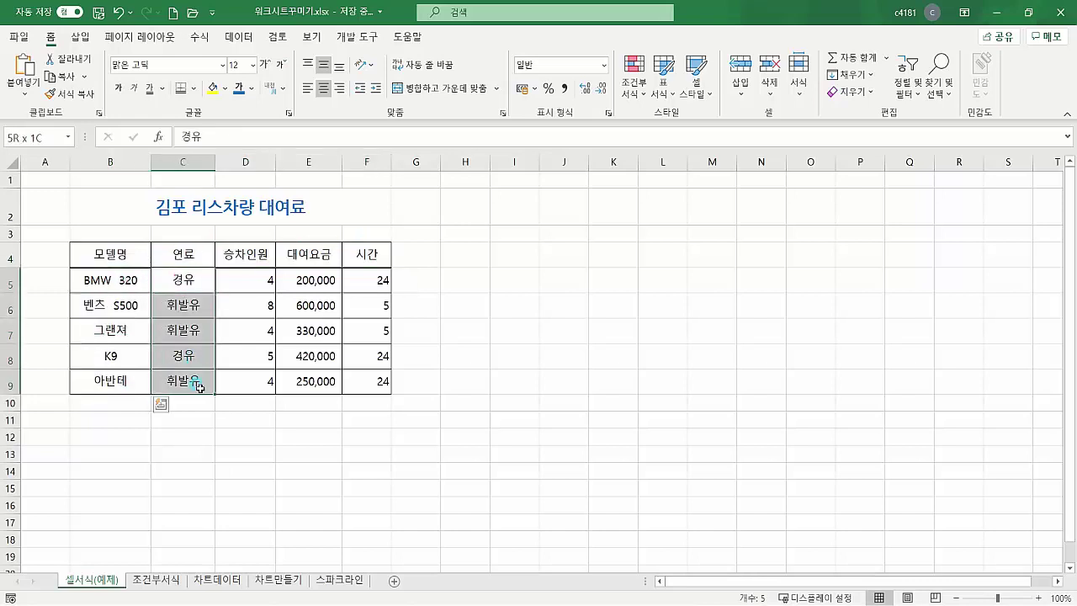
left_click_drag(229, 281, 362, 385)
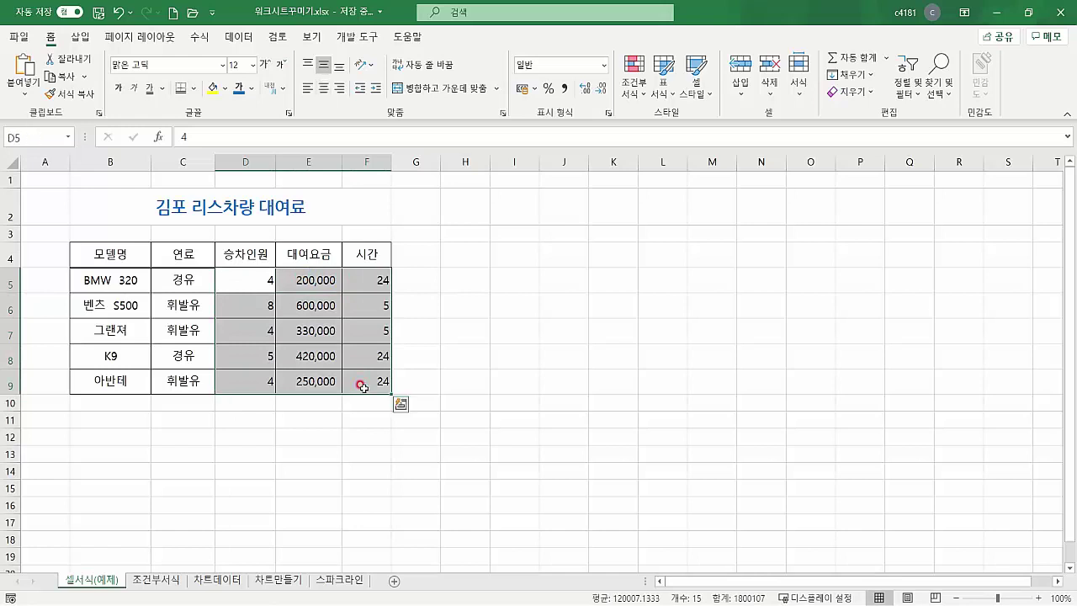
left_click(329, 282)
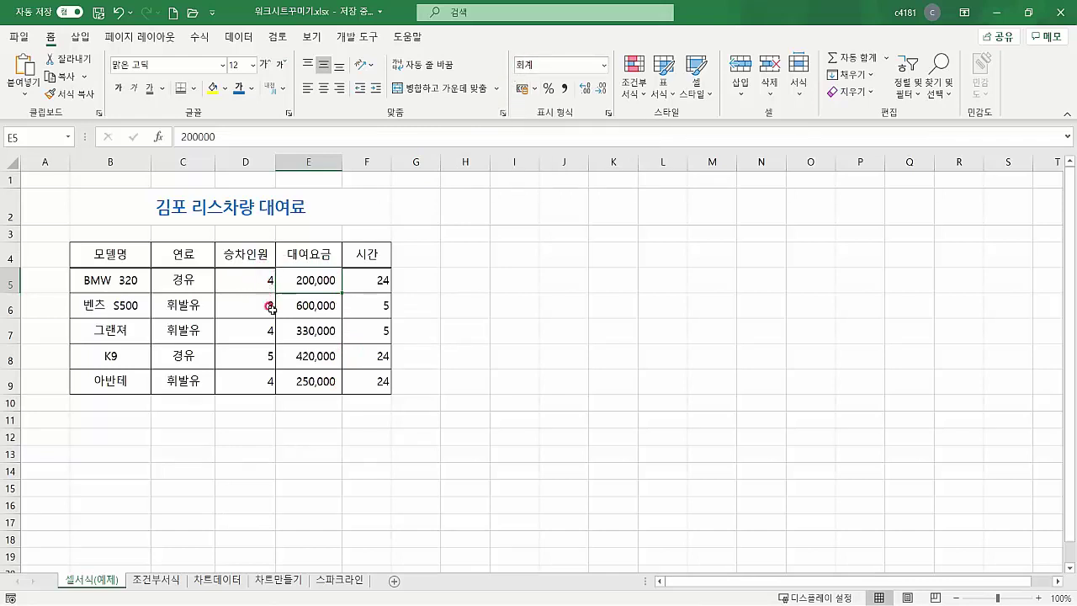
- Apply the 통화 number format to the numeric range D5:F9 and replace it with the 회계 format
left_click_drag(253, 280, 357, 380)
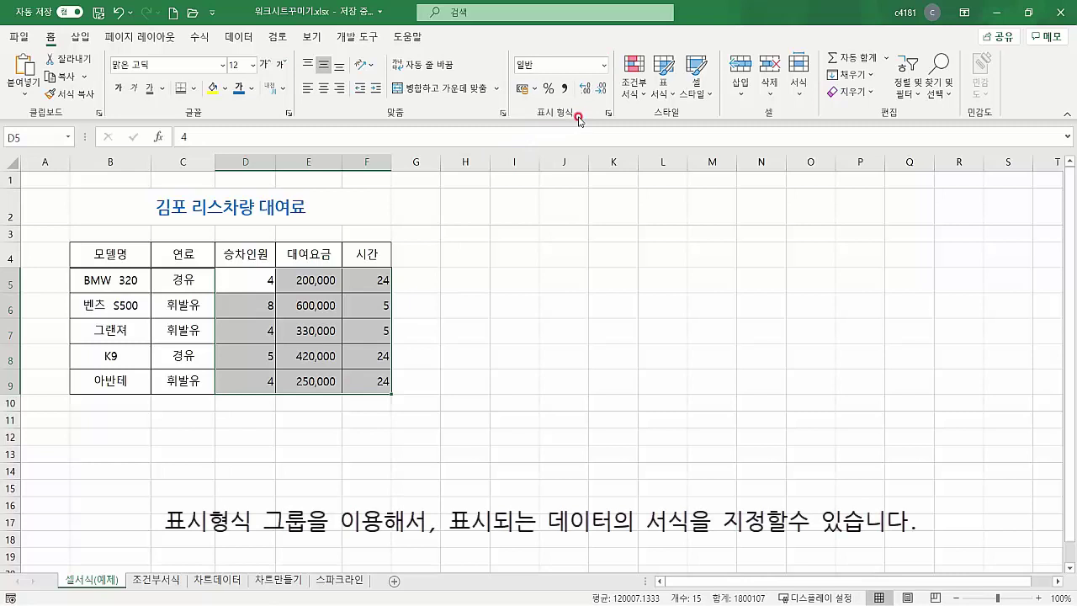
left_click(605, 64)
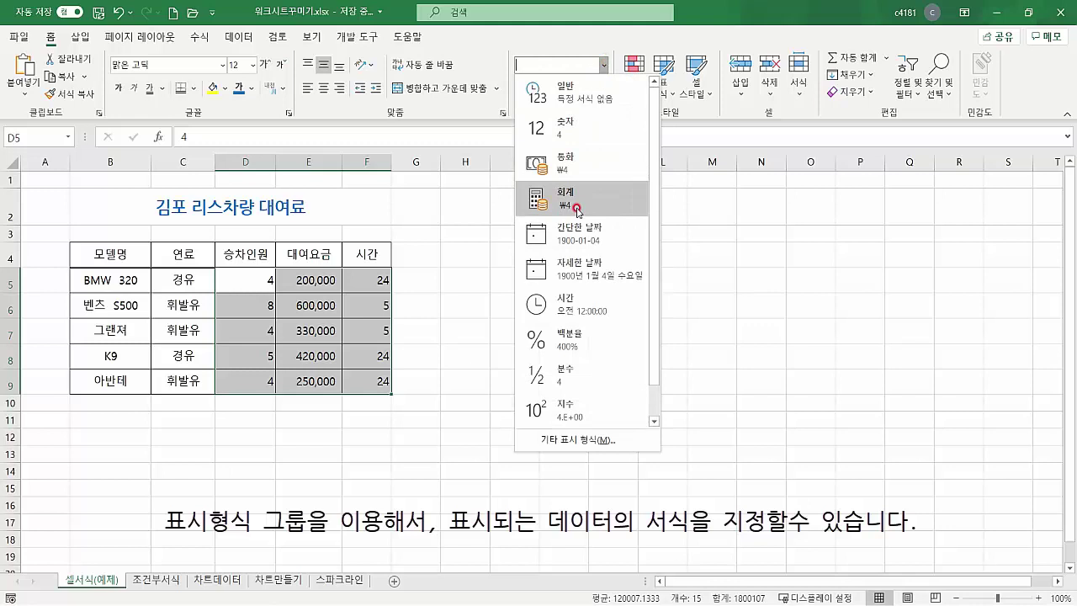
left_click(568, 161)
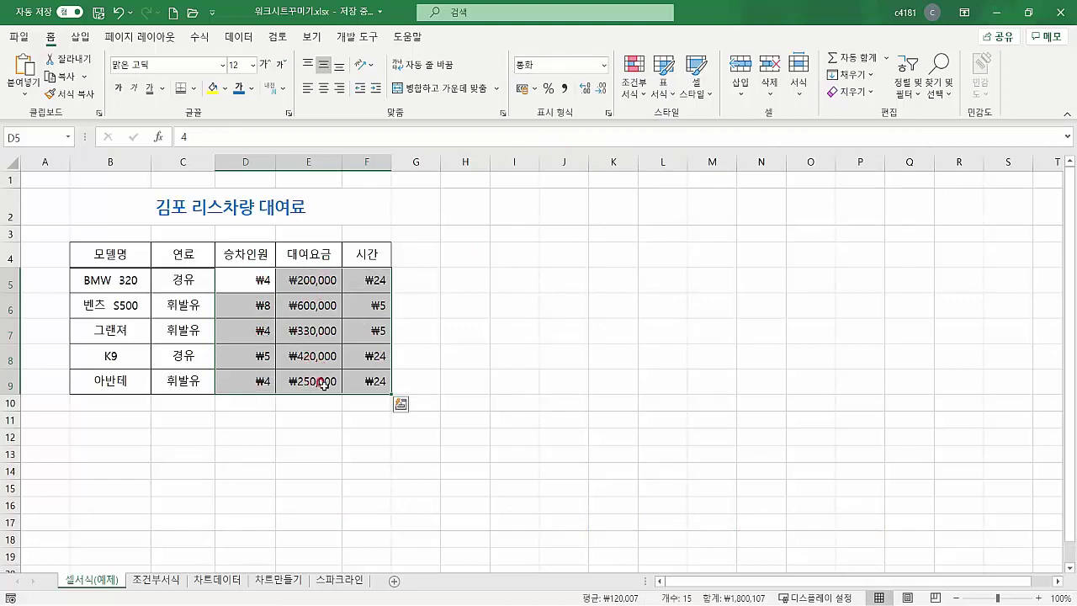
left_click(606, 67)
left_click(559, 198)
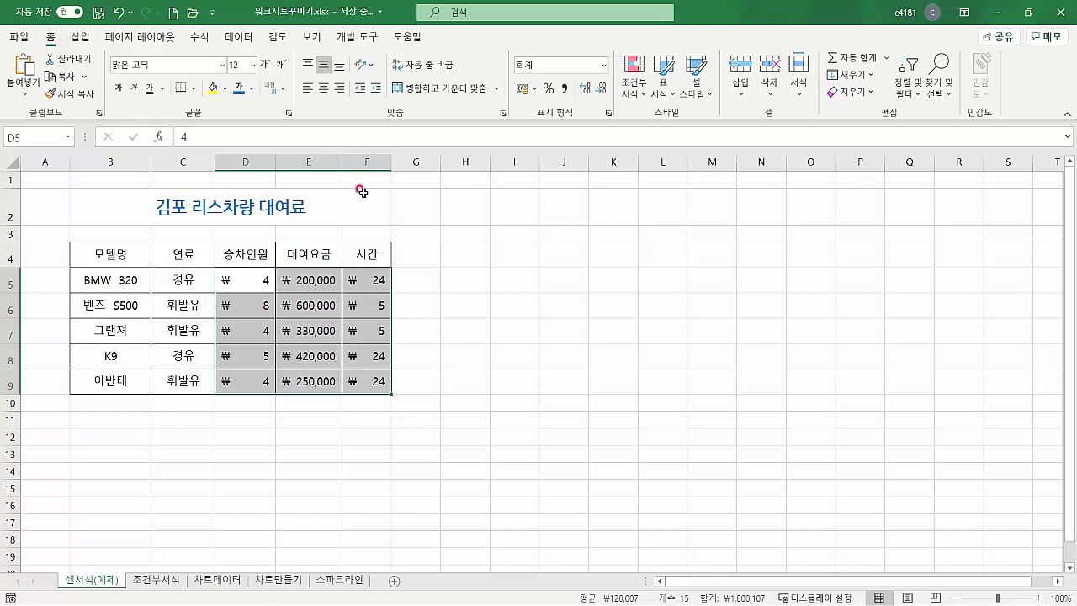
- Widen columns E and F slightly and view the available accounting currency symbols
mouse_move(342, 160)
left_mouse_down()
mouse_move(401, 160)
mouse_move(348, 161)
left_mouse_up()
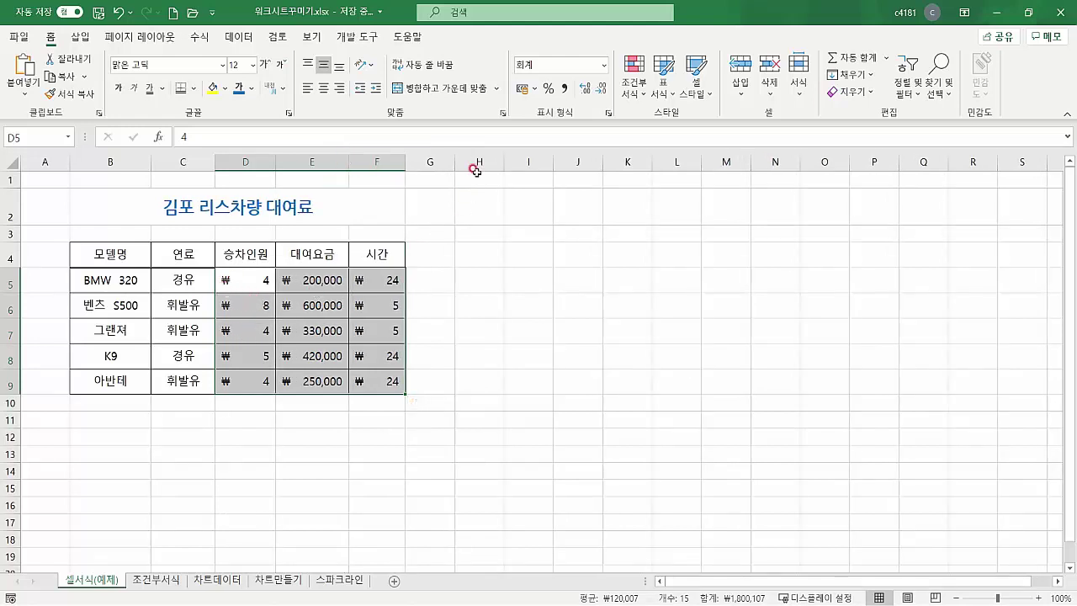
left_click(534, 89)
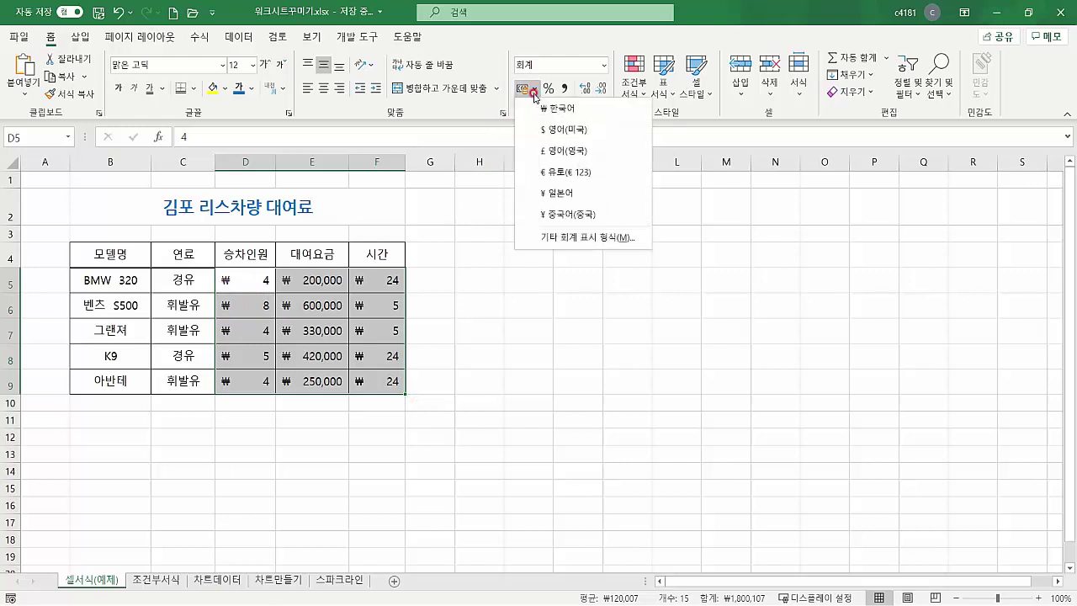
left_click(533, 93)
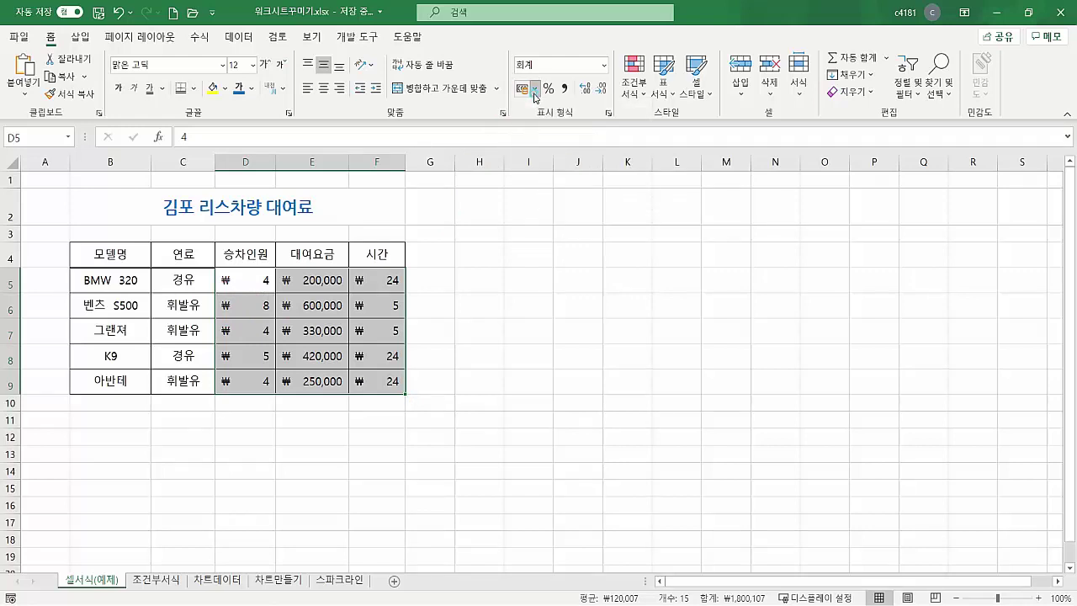
left_click(535, 91)
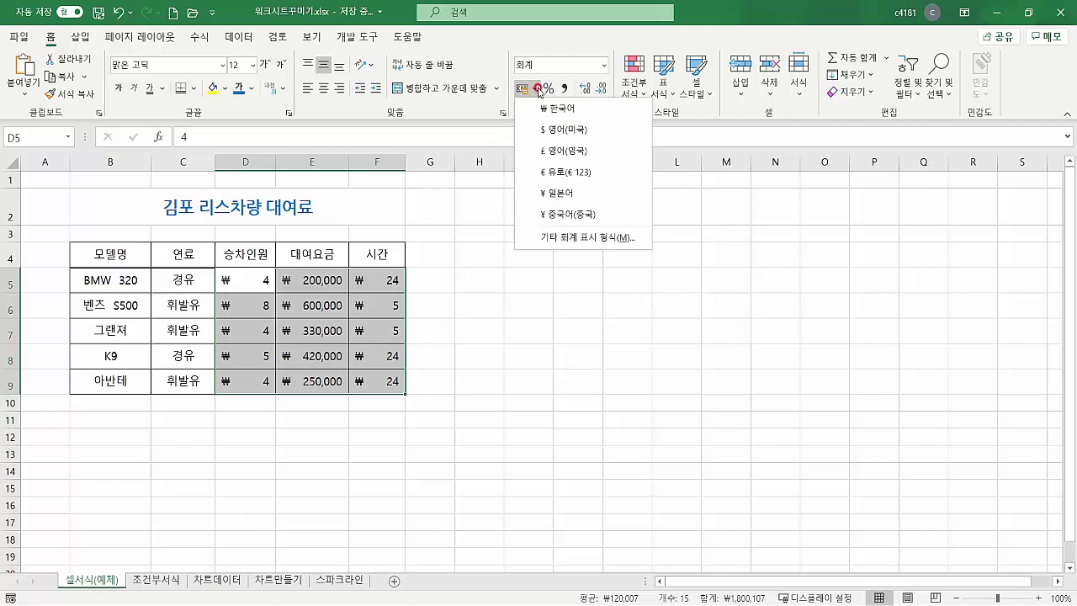
left_click(538, 91)
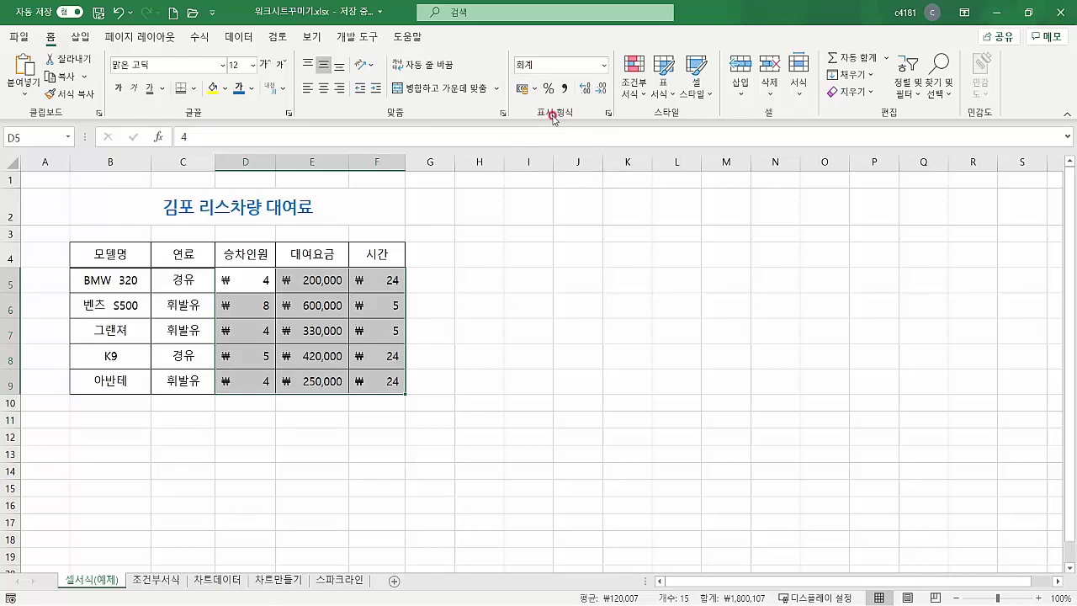
- Set the currency symbol of the 회계 format for D5:F9 to 없음 in the cell format settings
left_click(610, 116)
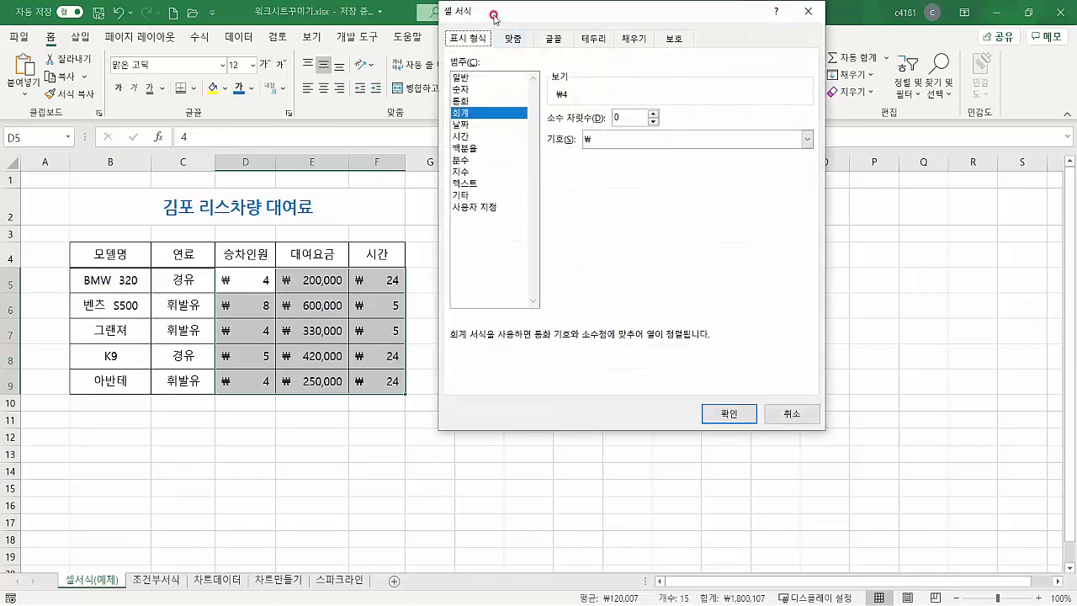
left_click_drag(492, 12, 499, 67)
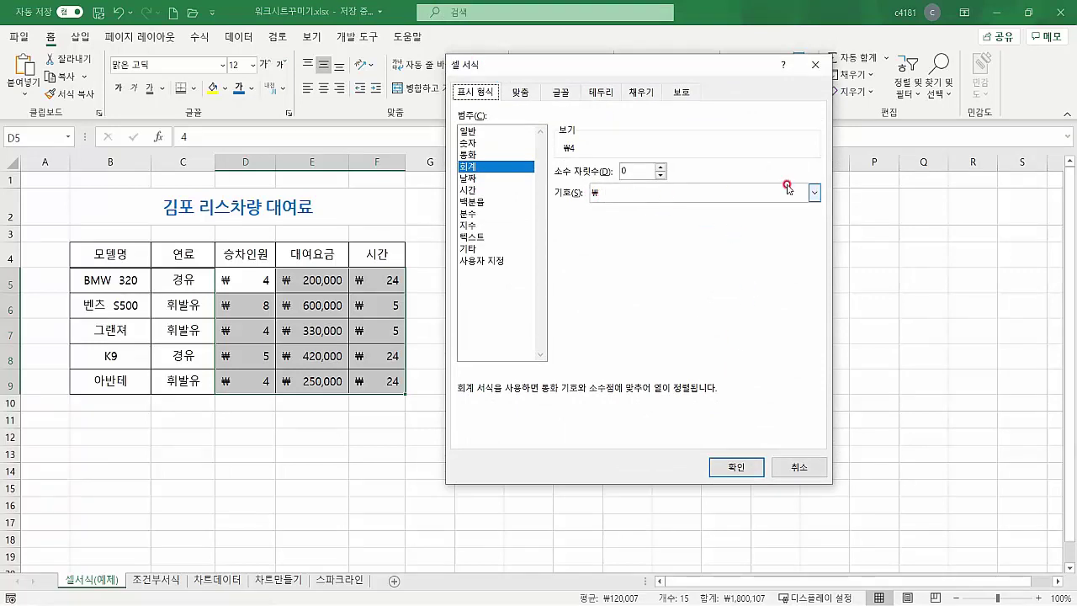
left_click(814, 192)
left_click(712, 208)
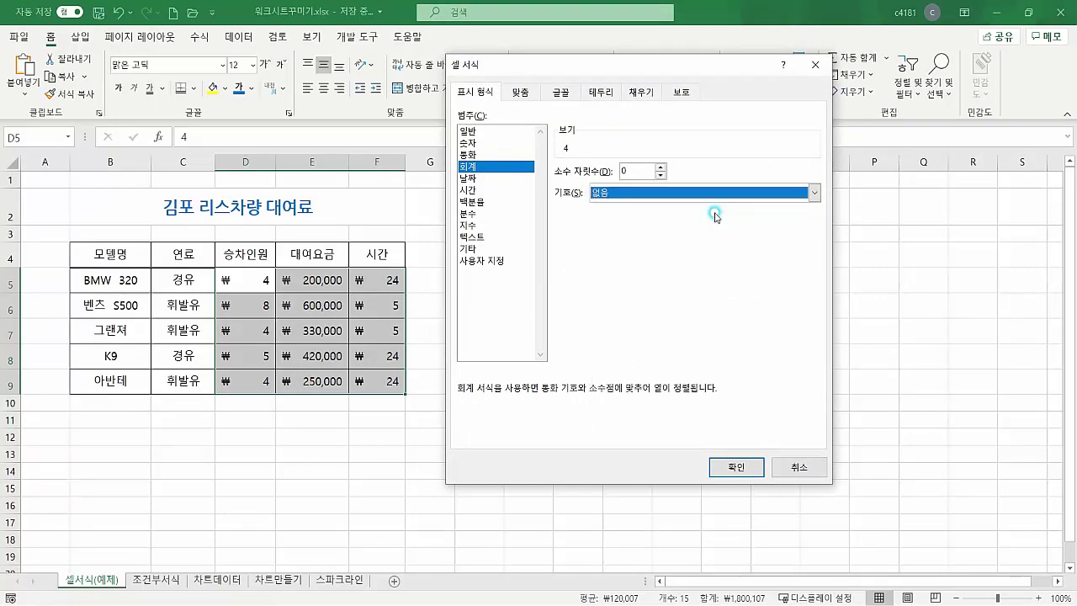
left_click(748, 468)
left_click(521, 399)
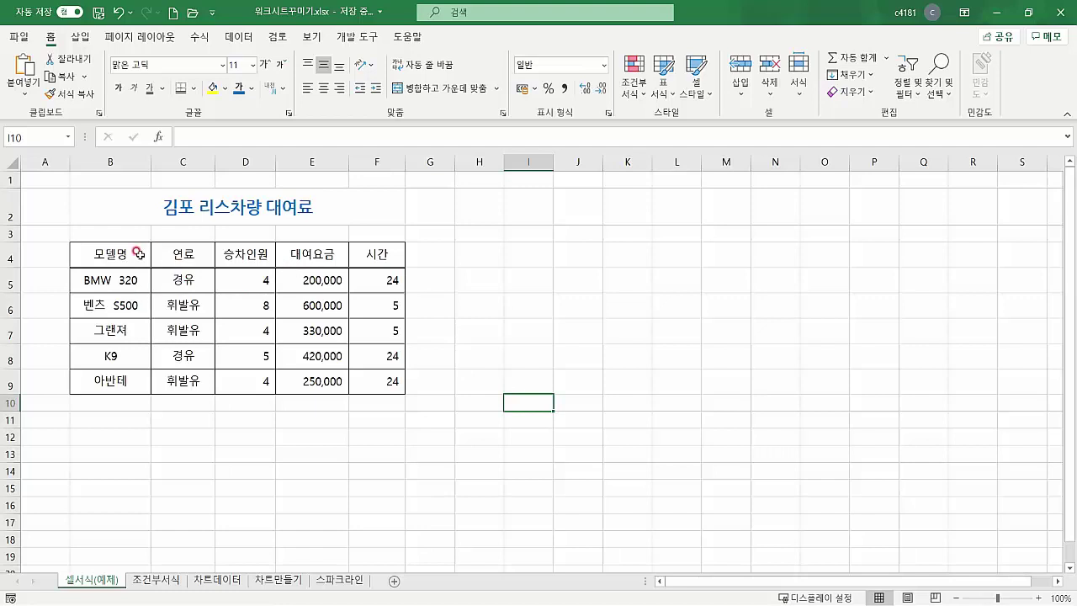
left_click(110, 251)
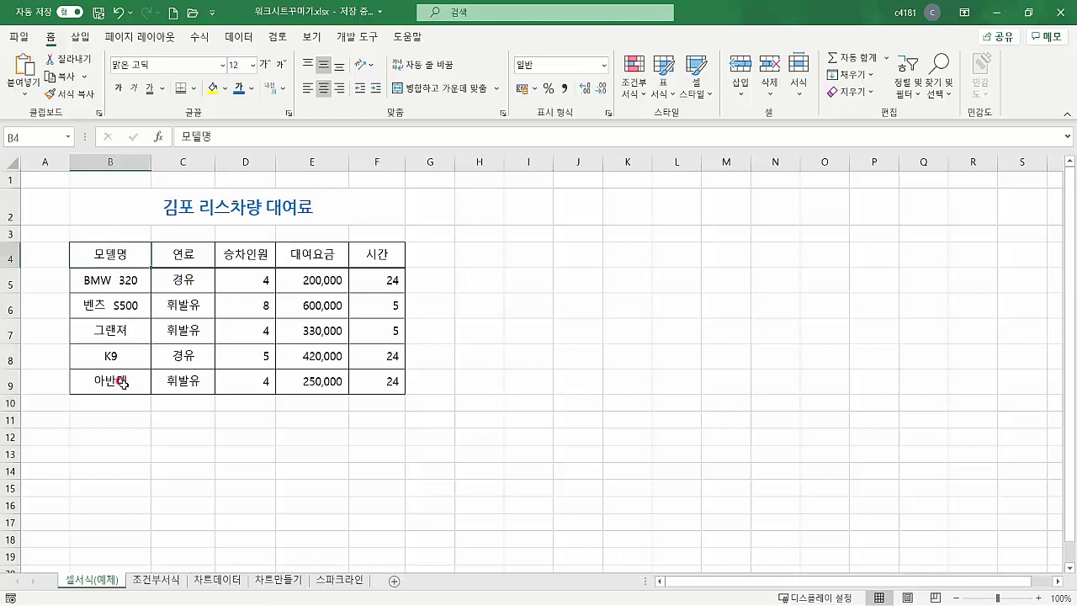
left_click(187, 355)
left_click(263, 285)
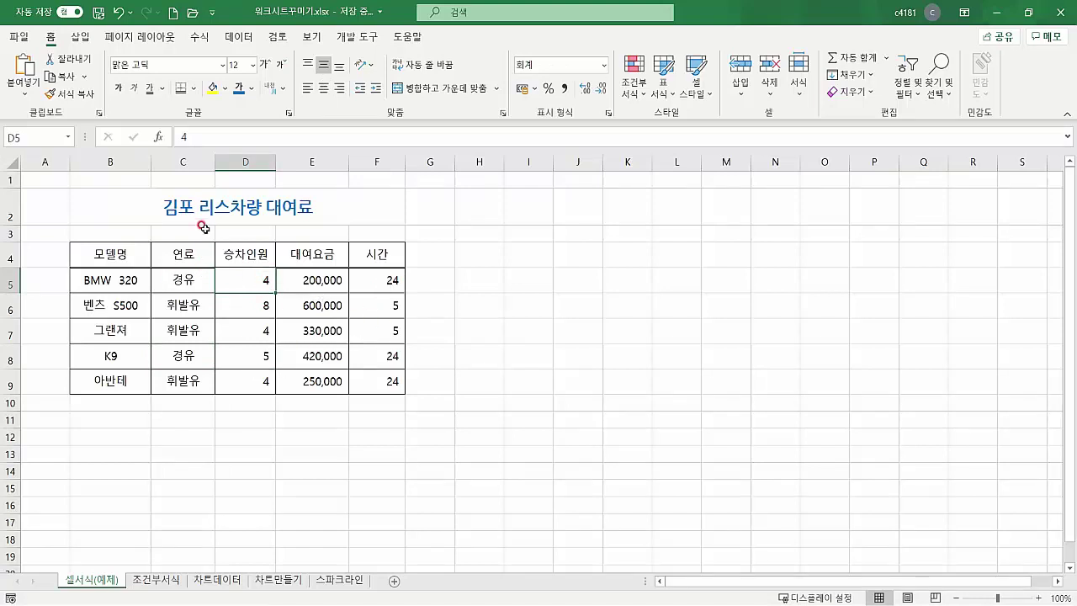
left_click(100, 252)
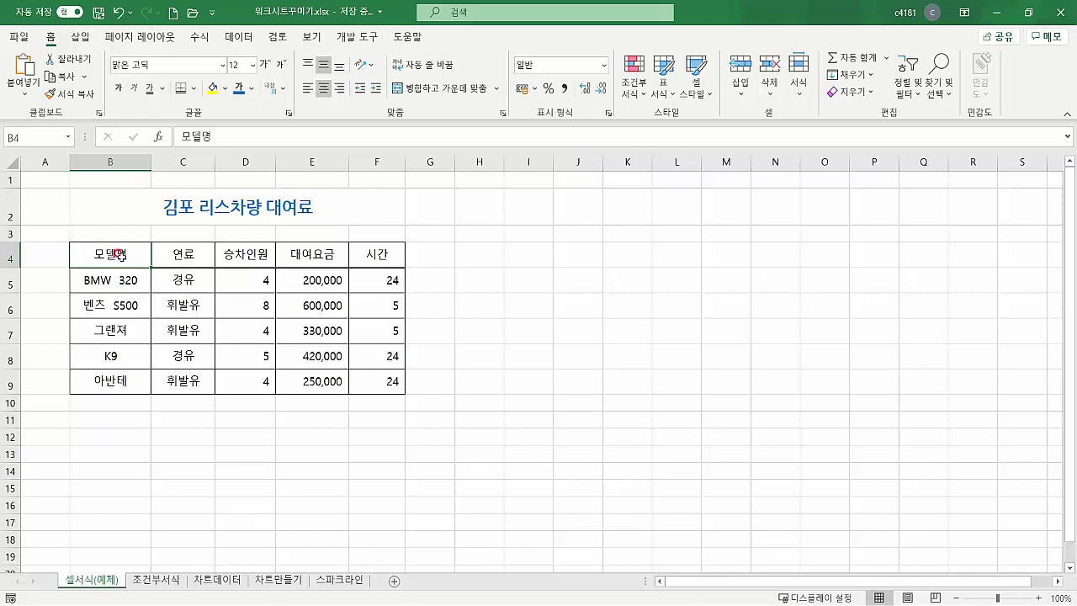
left_click_drag(118, 255, 333, 255)
- Apply the 제목 1 cell style to the merged title 김포 리스차량 대여료 in row 2
left_click(168, 196)
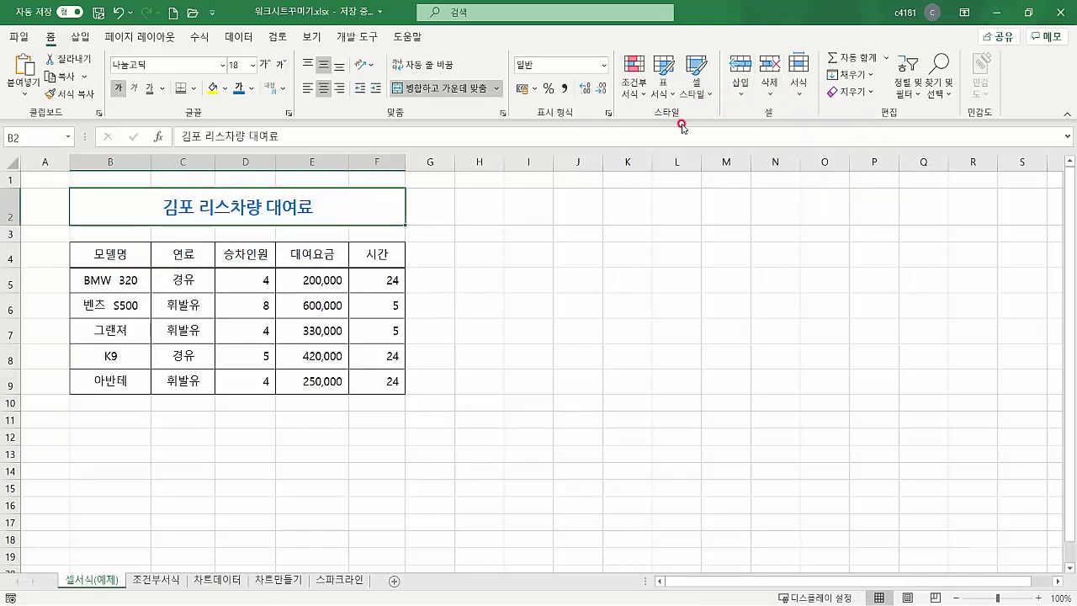
left_click(701, 94)
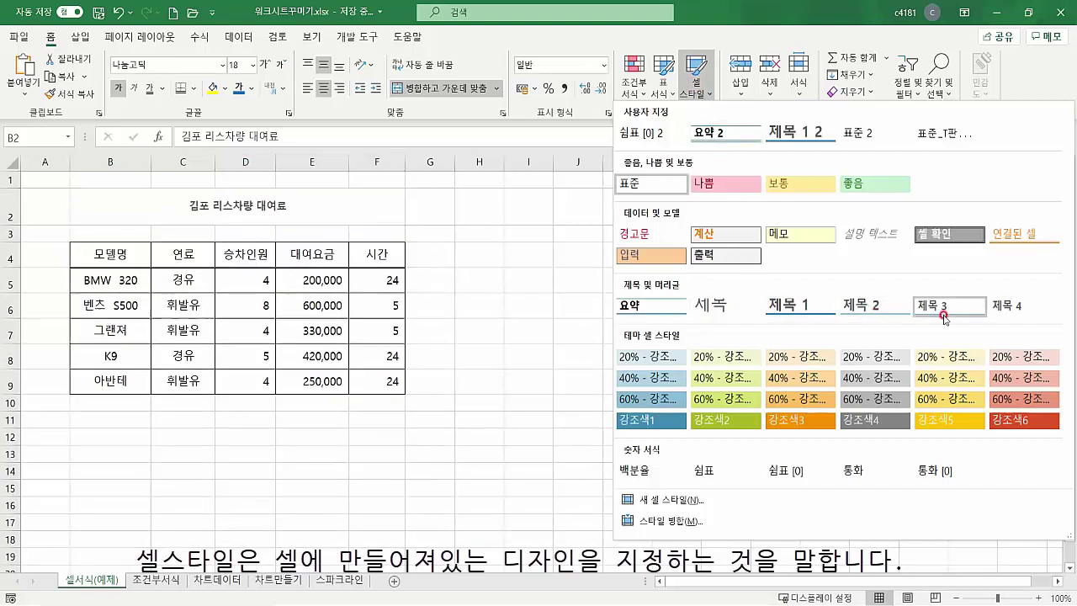
left_click(798, 306)
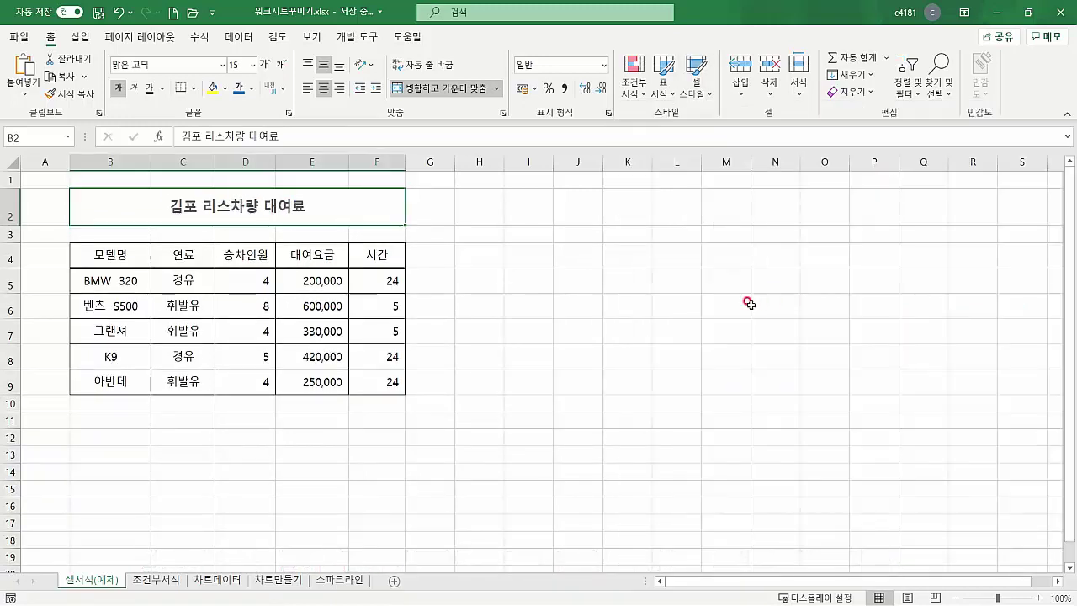
left_click(411, 254)
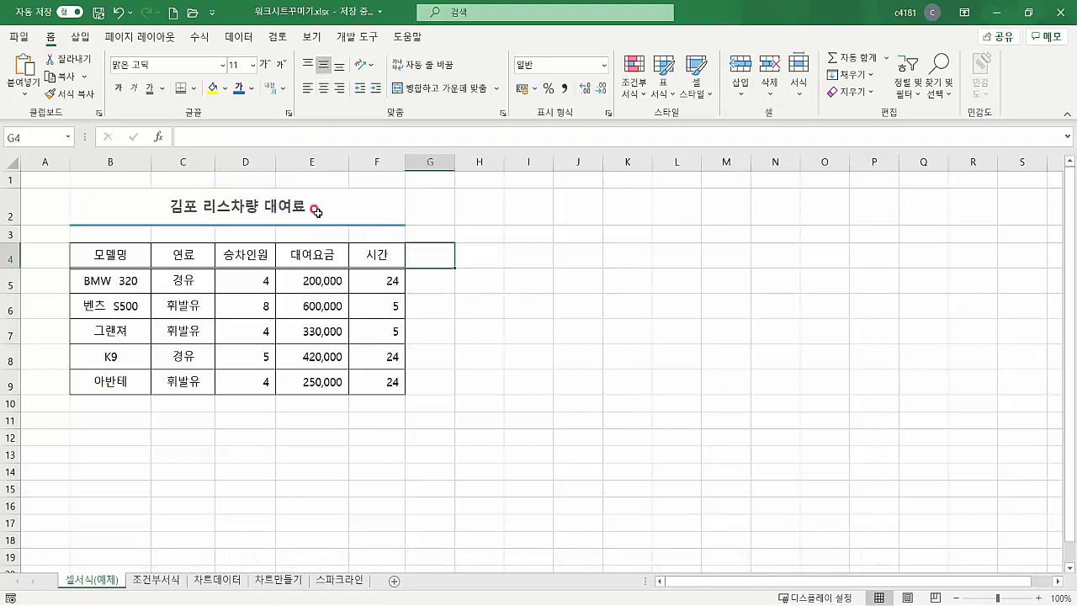
left_click(310, 211)
left_click(468, 270)
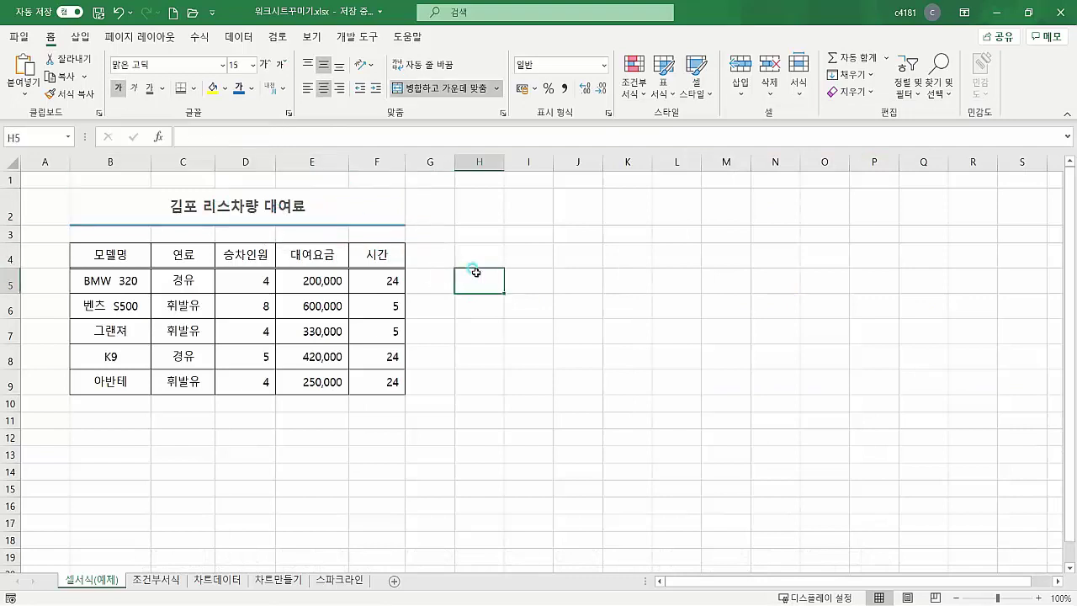
- View the available table styles for the range B4:F9
left_click_drag(123, 261, 393, 390)
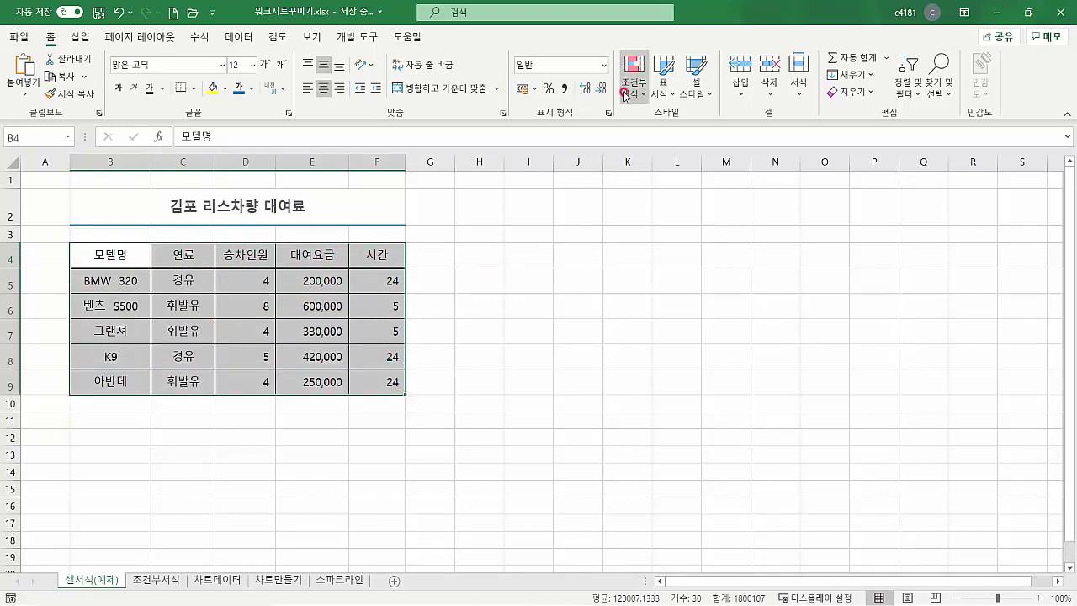
left_click(657, 97)
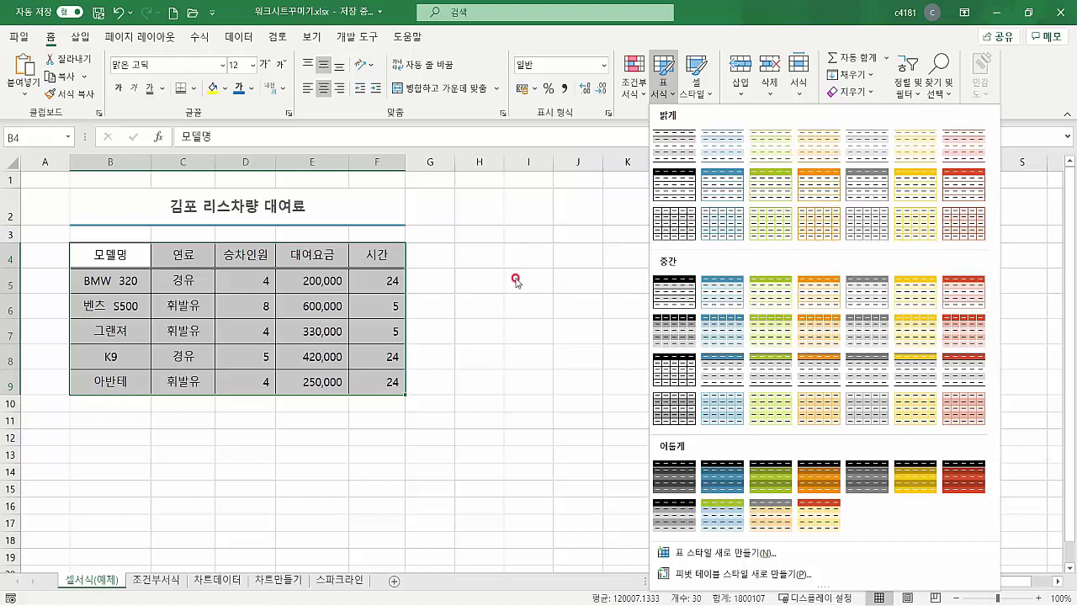
key("Escape")
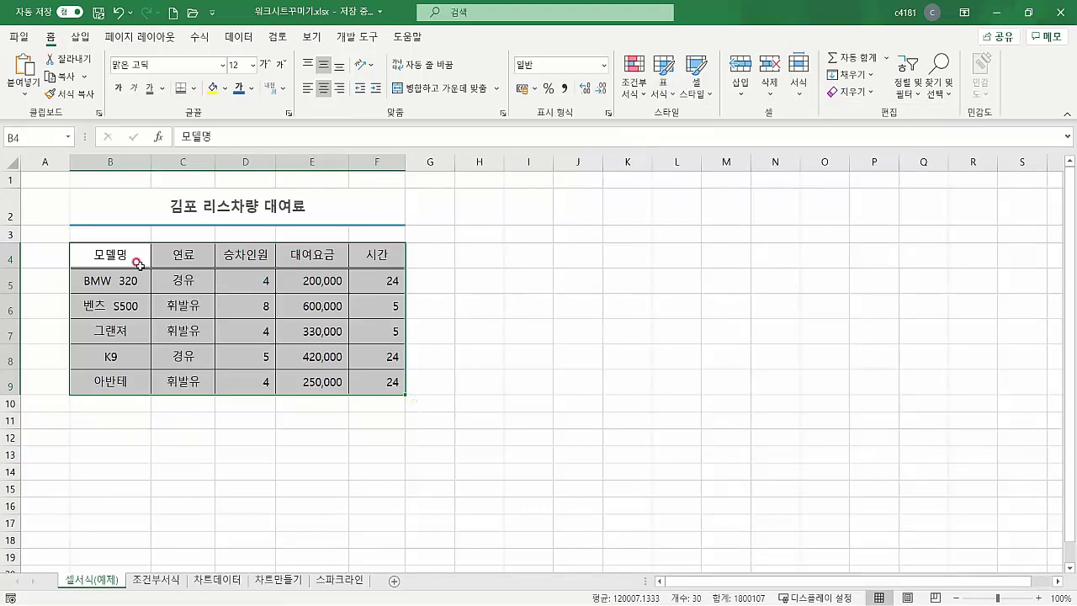
- Fill the header cells B4:F4 with the standard yellow color
left_click(134, 260)
left_click_drag(123, 256, 365, 247)
left_click(225, 88)
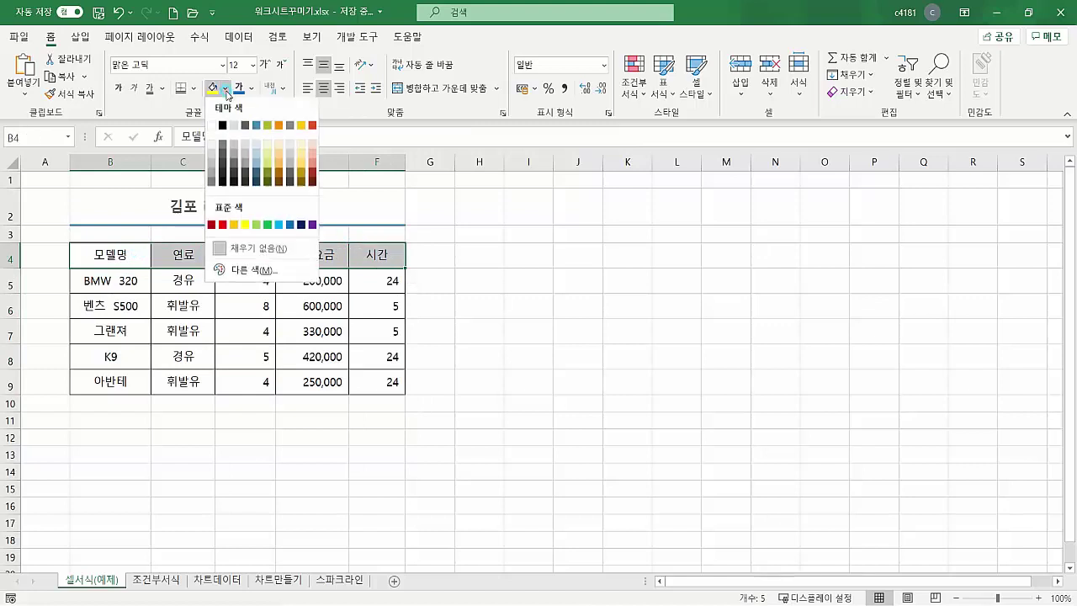
left_click(245, 227)
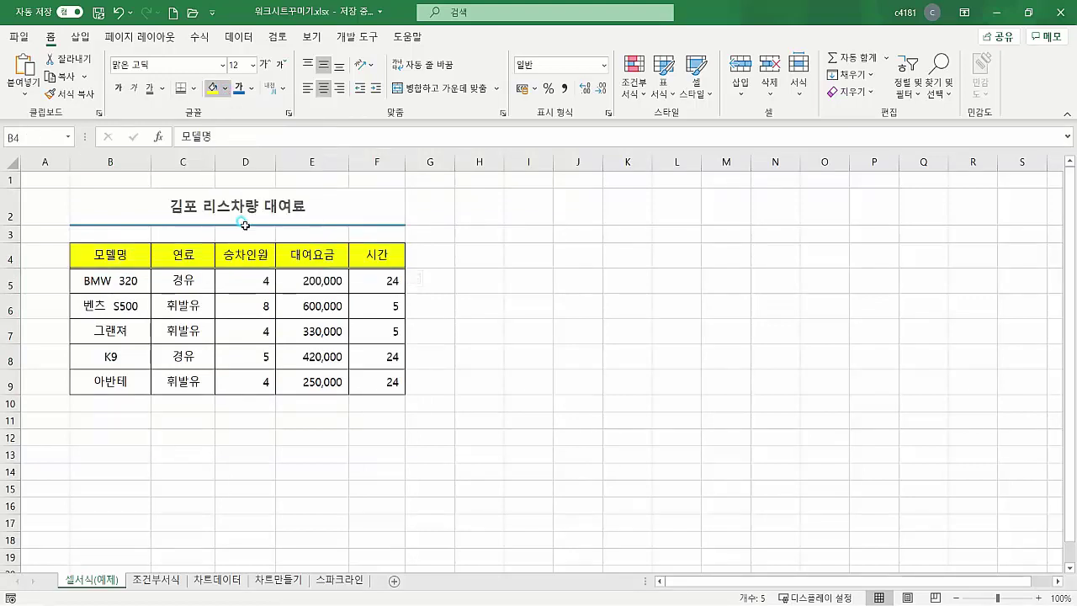
left_click(544, 306)
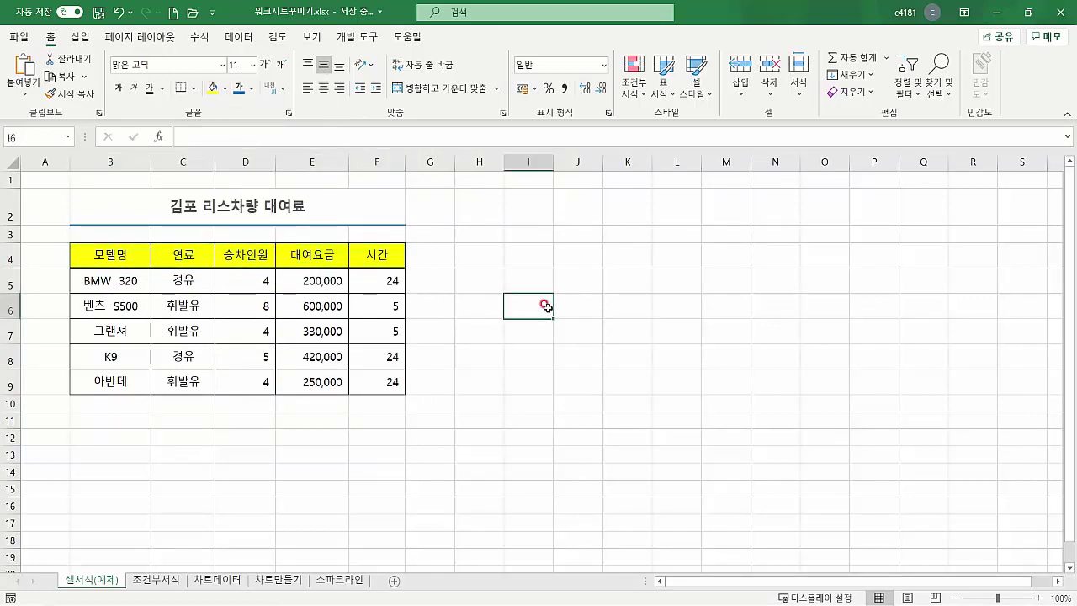
- Format B4:F9 as a table with headers, using the black gridded style with banded rows from the 중간 group
left_click(370, 405)
left_click_drag(115, 251, 362, 382)
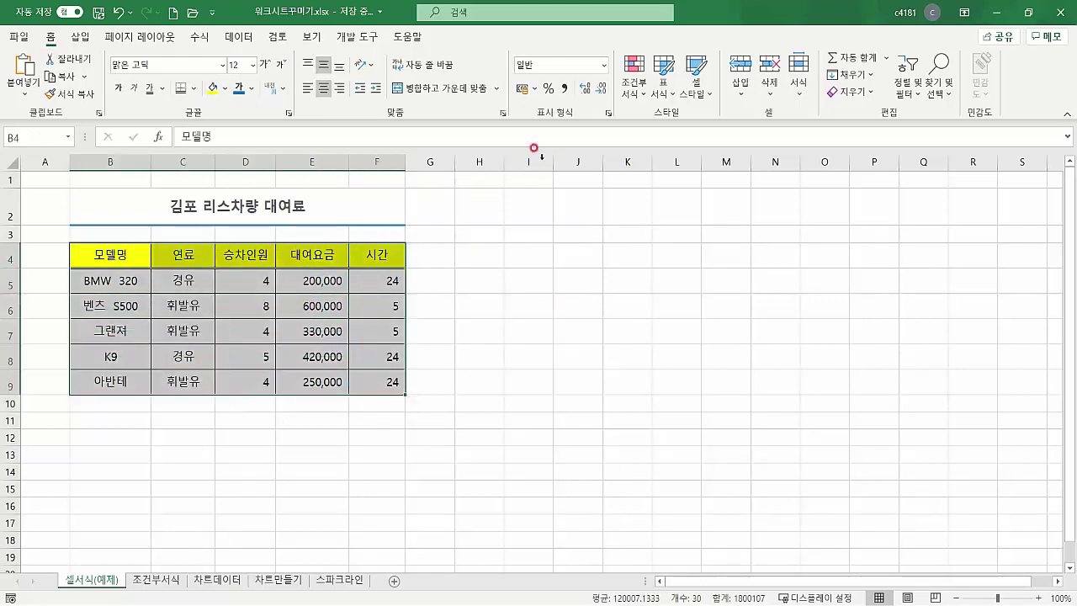
left_click(672, 97)
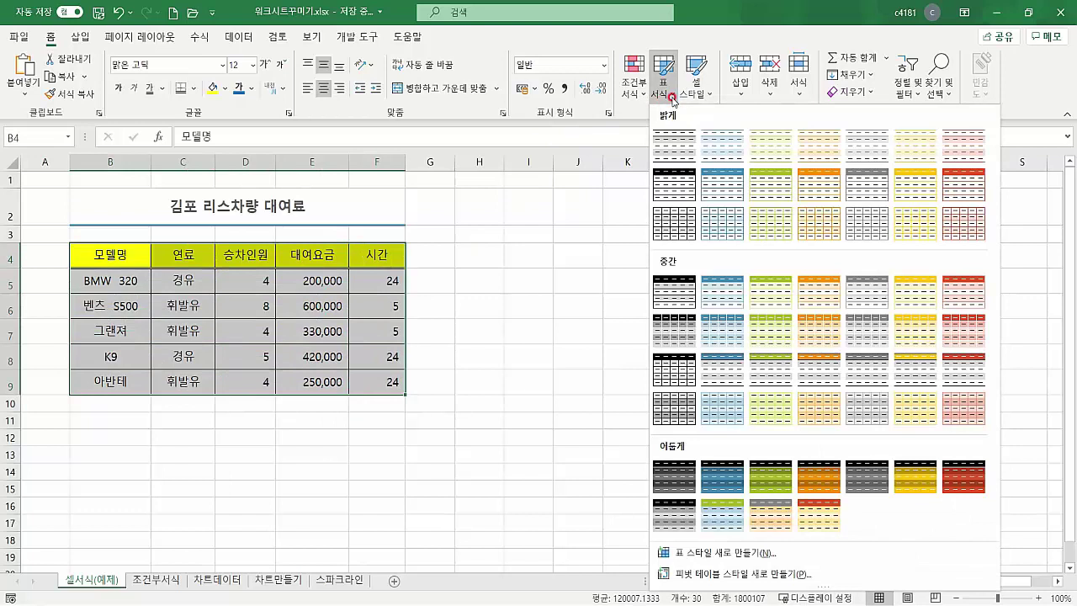
left_click(816, 186)
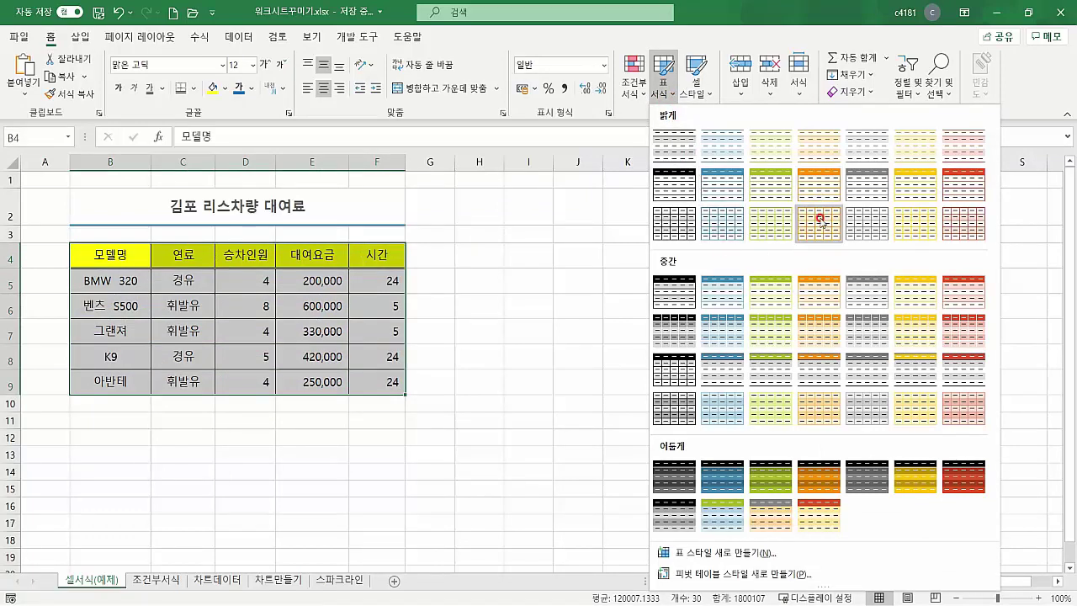
left_click(686, 383)
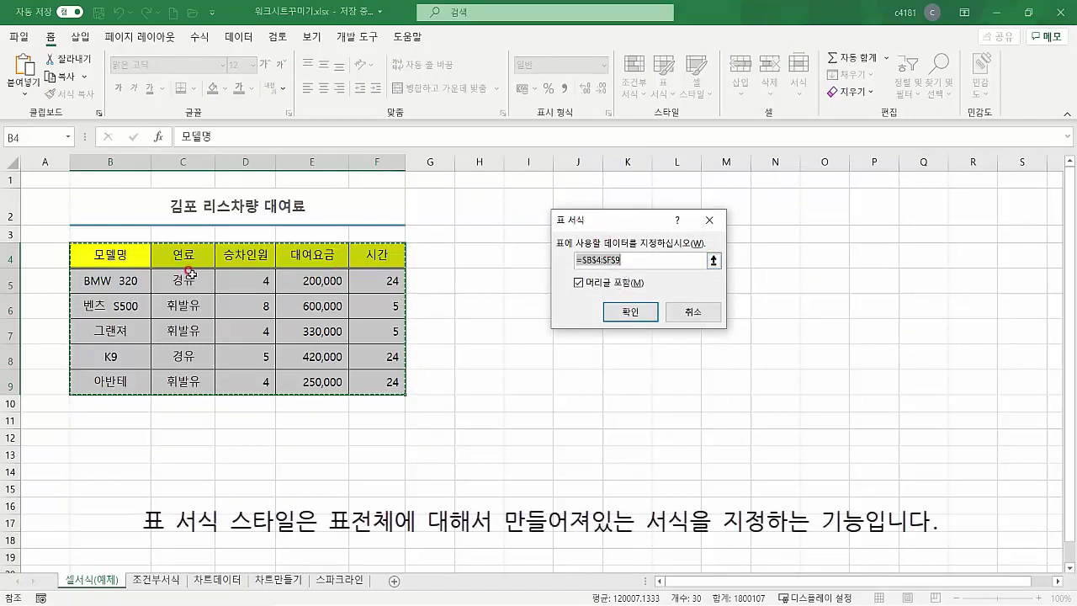
left_click(623, 314)
- Check the cells of the formatted table and preview alternative table styles
left_click(312, 335)
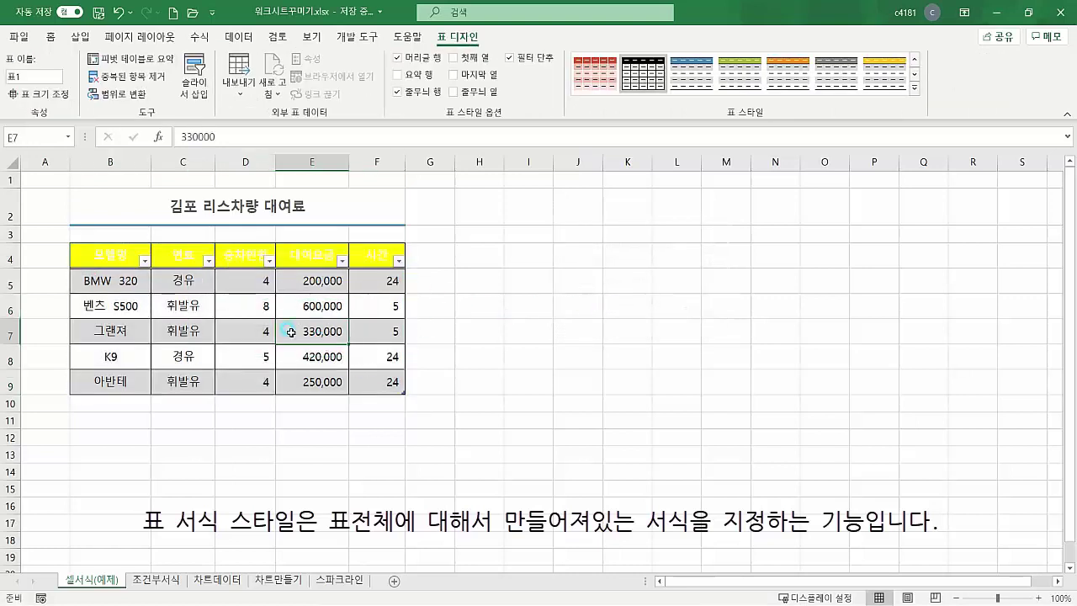
left_click(236, 331)
left_click(148, 331)
left_click(136, 284)
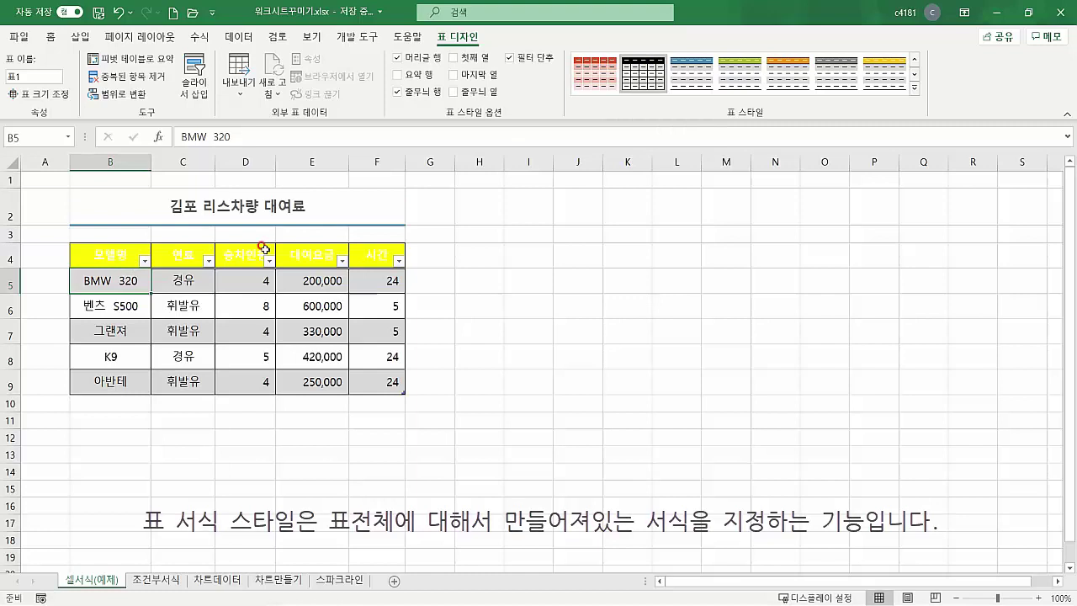
left_click(330, 377)
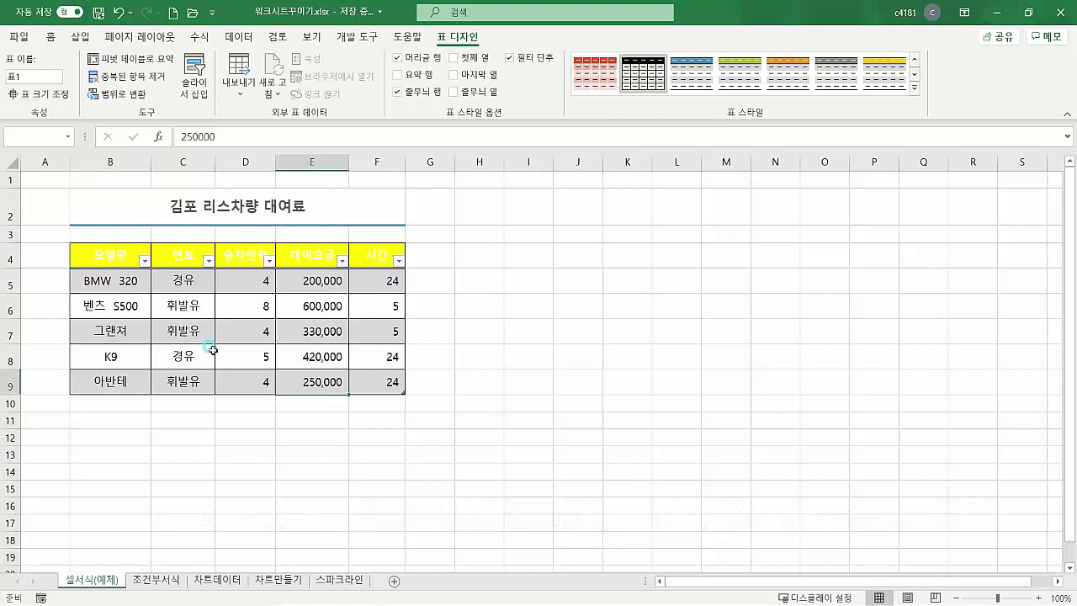
left_click(182, 312)
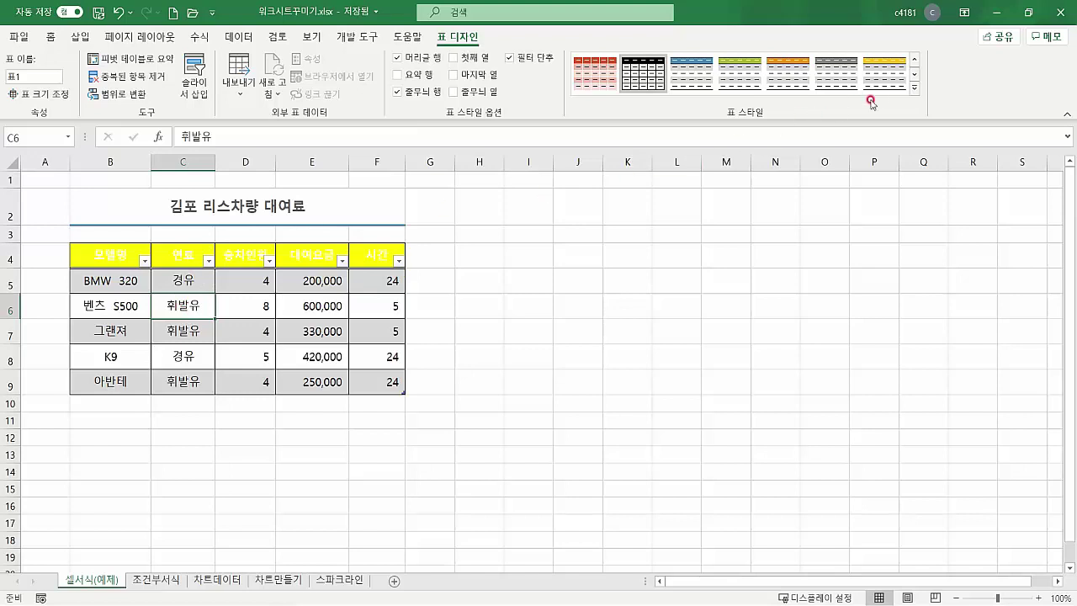
left_click(914, 88)
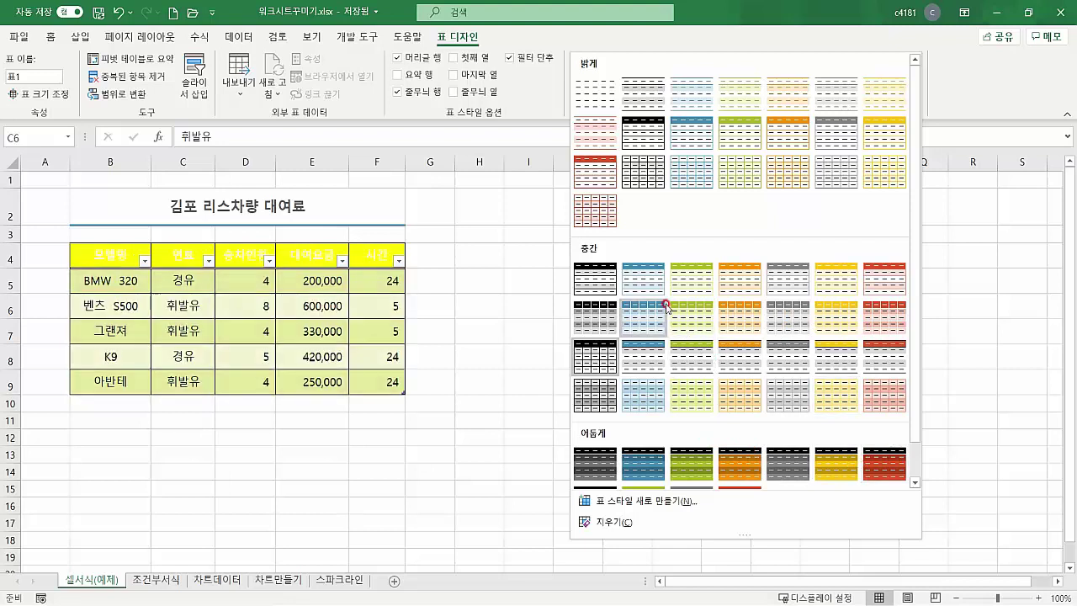
left_click(955, 74)
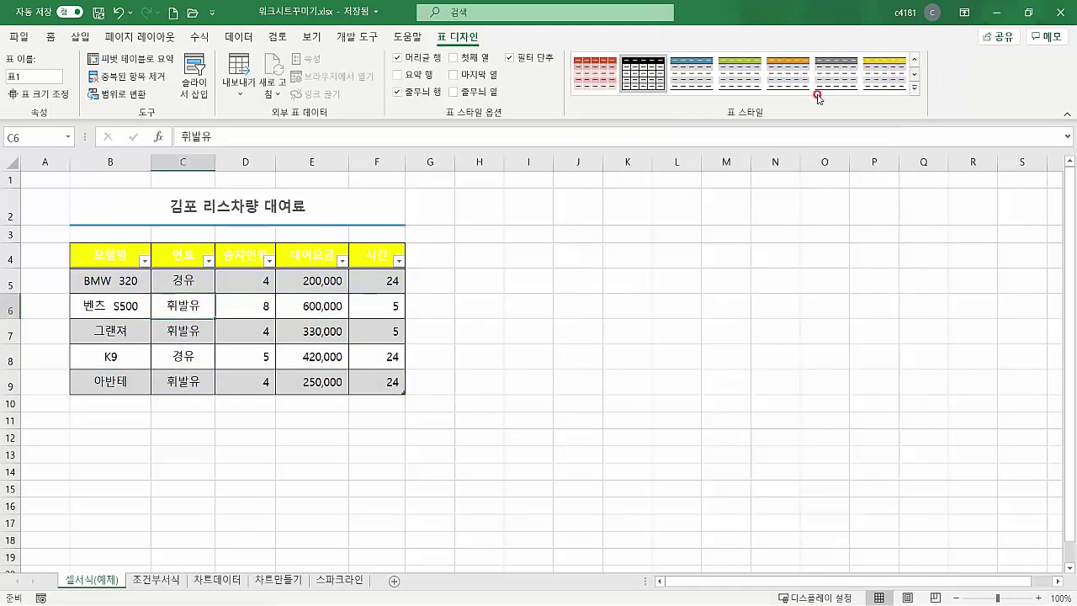
- View the sort and filter options of the table headers, including 승차인원
left_click(143, 261)
left_click(200, 257)
left_click(269, 261)
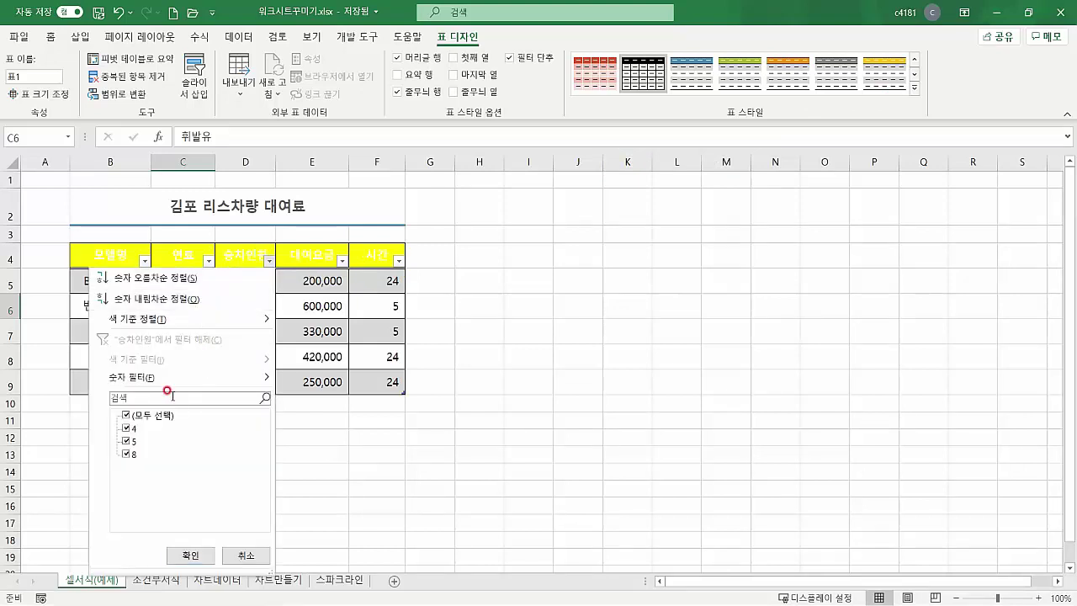
left_click(270, 261)
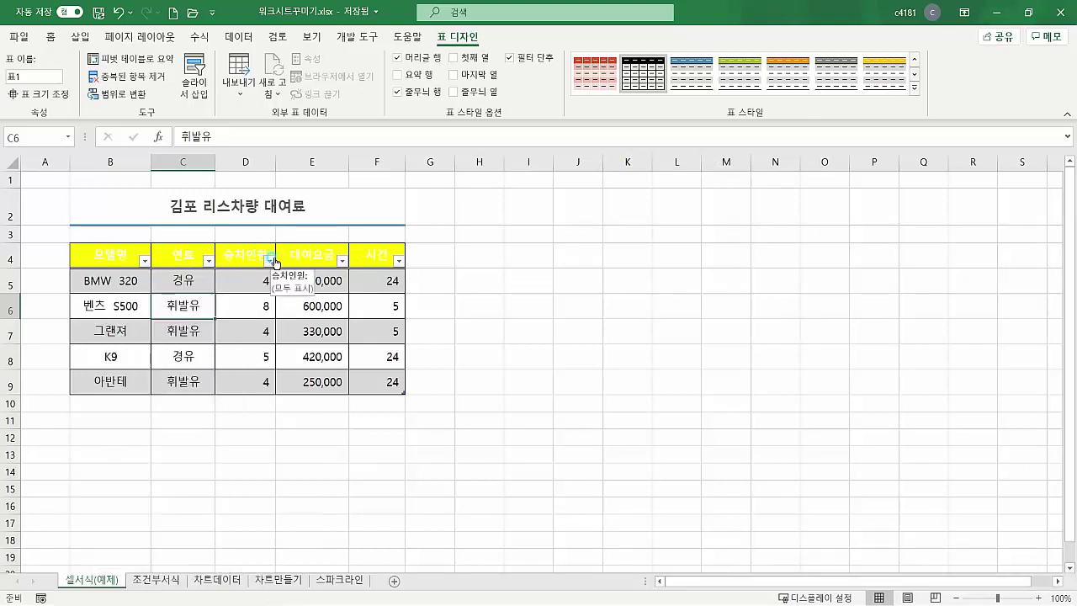
- Filter the 연료 column to exclude 경유 and clear that filter again
left_click(208, 261)
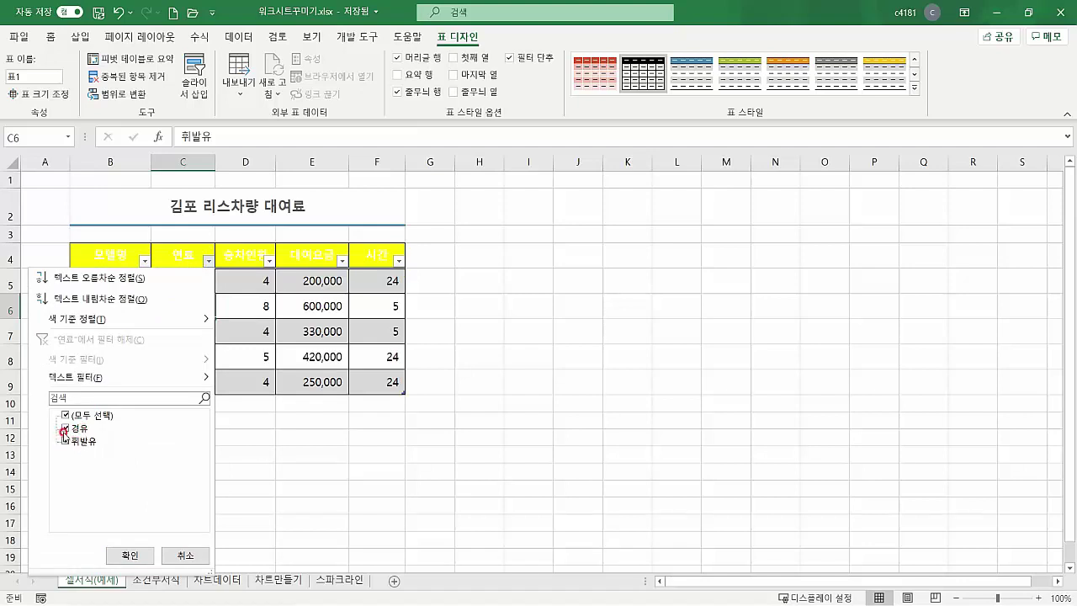
left_click(63, 430)
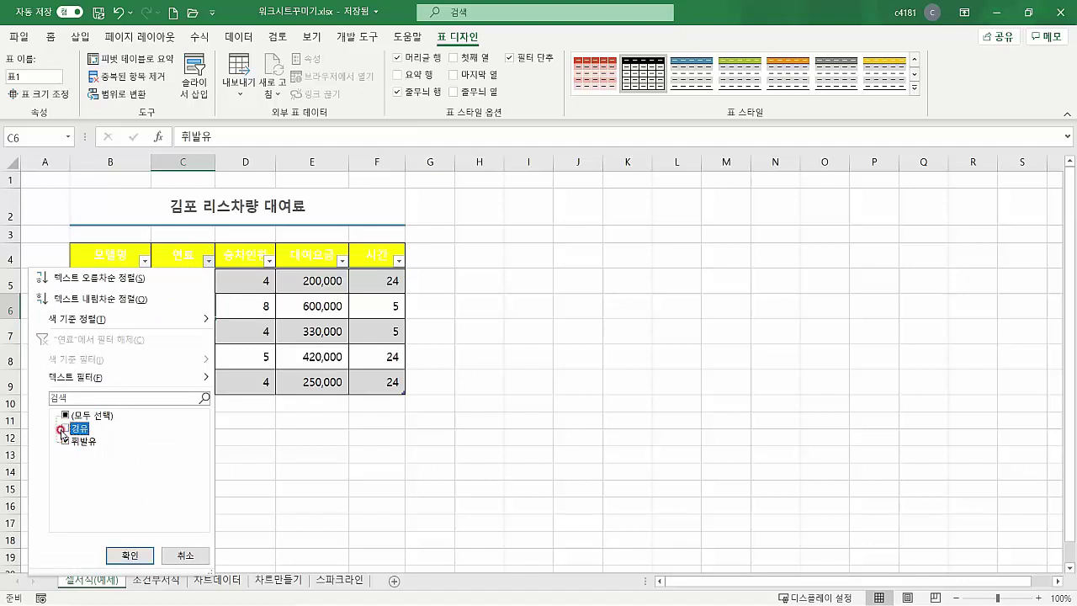
left_click(128, 555)
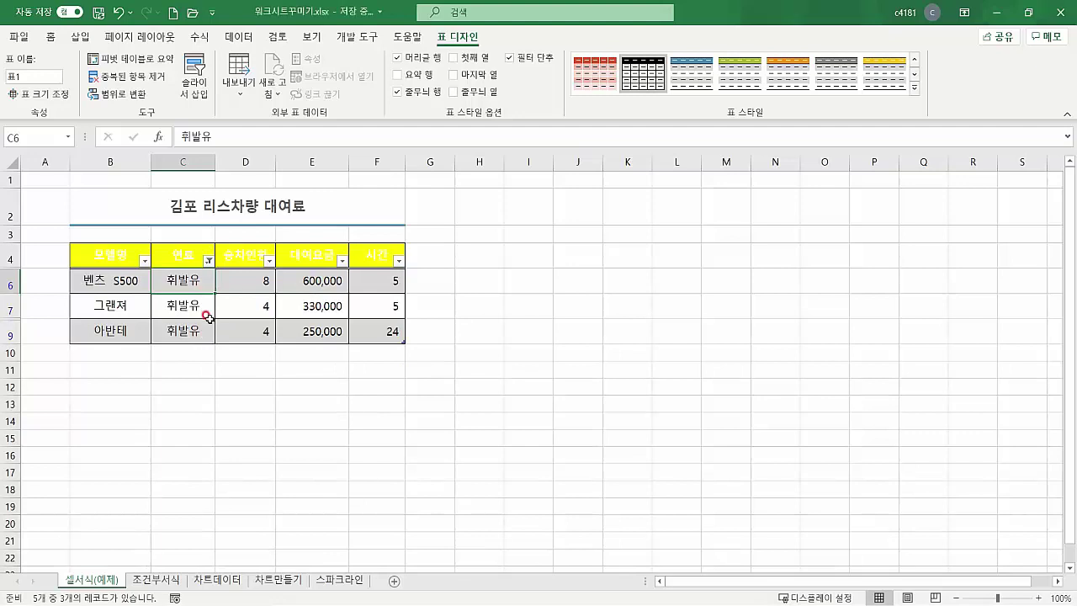
left_click(207, 261)
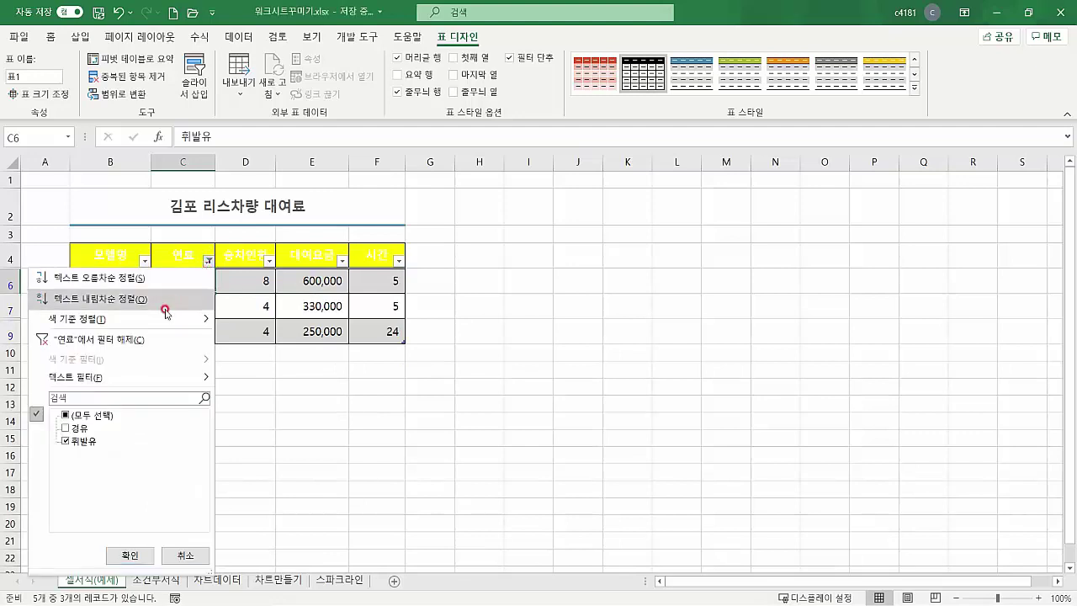
left_click(47, 341)
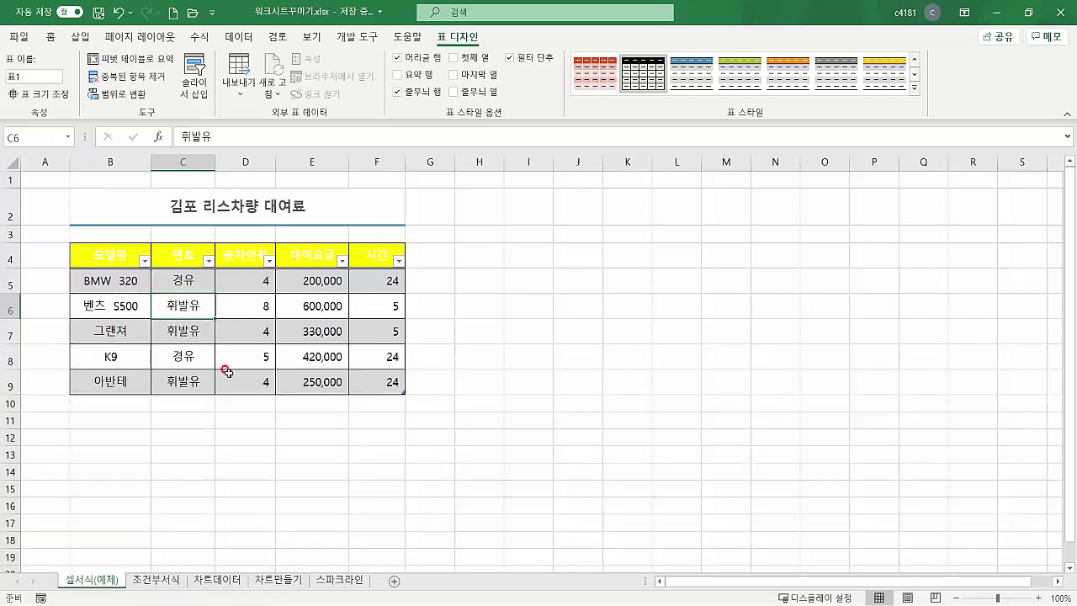
- Look over the full list of table styles for the rental table once more
left_click(273, 340)
left_click(308, 303)
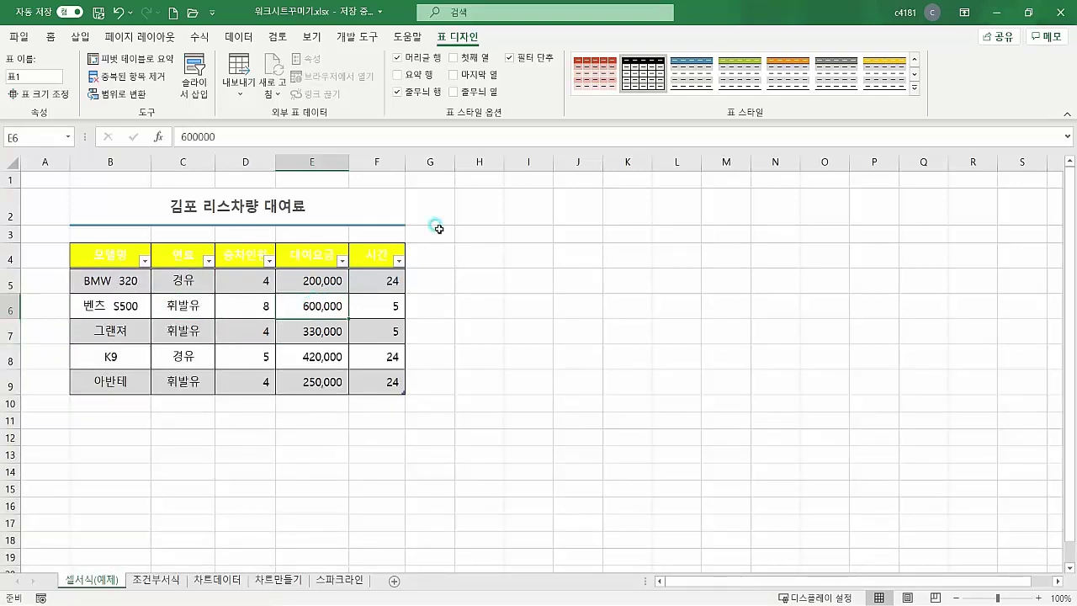
left_click(915, 88)
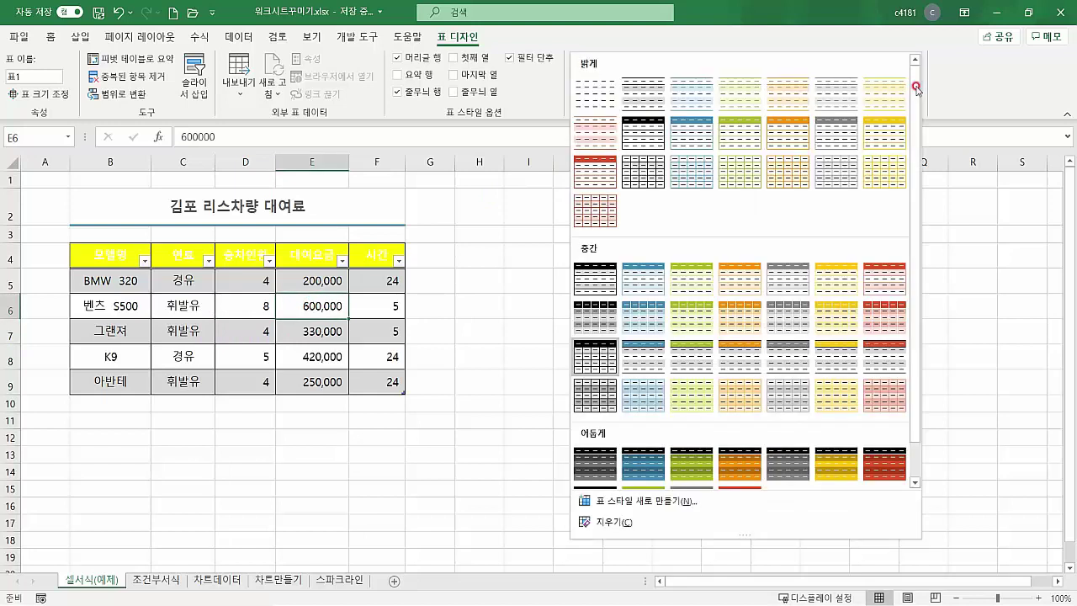
left_click(113, 286)
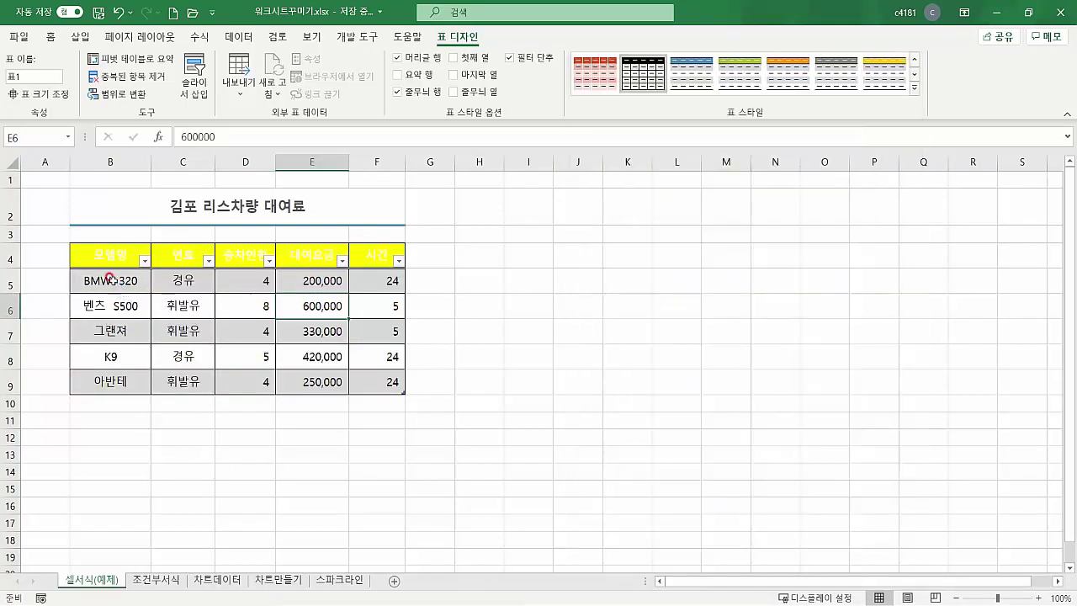
left_click(110, 277)
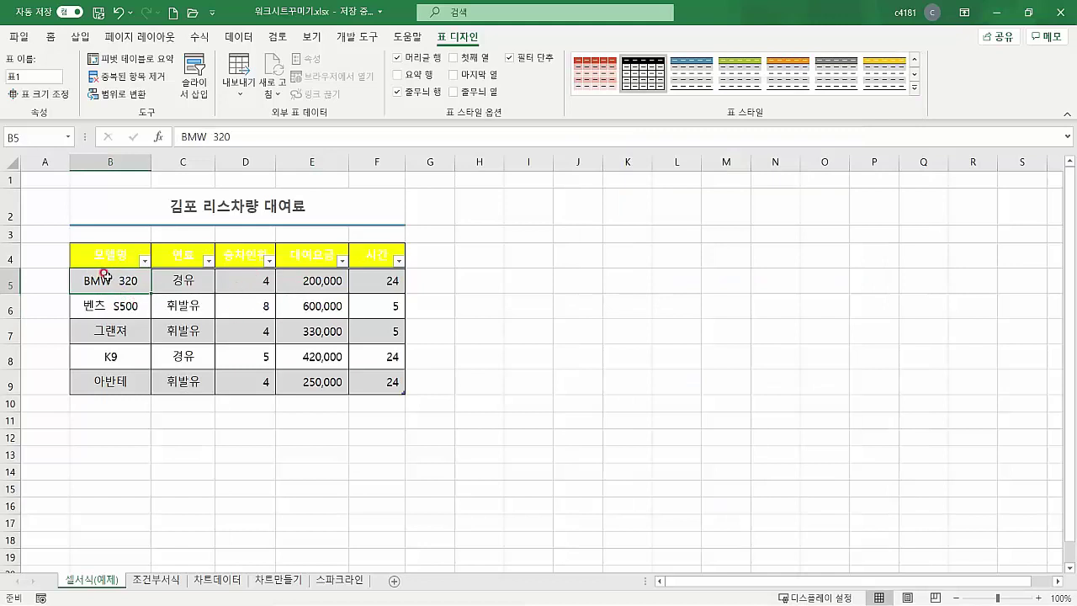
- Convert the table back to a normal range, keeping its formatting
left_click(99, 251)
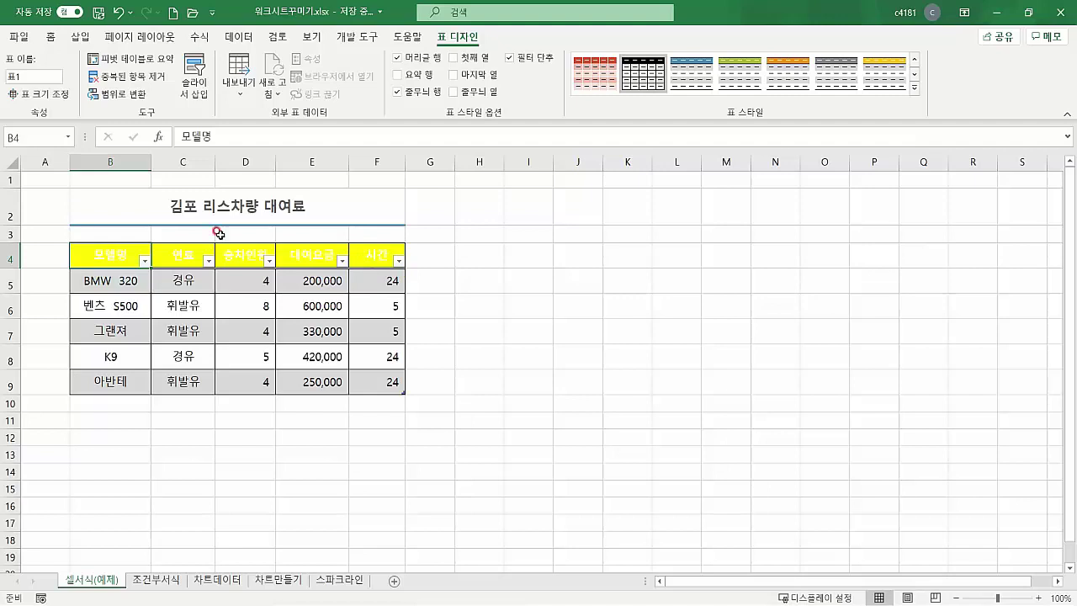
left_click(116, 102)
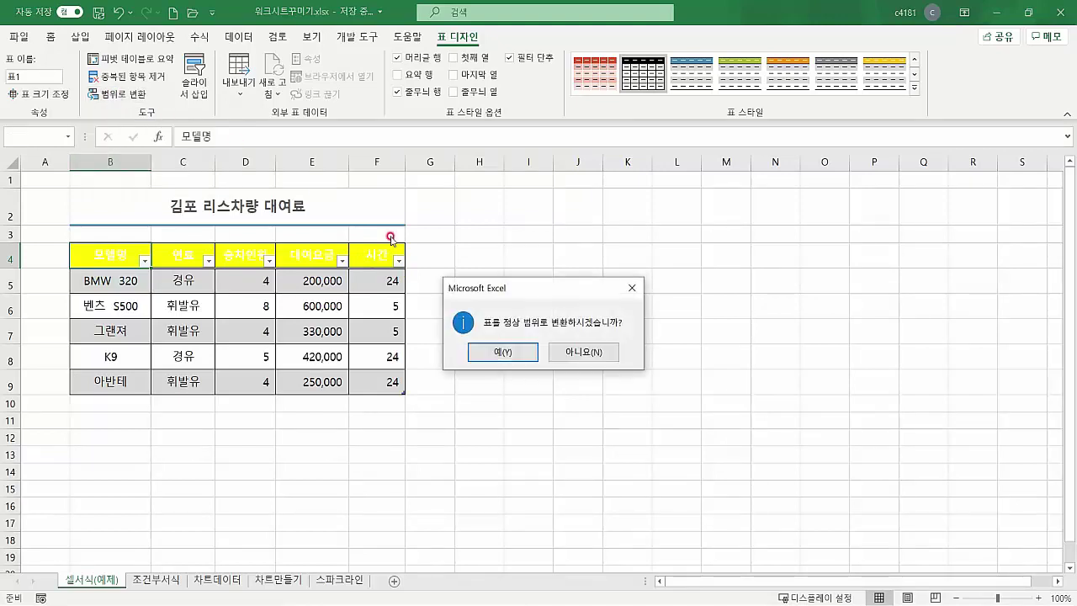
left_click(501, 348)
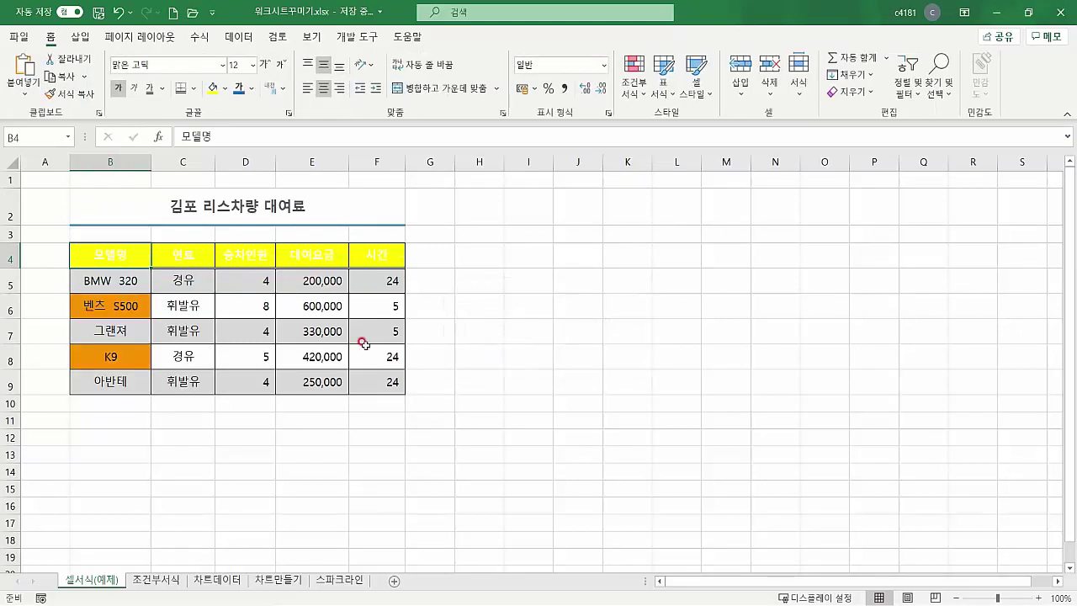
left_click(289, 341)
left_click(117, 286)
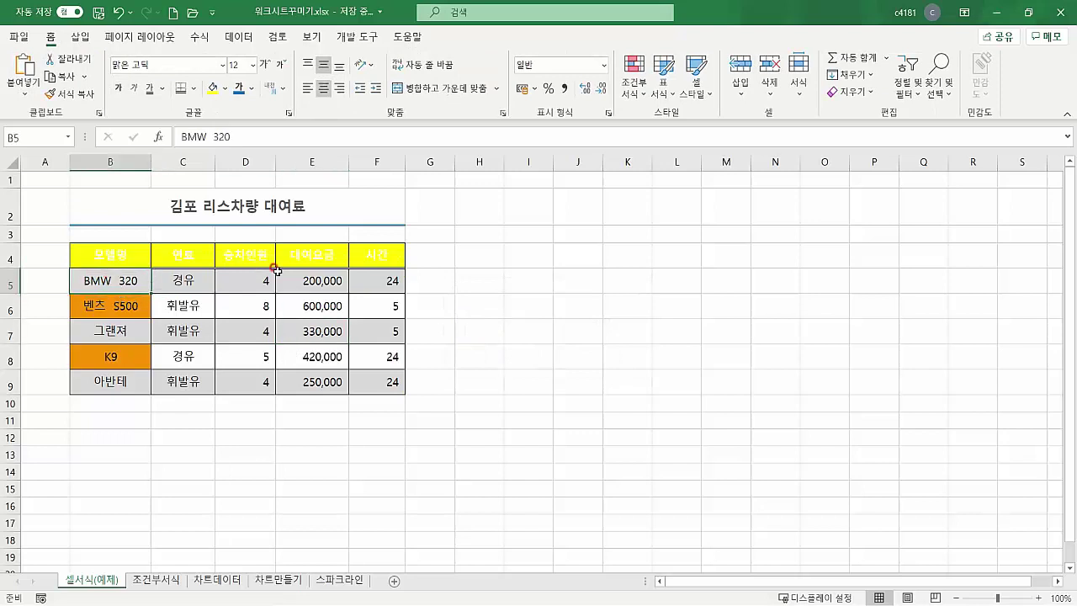
left_click(381, 356)
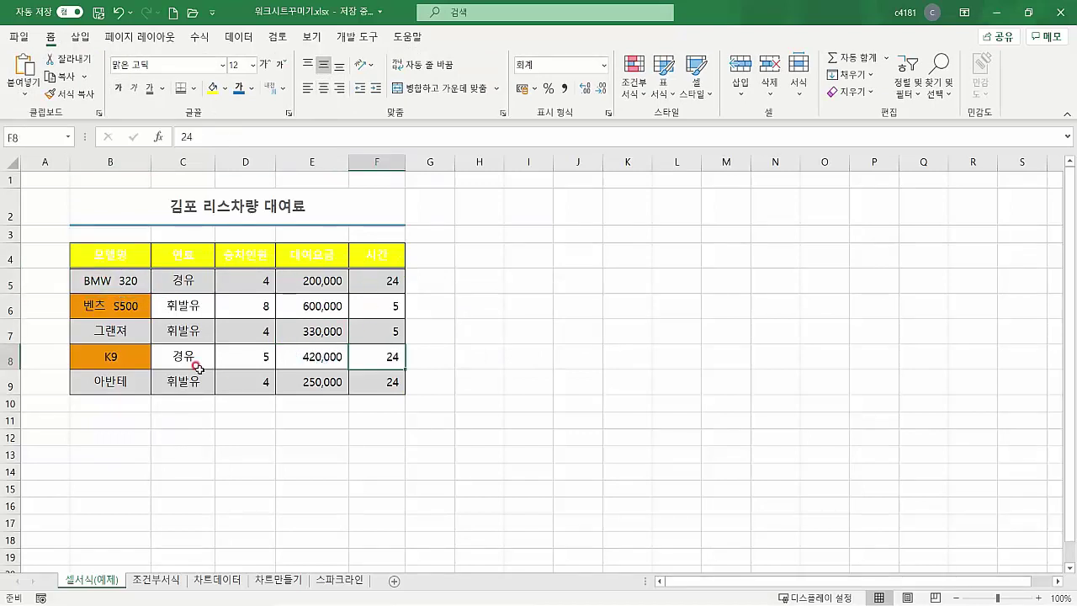
- Remove the fill from the whole rental table B4:F9 and set its font colour to black
mouse_move(108, 260)
left_mouse_down()
mouse_move(379, 341)
mouse_move(392, 381)
left_mouse_up()
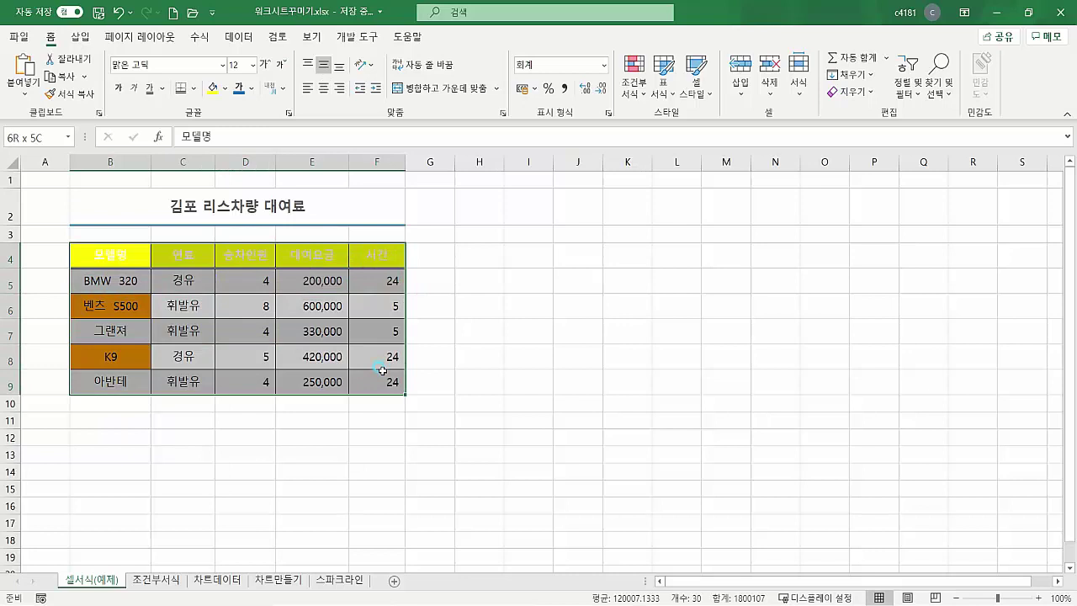
left_click(224, 88)
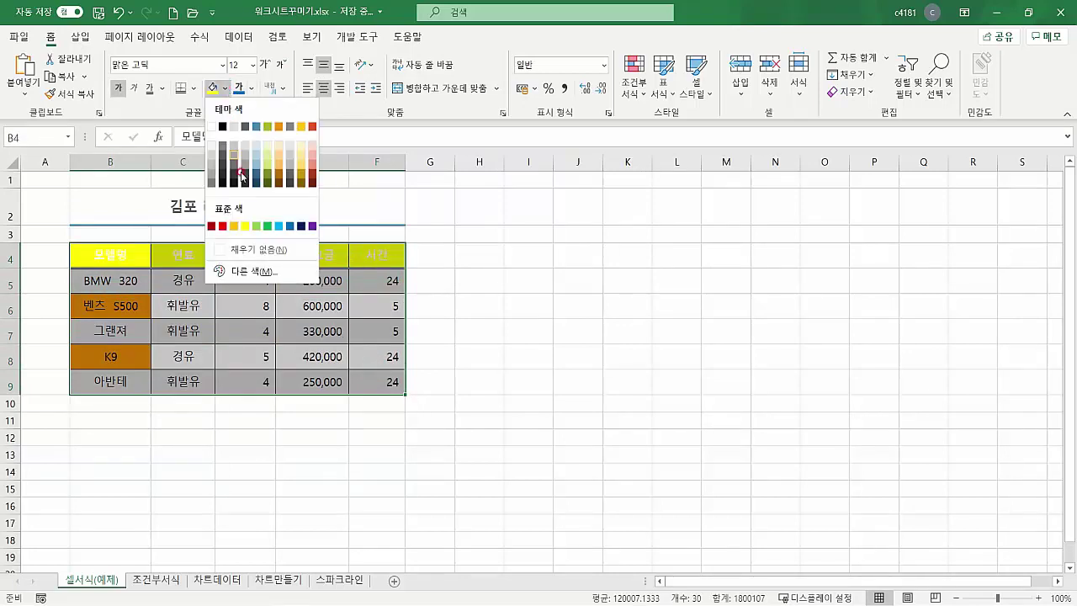
left_click(248, 253)
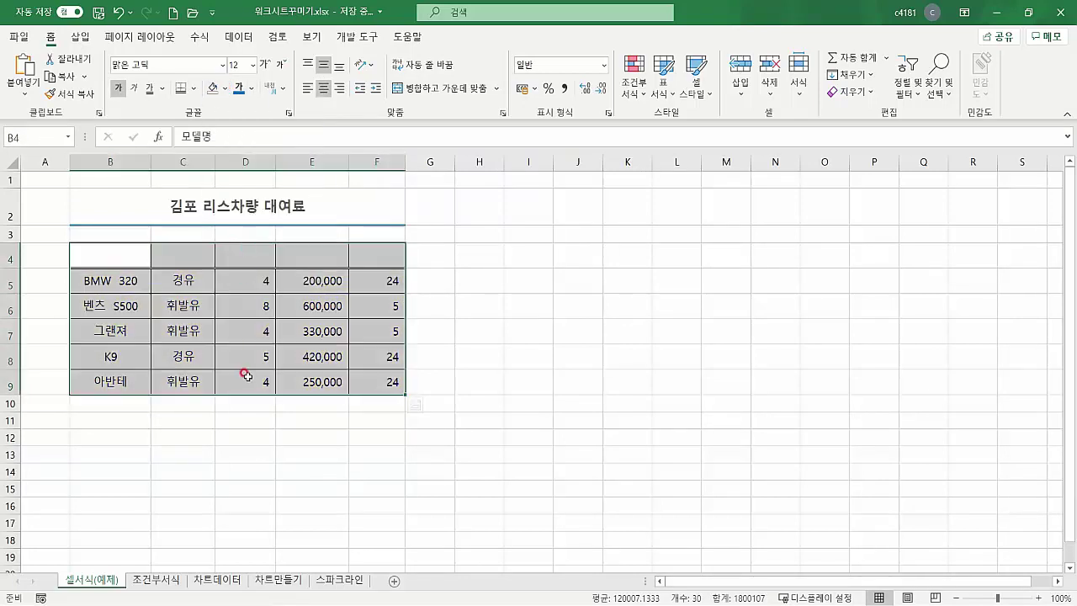
left_click(250, 88)
left_click(249, 150)
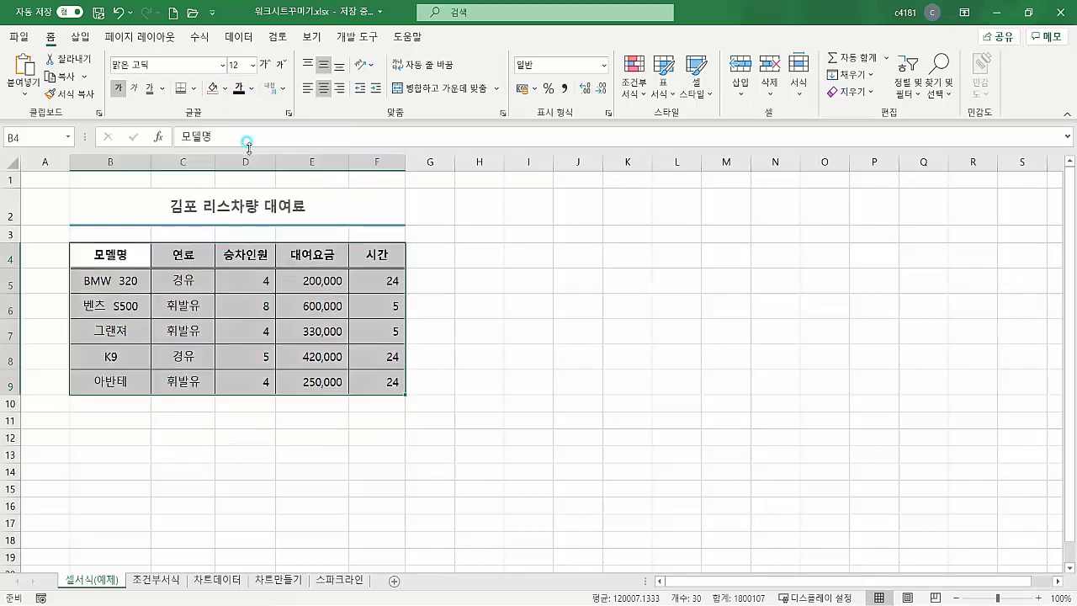
left_click(244, 358)
left_click(248, 447)
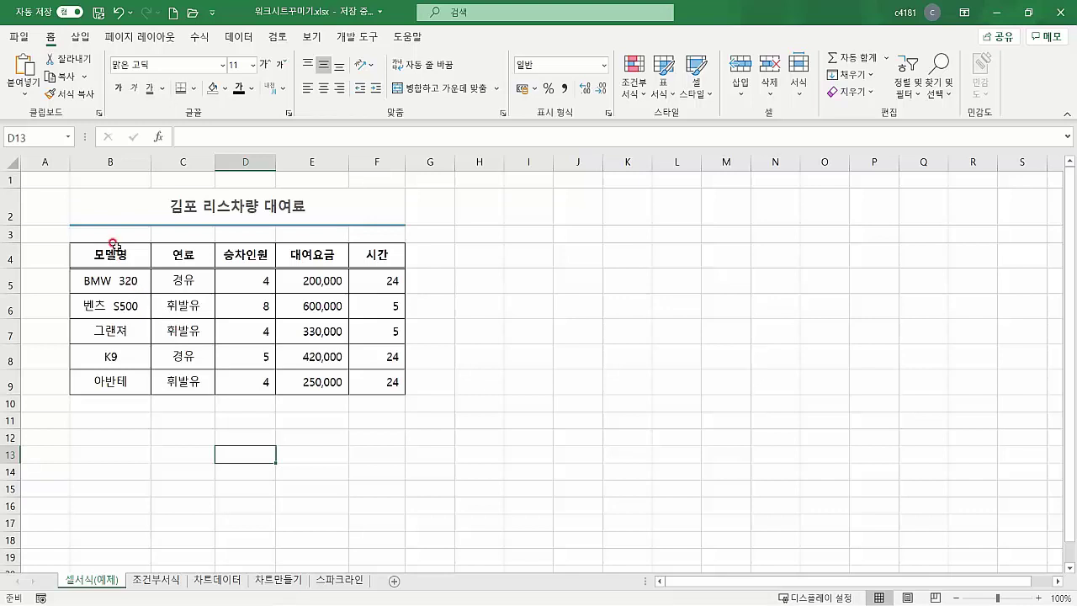
- Fill the table's header row B4:F4 with the standard yellow (노랑)
left_click_drag(112, 251, 358, 248)
left_click(225, 89)
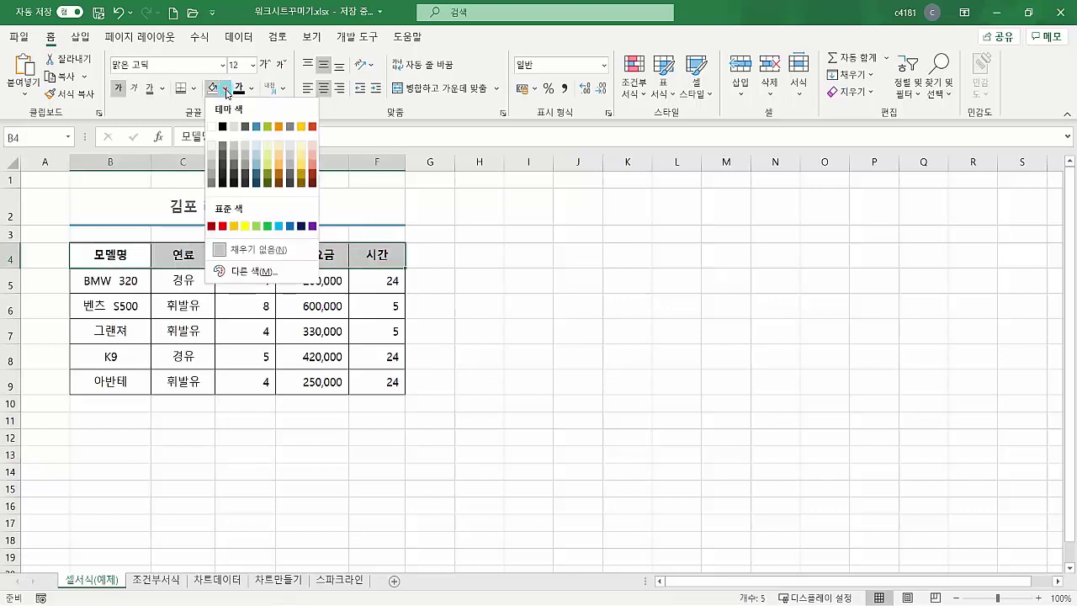
left_click(243, 225)
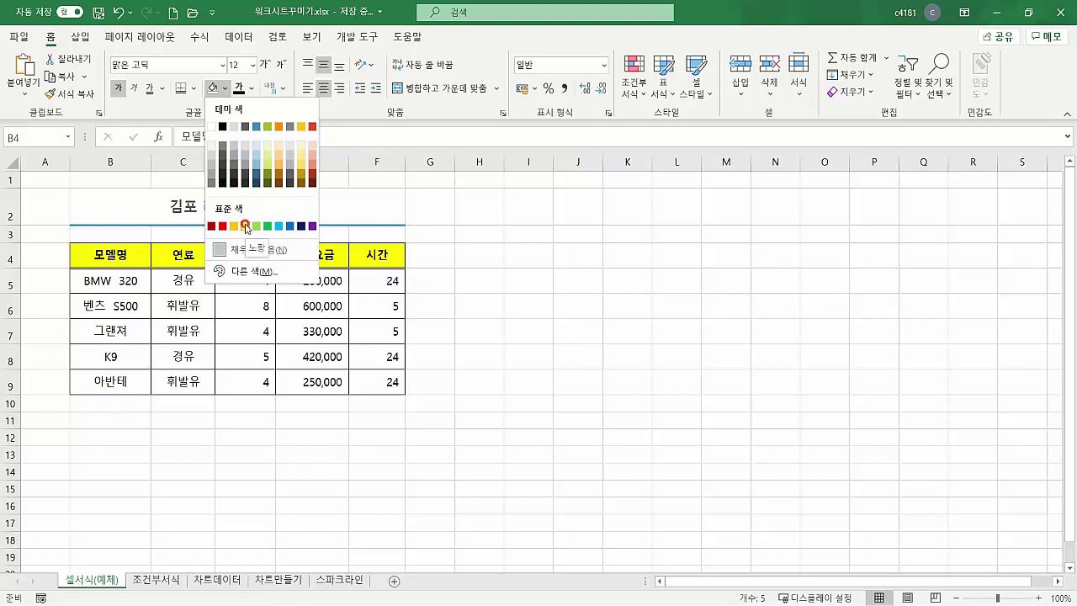
left_click(244, 485)
left_click(254, 421)
scroll(140, 393, "down", 2)
scroll(140, 393, "up", 2)
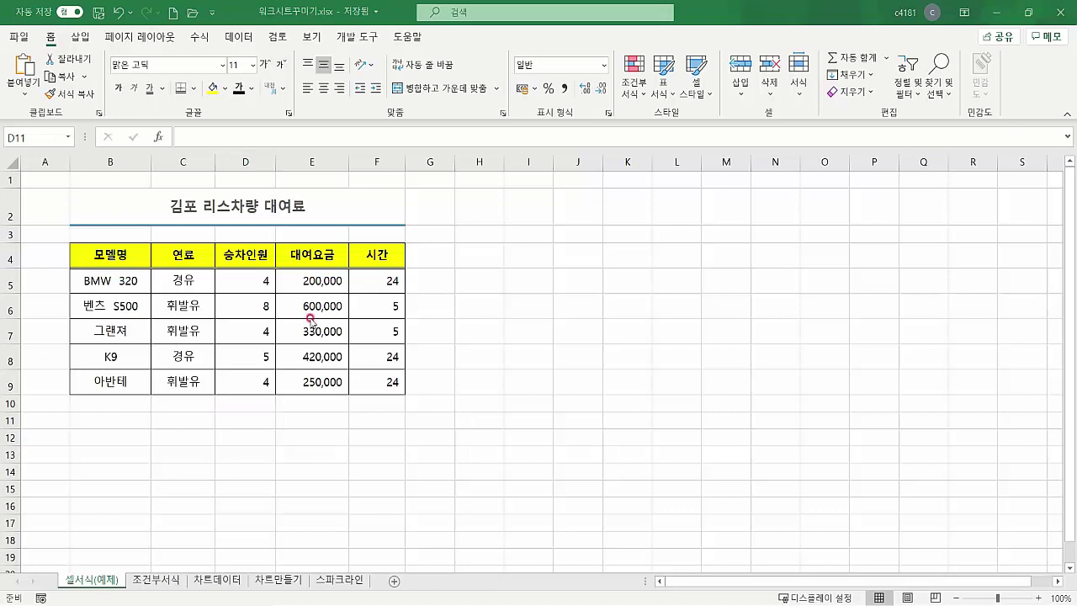
- Examine the data bars and highlighted cells in the 승차인원 and 대여요금 columns of the 조건부서식 sheet
left_click(155, 581)
left_click(156, 581)
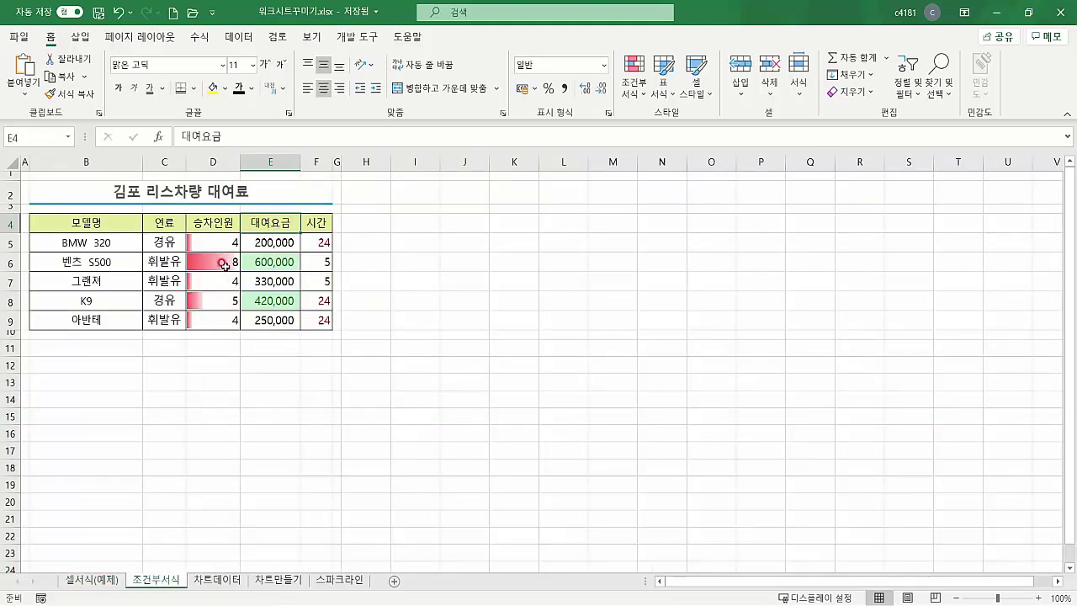
left_click_drag(220, 239, 222, 321)
left_click_drag(274, 244, 282, 335)
left_click(271, 335)
left_click(259, 401)
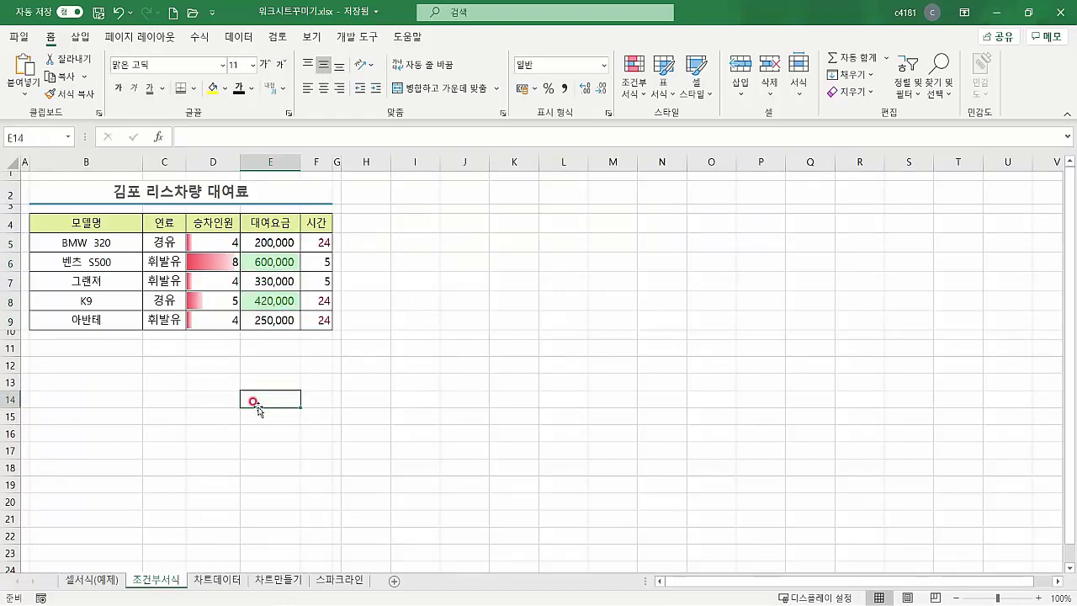
left_click(200, 239)
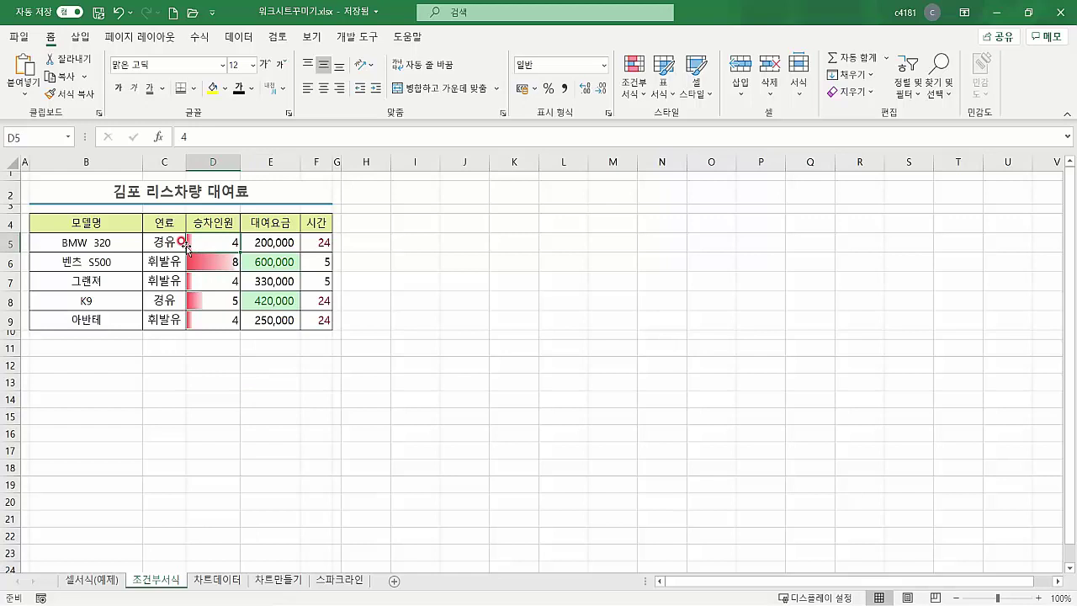
left_click_drag(268, 243, 280, 321)
left_click(277, 259)
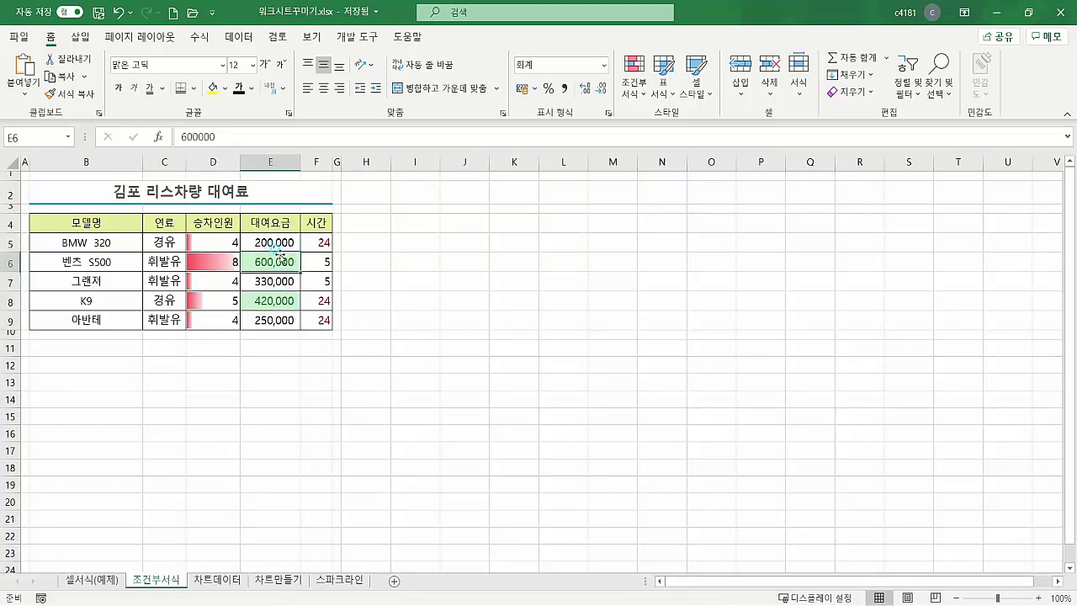
left_click(281, 313)
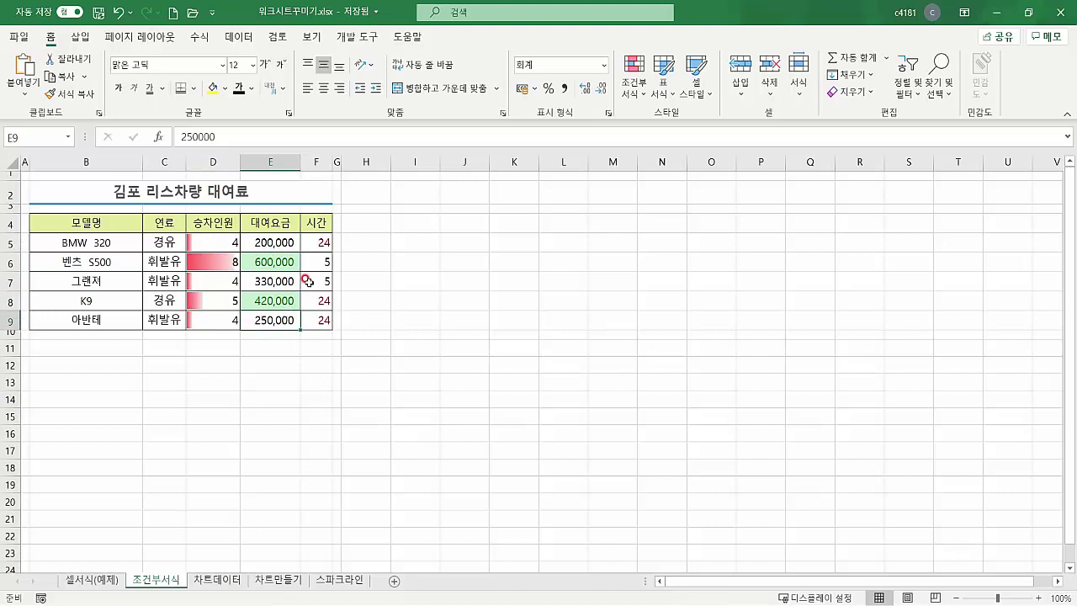
- Return to the 셀서식(예제) sheet and look over the 연료 column and the data rows B5:F9 as conditional formatting targets
left_click(112, 583)
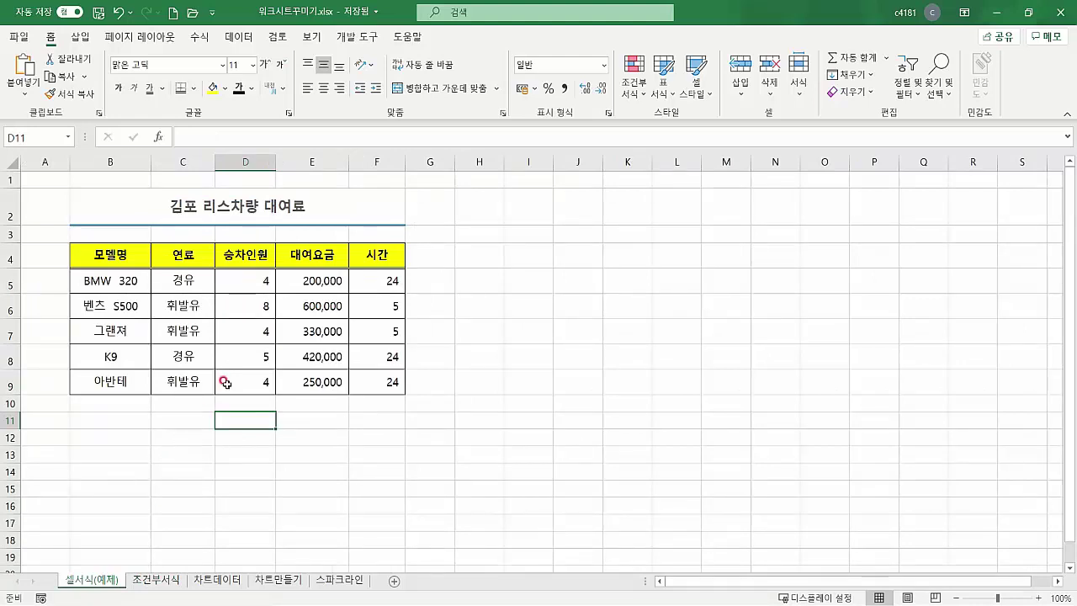
left_click(194, 279)
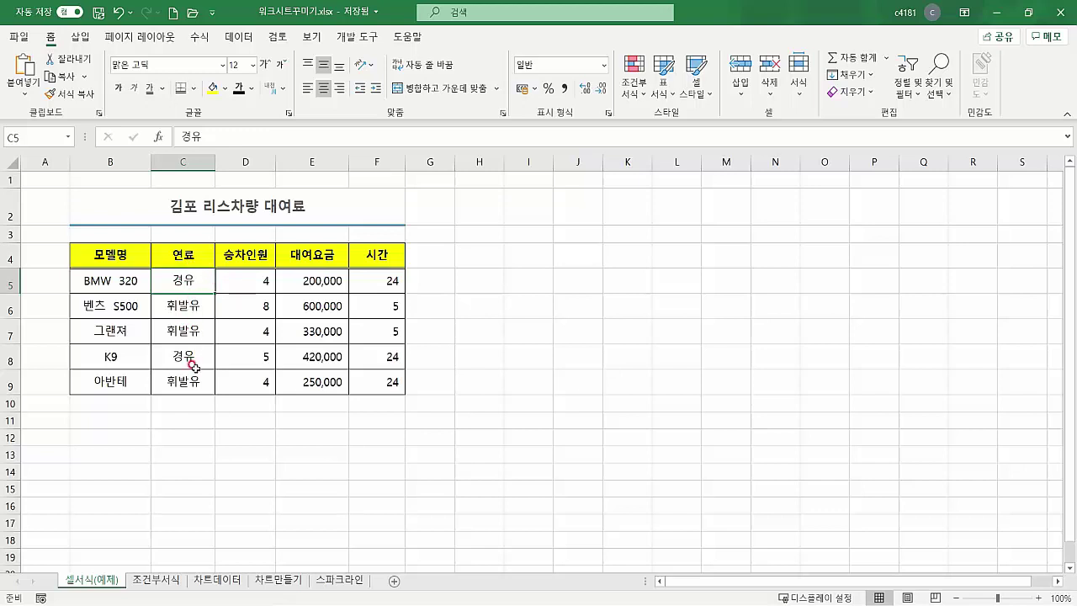
left_click_drag(190, 278, 187, 378)
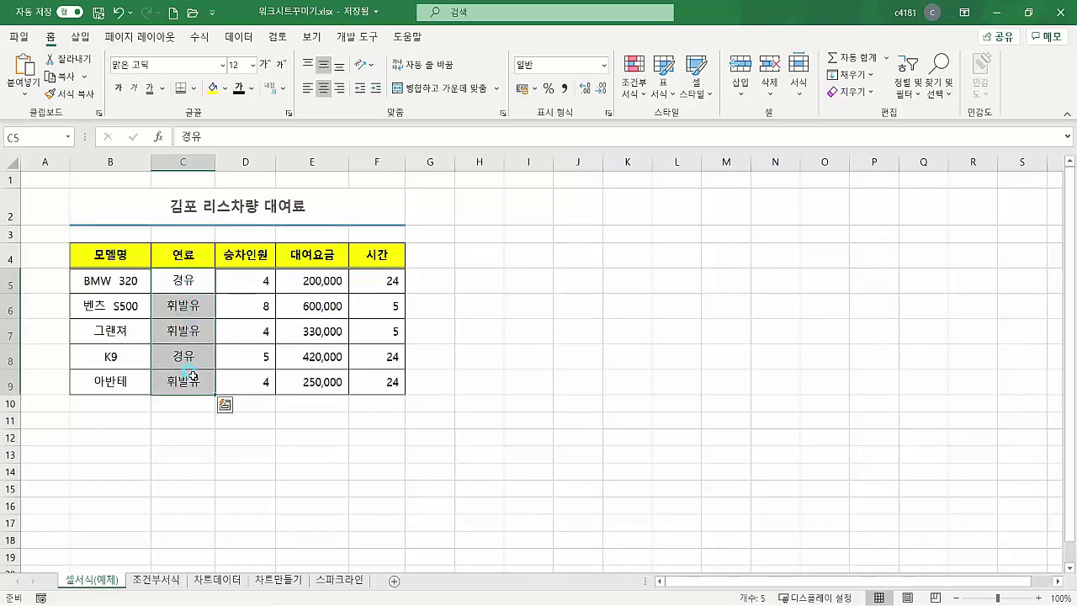
left_click(117, 284)
left_click_drag(186, 284, 202, 382)
left_click_drag(130, 283, 375, 384)
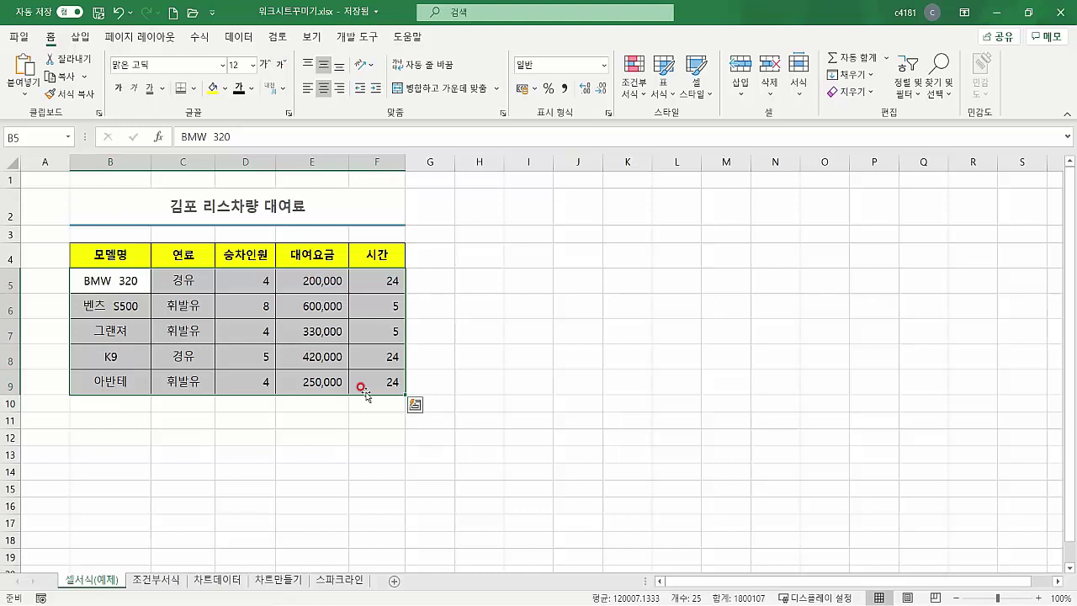
left_click(633, 95)
left_click(477, 380)
left_click(478, 381)
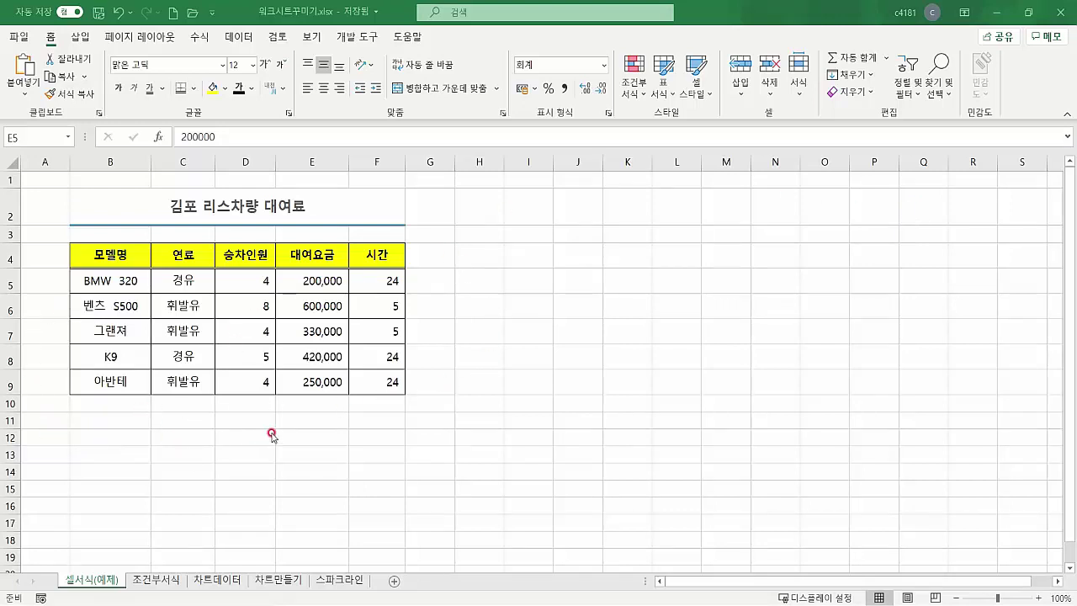
- Start a greater-than (보다 큼) conditional formatting rule for the 승차인원 values in D5:D9
left_click(251, 279)
left_click_drag(251, 278, 256, 402)
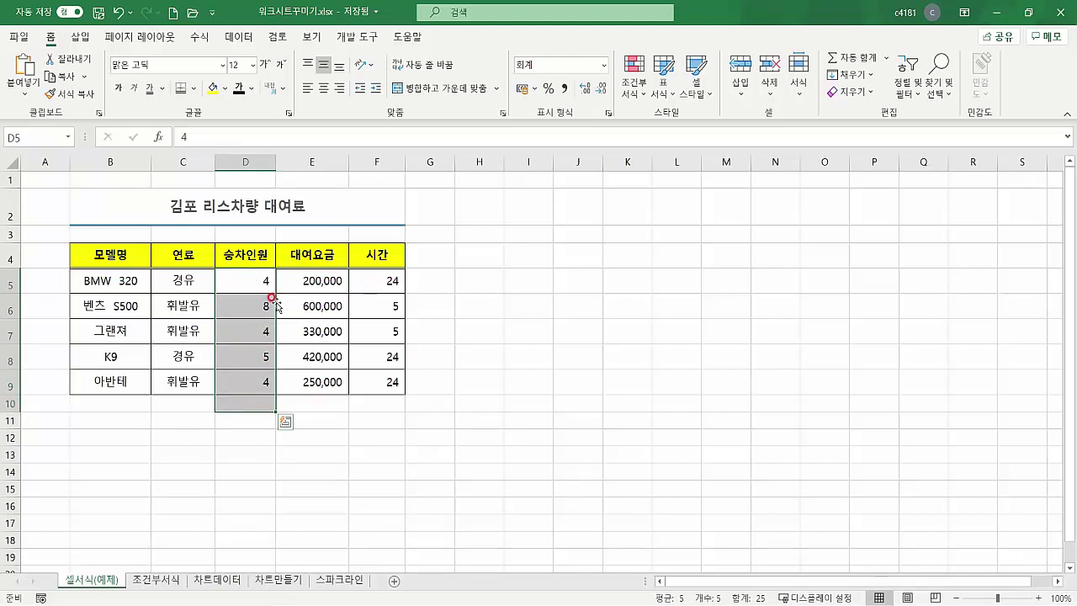
left_click_drag(245, 282, 253, 384)
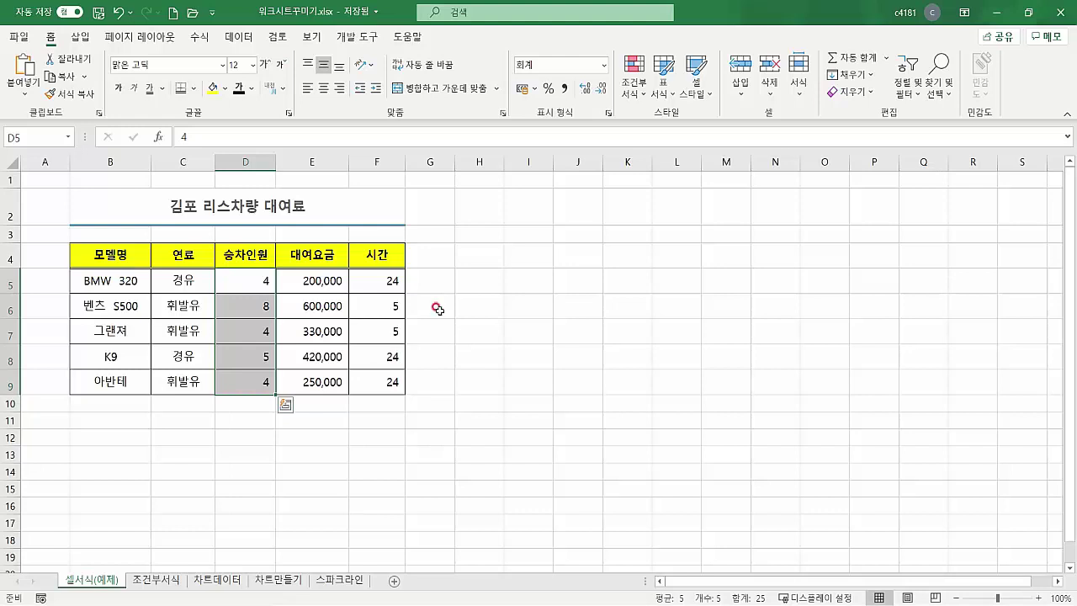
left_click(637, 96)
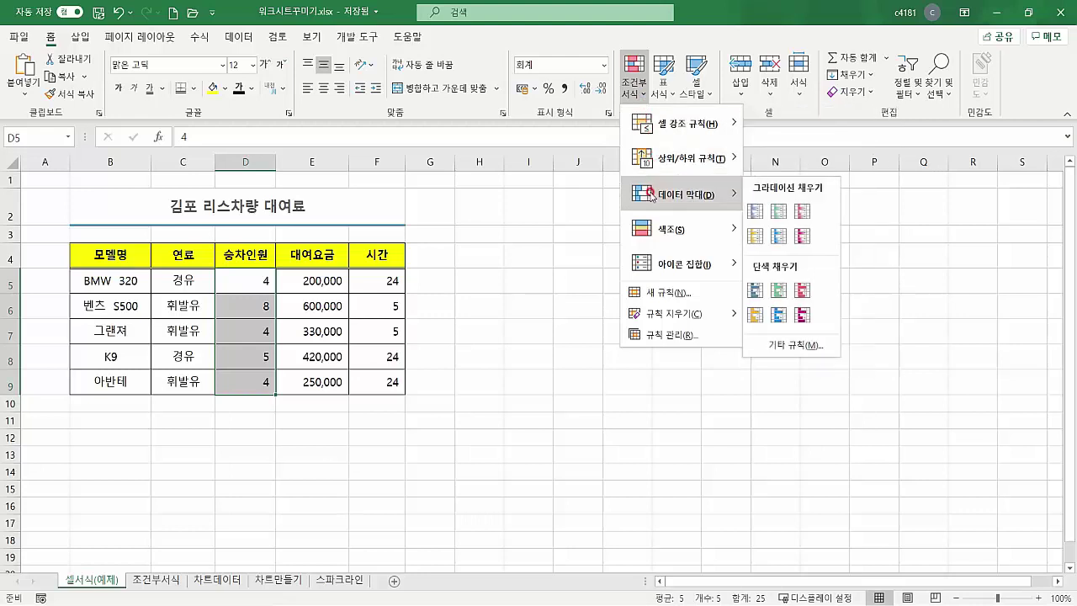
mouse_move(642, 261)
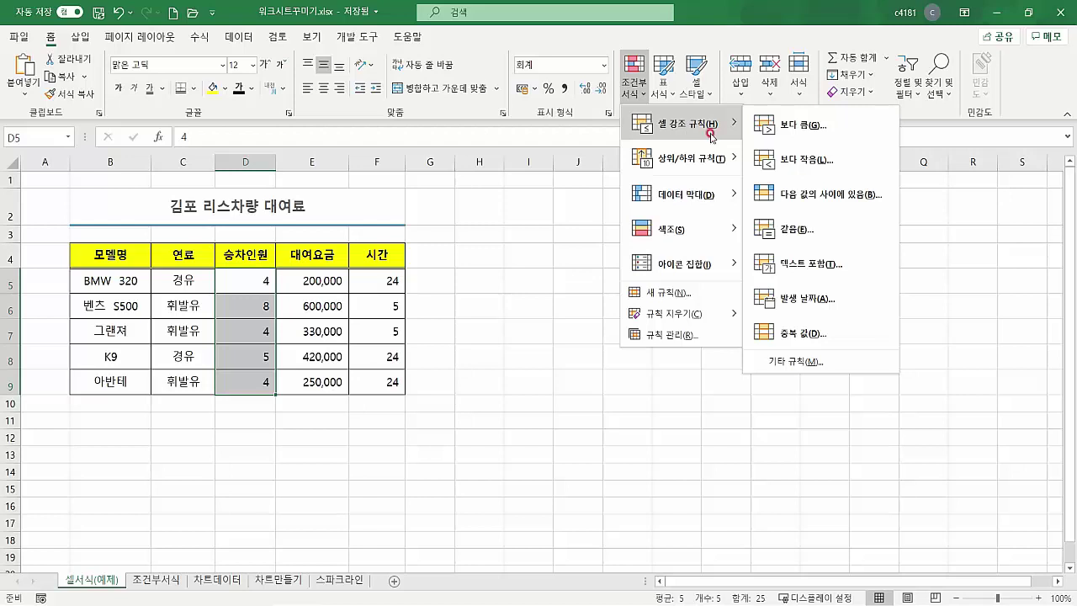
left_click(789, 127)
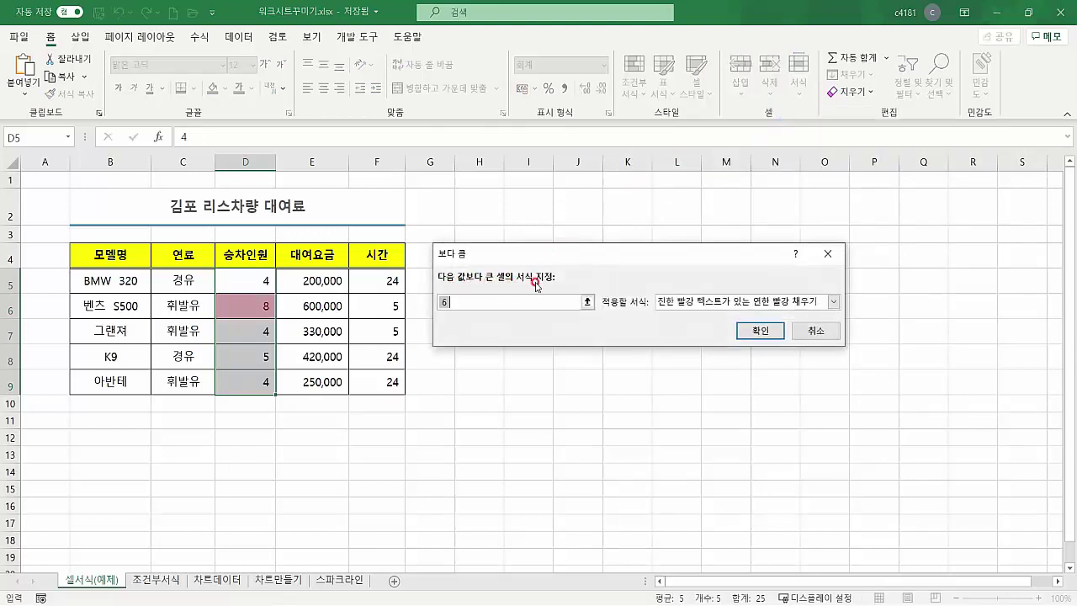
- Choose the format 진한 노랑 텍스트가 있는 노랑 채우기 for the greater-than rule with threshold 6
left_click(445, 299)
left_click(690, 302)
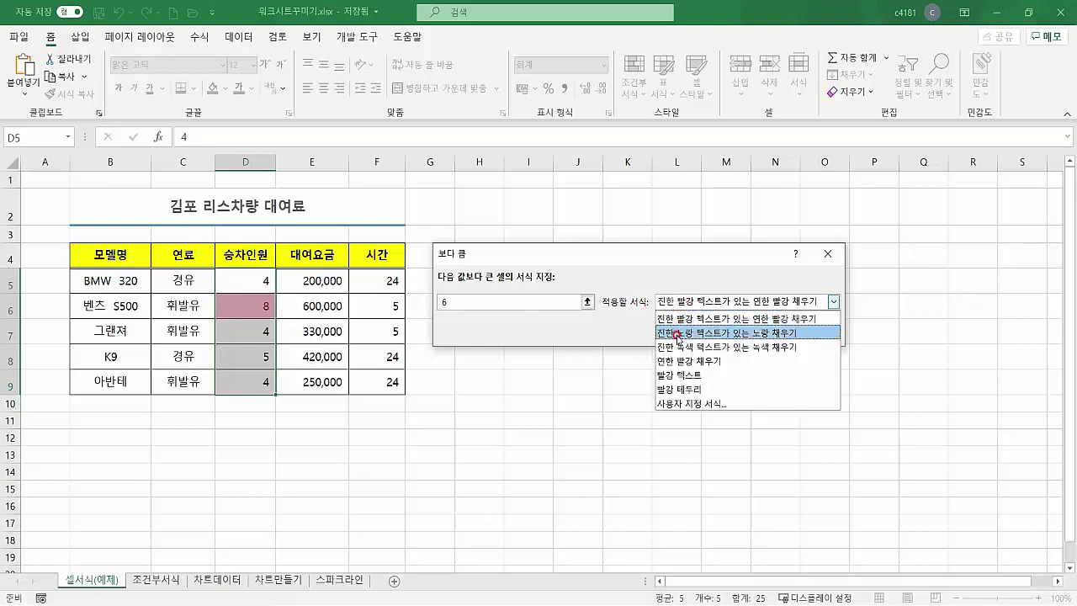
left_click(677, 333)
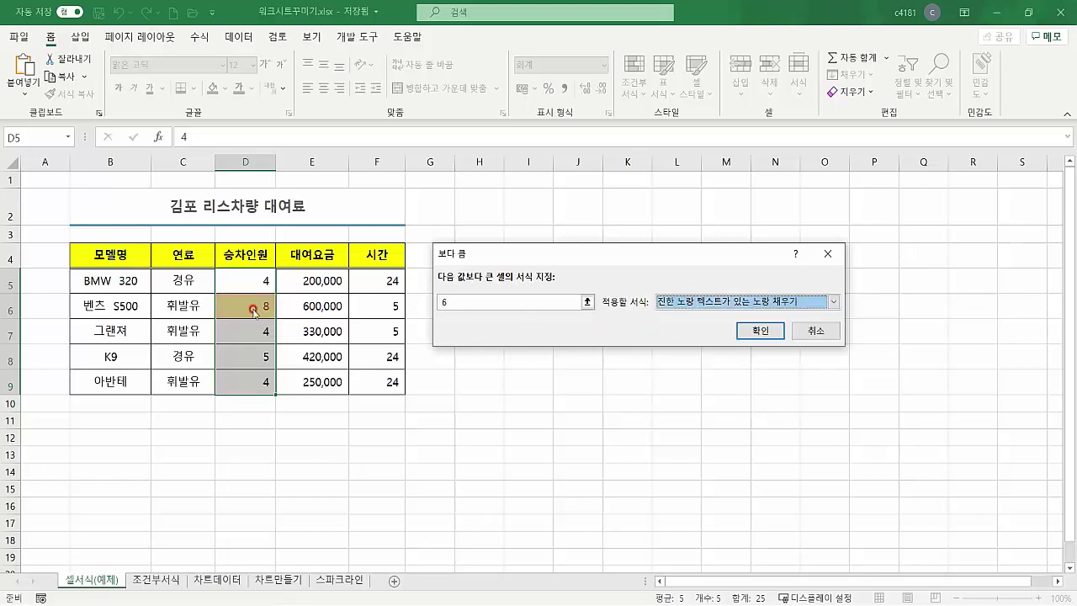
left_click(678, 302)
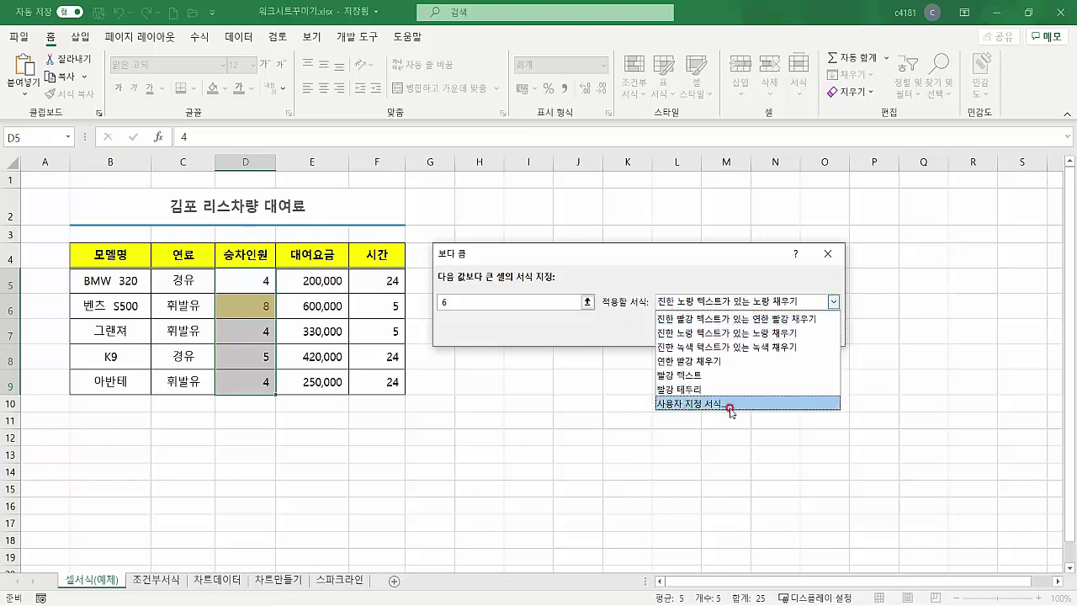
left_click(605, 284)
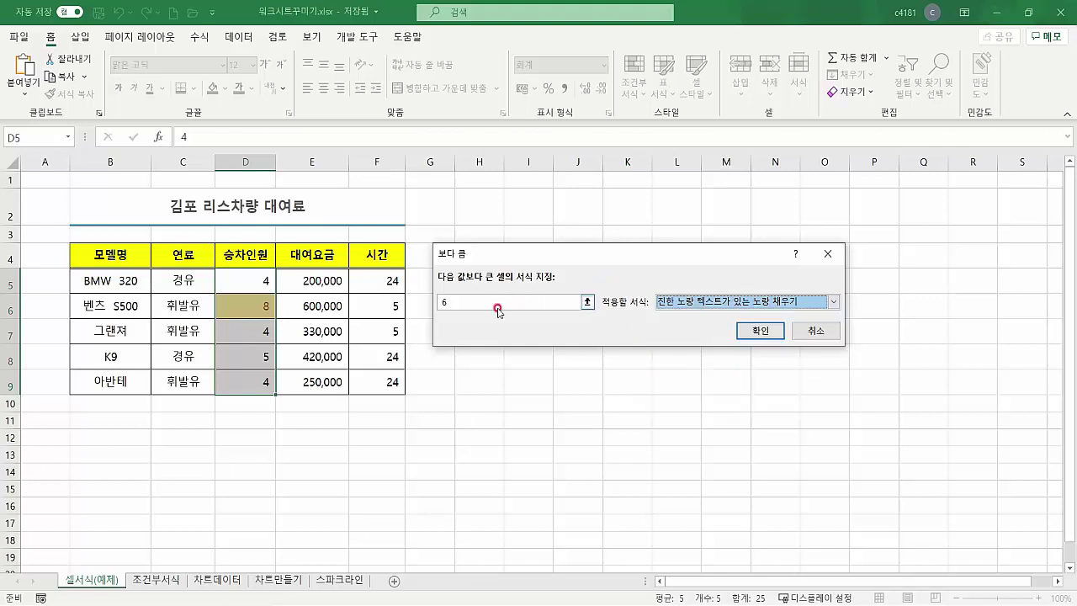
- Set the greater-than rule's threshold to 4 and its format to 빨강 텍스트
left_click_drag(438, 301, 528, 292)
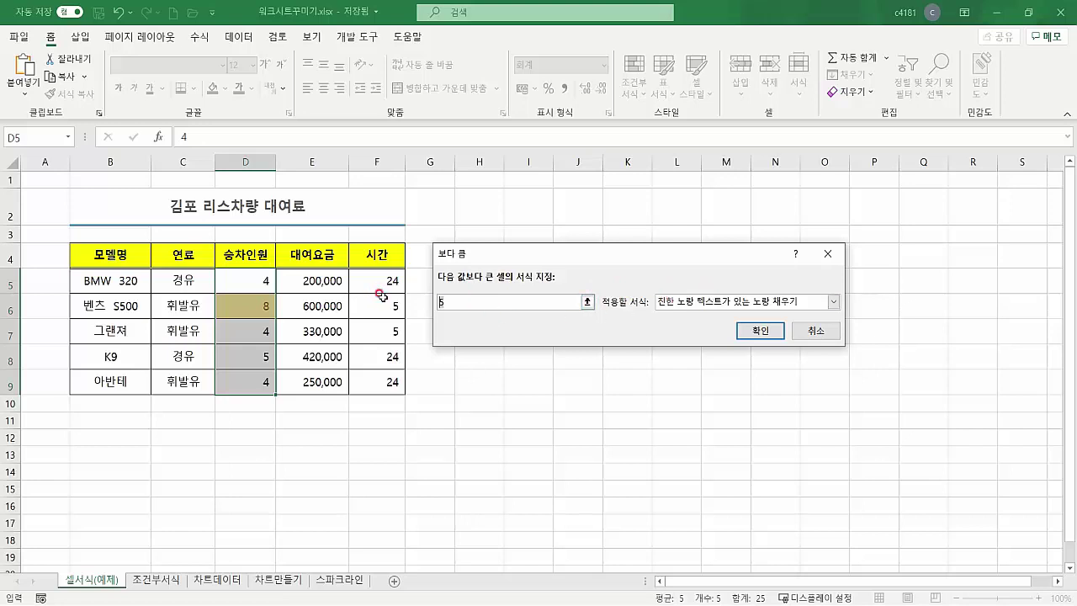
type("4")
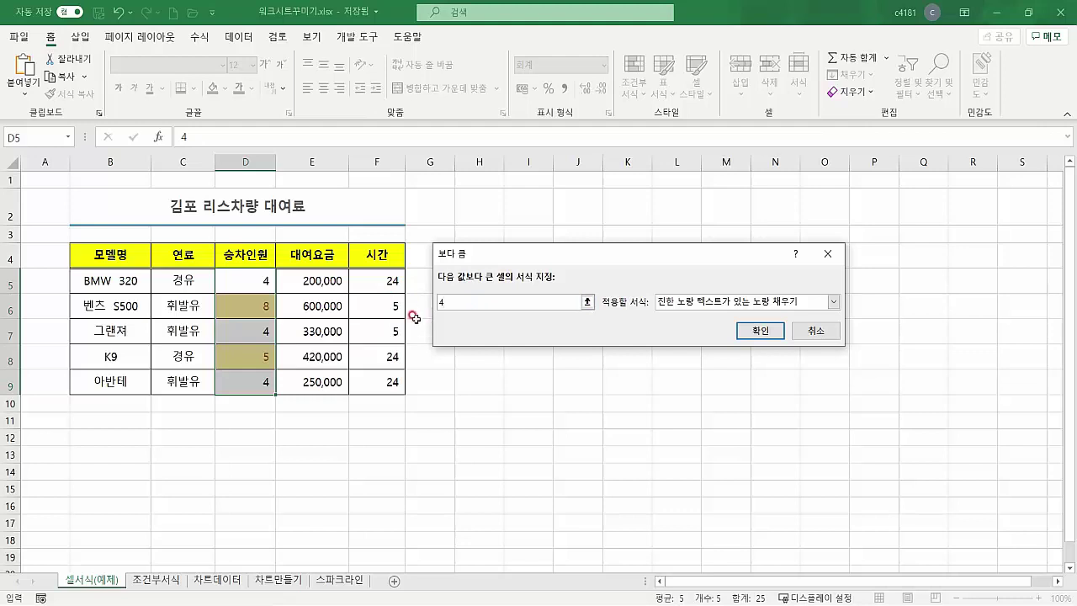
left_click(693, 304)
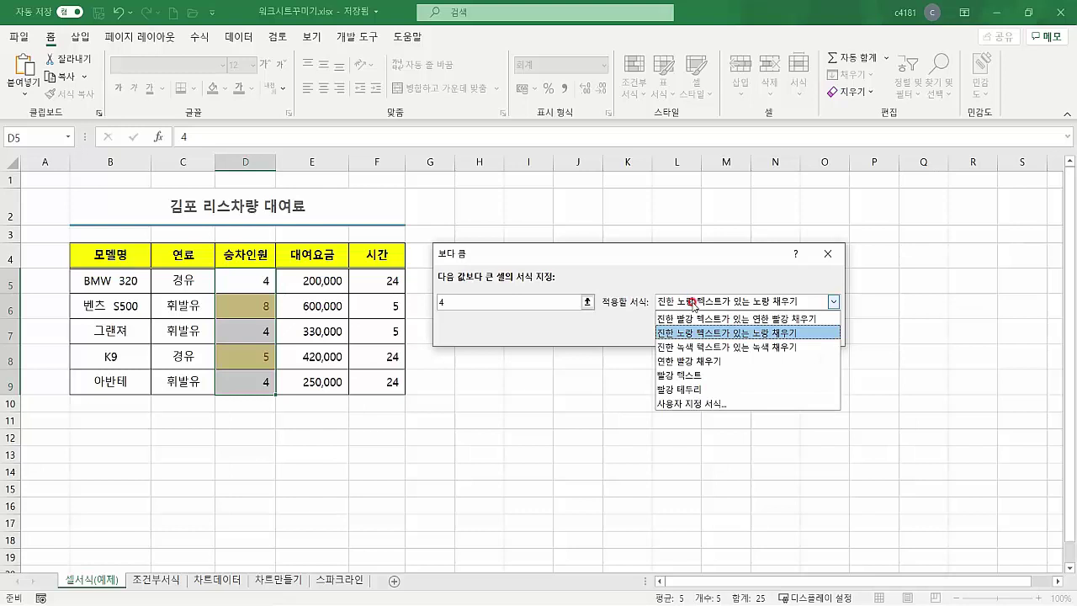
left_click(680, 375)
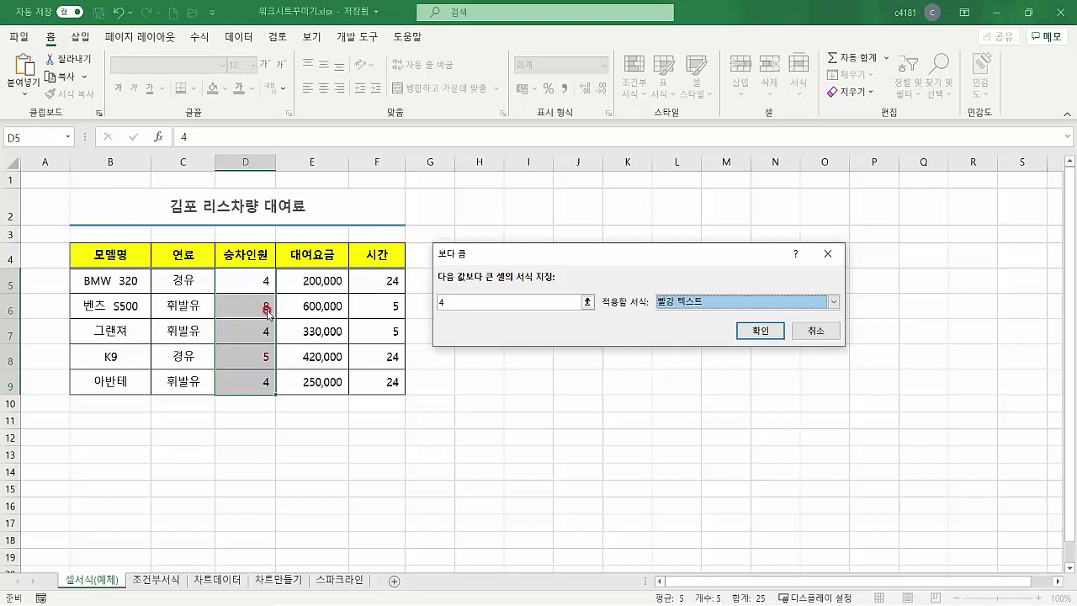
- Give the greater-than rule a custom format with bold (굵게) blue text and apply it to the 승차인원 values
left_click(676, 305)
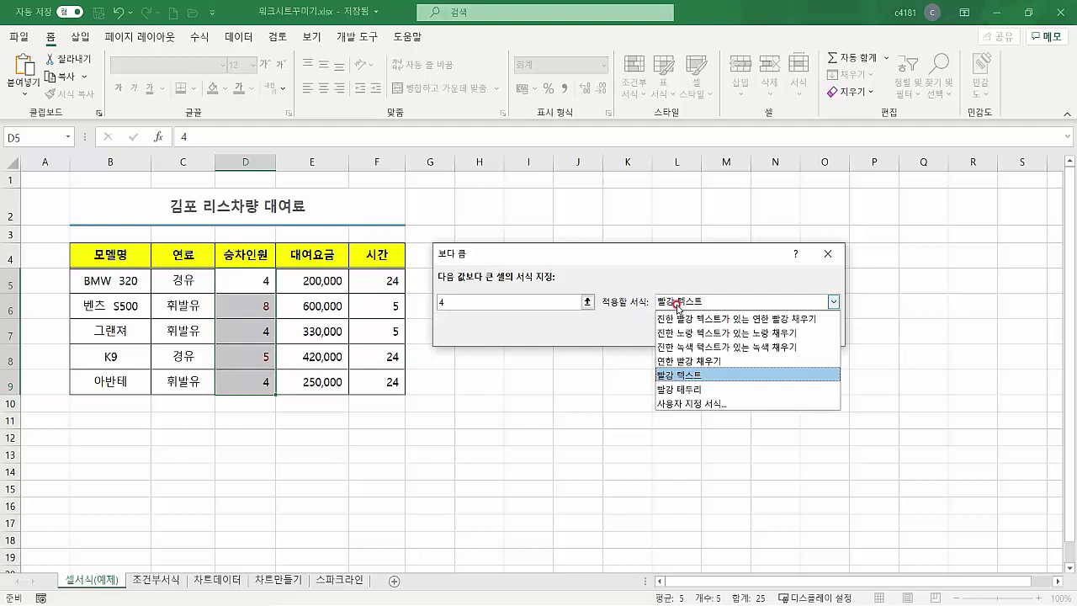
left_click(682, 405)
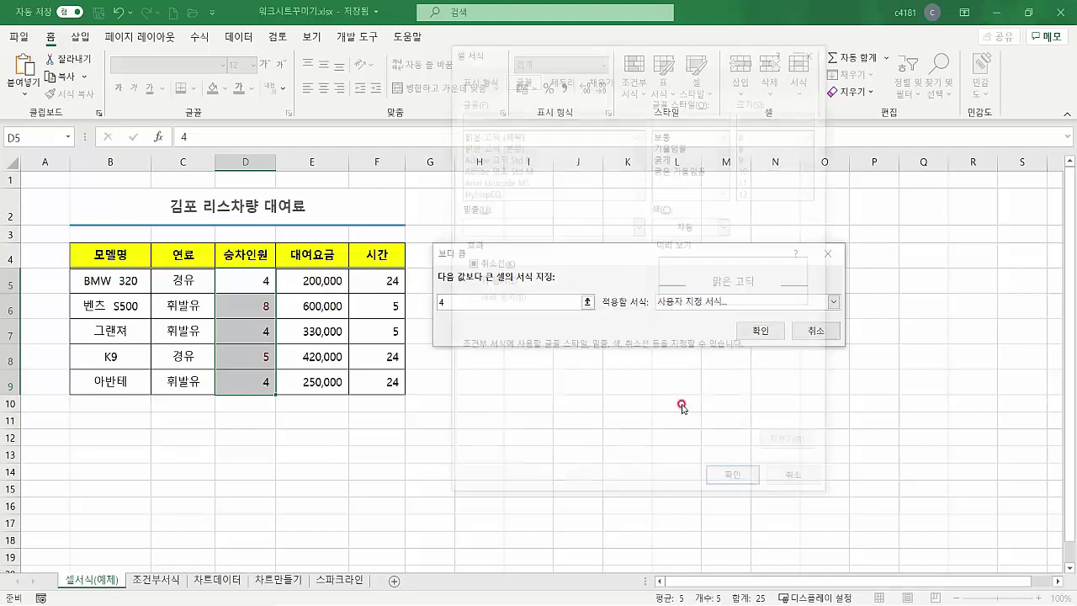
left_click(665, 156)
left_click(684, 225)
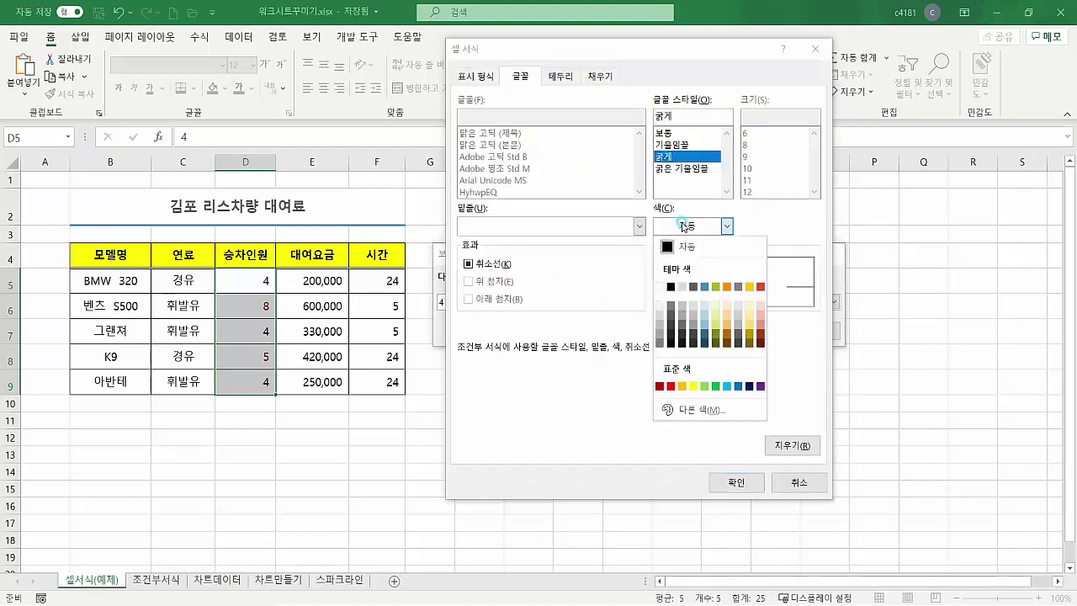
left_click(738, 386)
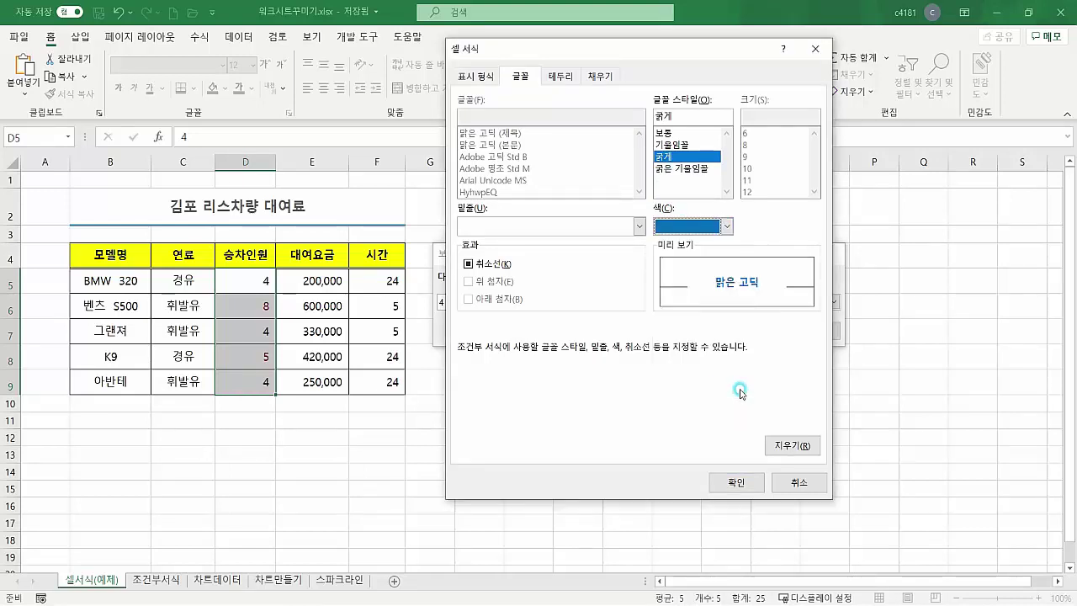
left_click(737, 482)
left_click(739, 333)
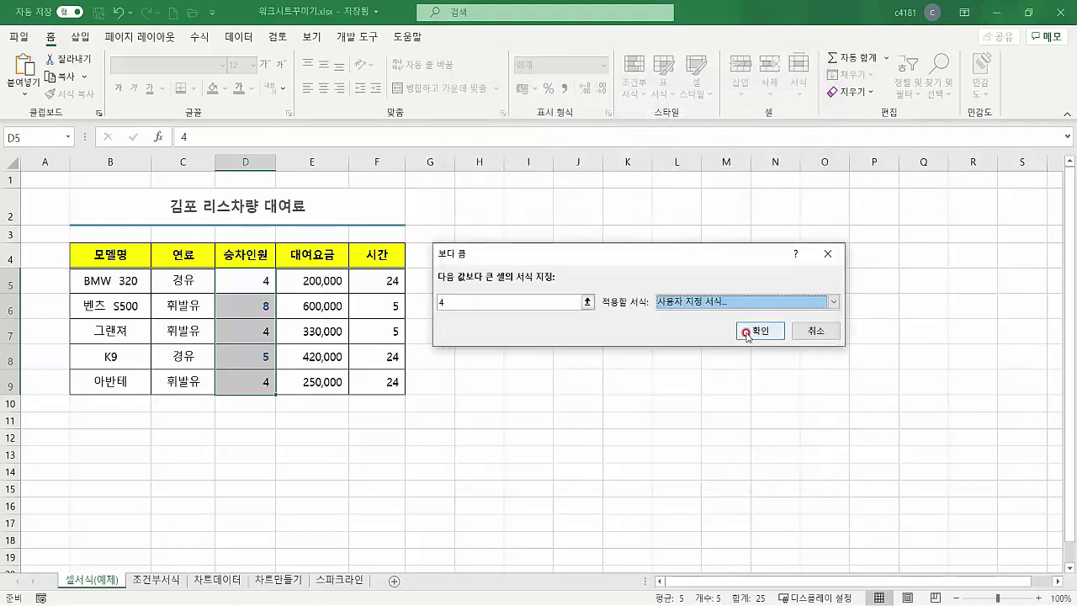
left_click(358, 425)
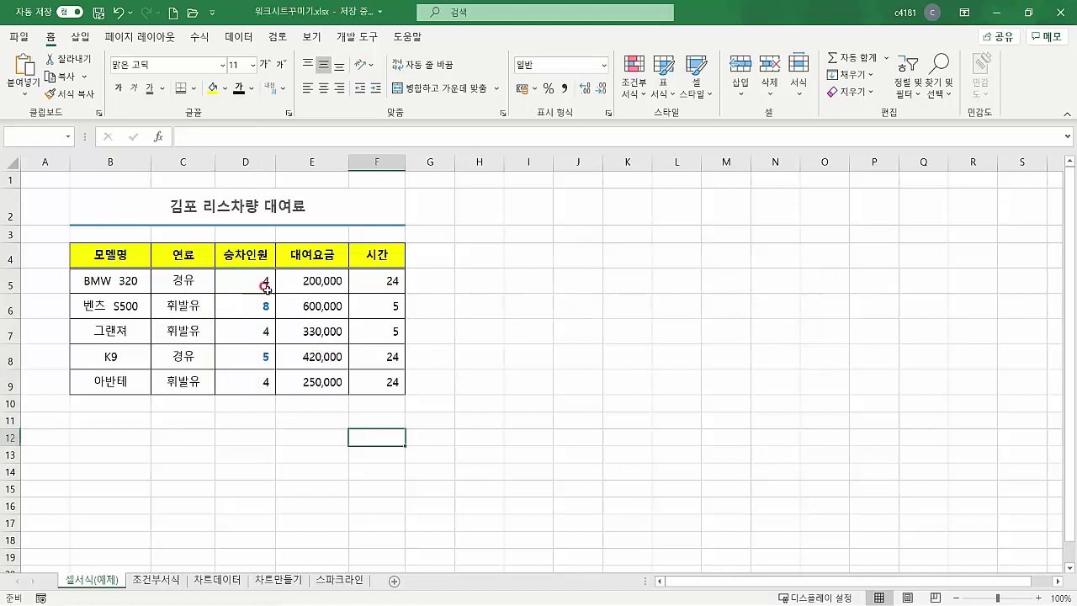
- Clear the conditional formatting rules from the 승차인원 values in D5:D9
left_click_drag(261, 285, 265, 380)
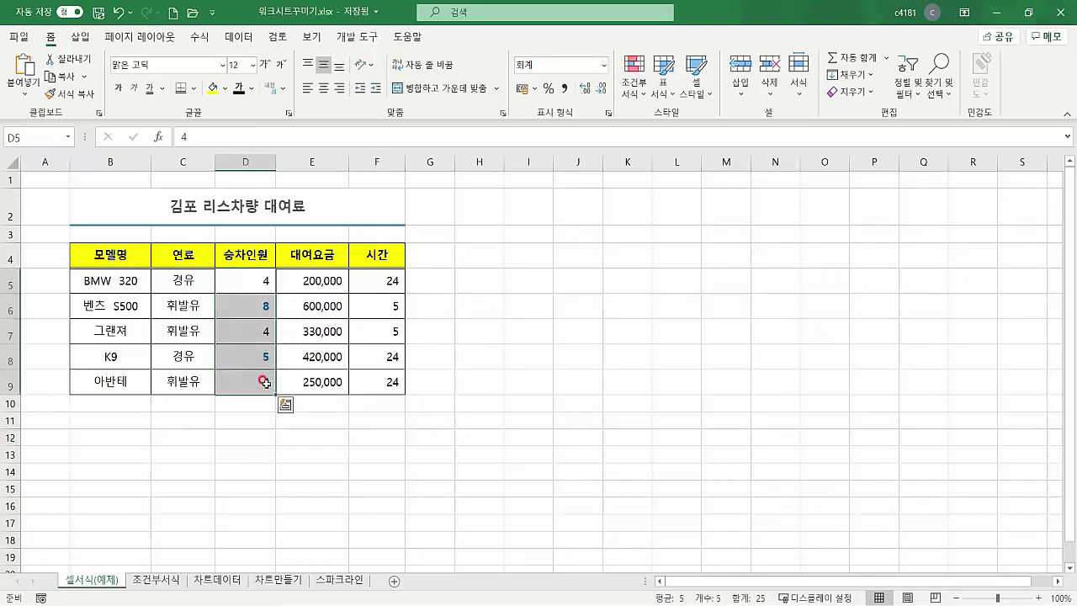
left_click(255, 315)
left_click(254, 370)
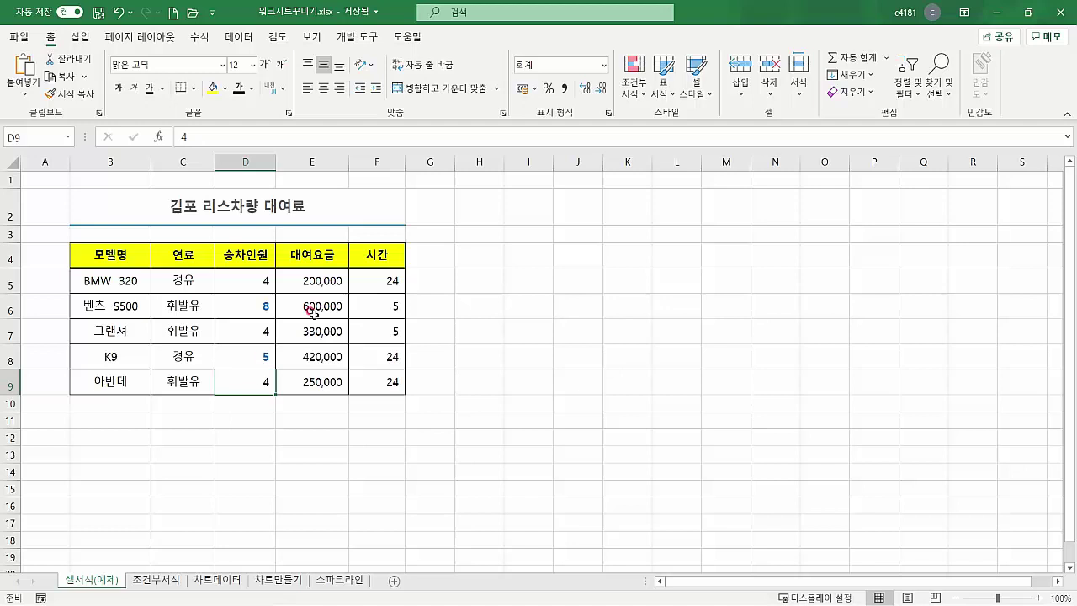
left_click_drag(250, 282, 257, 382)
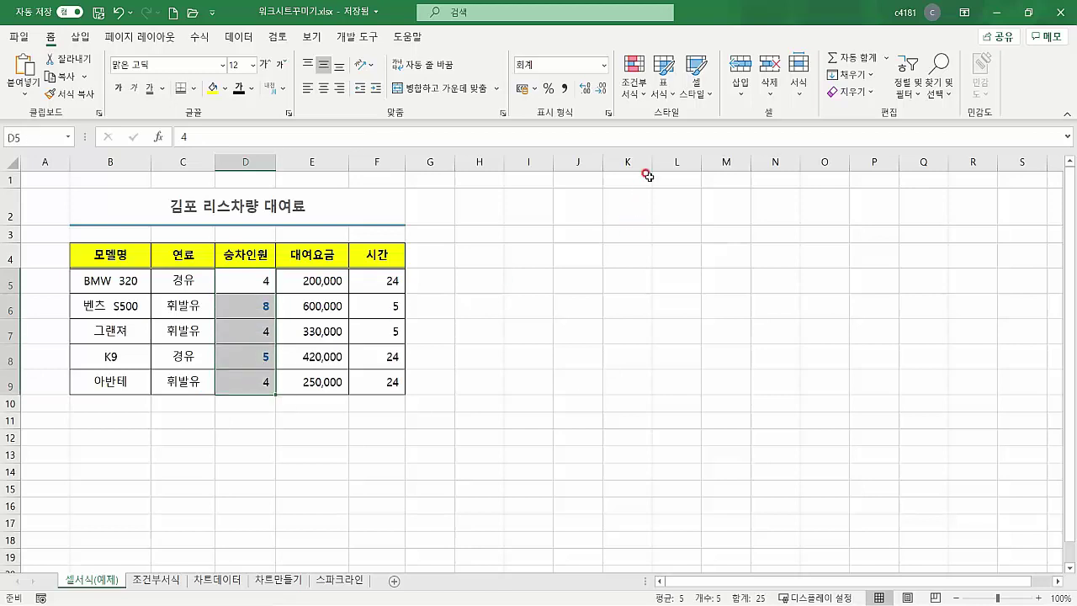
left_click(639, 100)
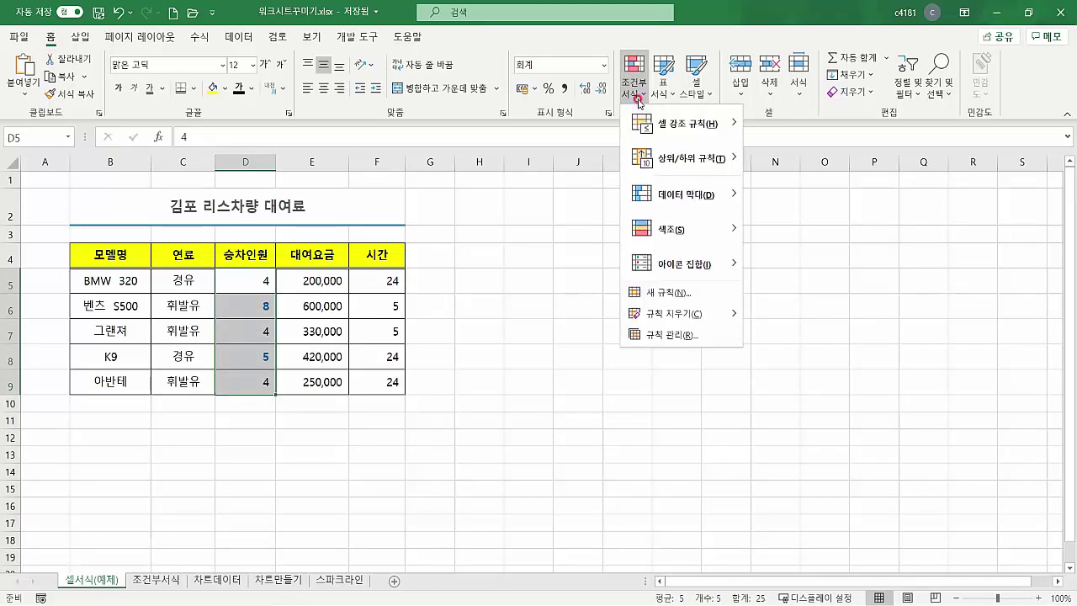
left_click(717, 312)
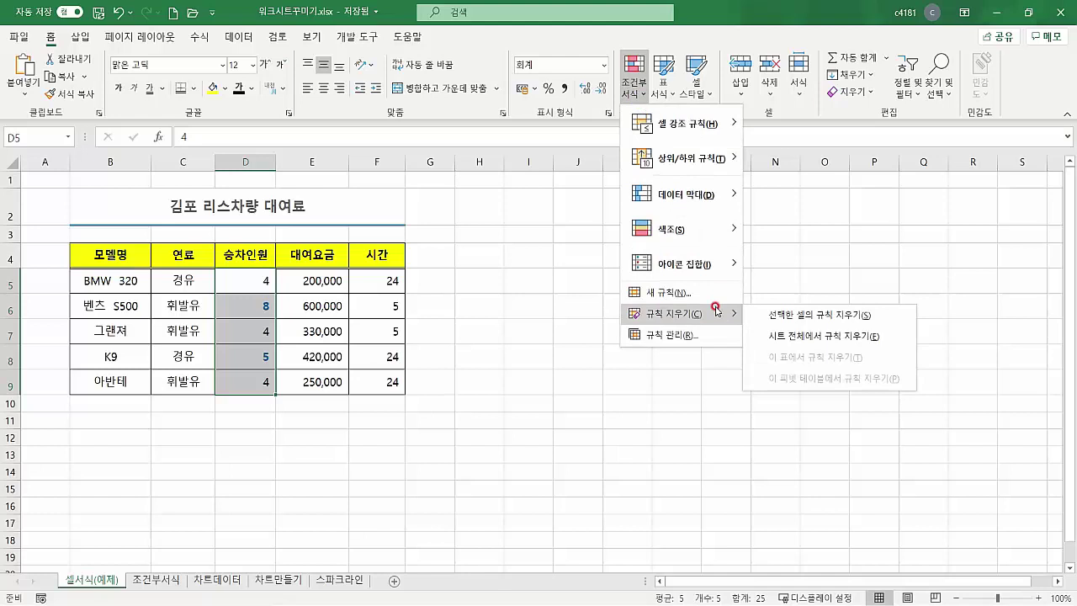
left_click(792, 316)
left_click(505, 468)
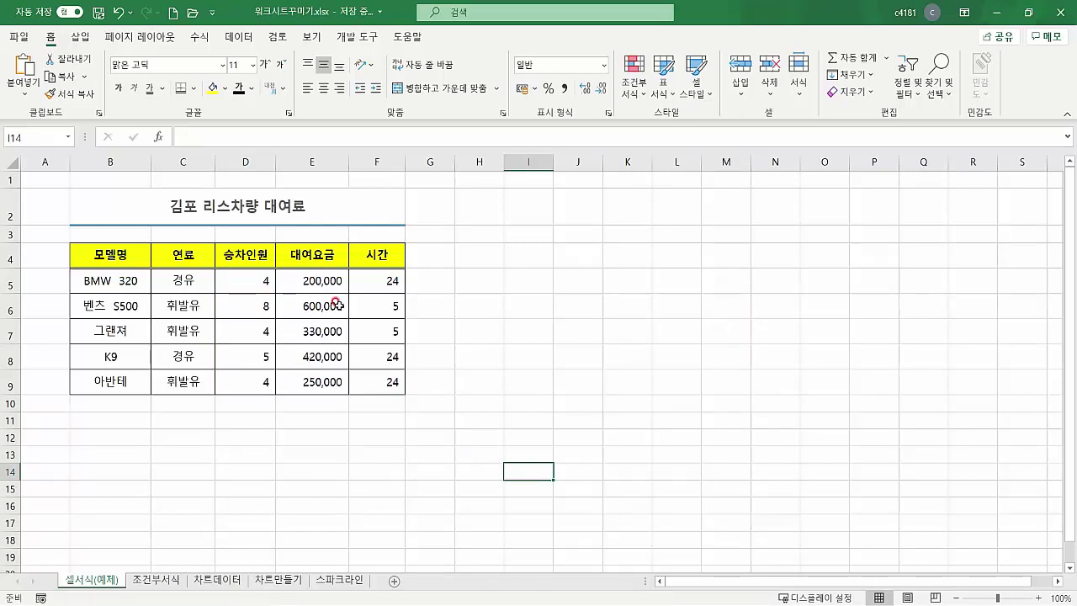
- Start a between (다음 값의 사이에 있음) rule for E5:E9 from 300,000 to 500,000 with the format 진한 녹색 텍스트가 있는 녹색 채우기
left_click(301, 280)
left_click_drag(301, 280, 335, 380)
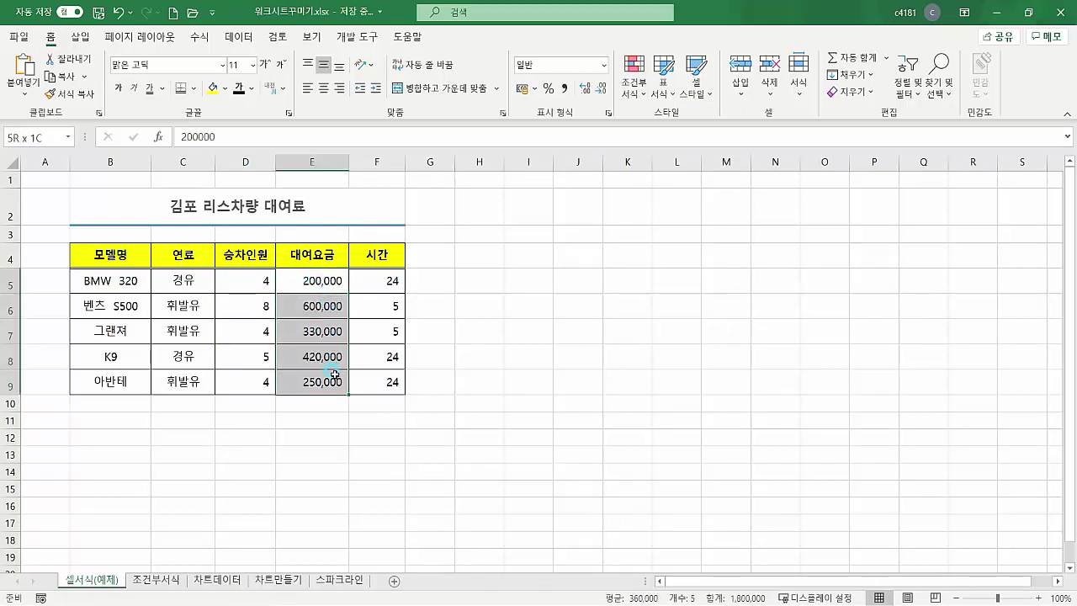
left_click(636, 99)
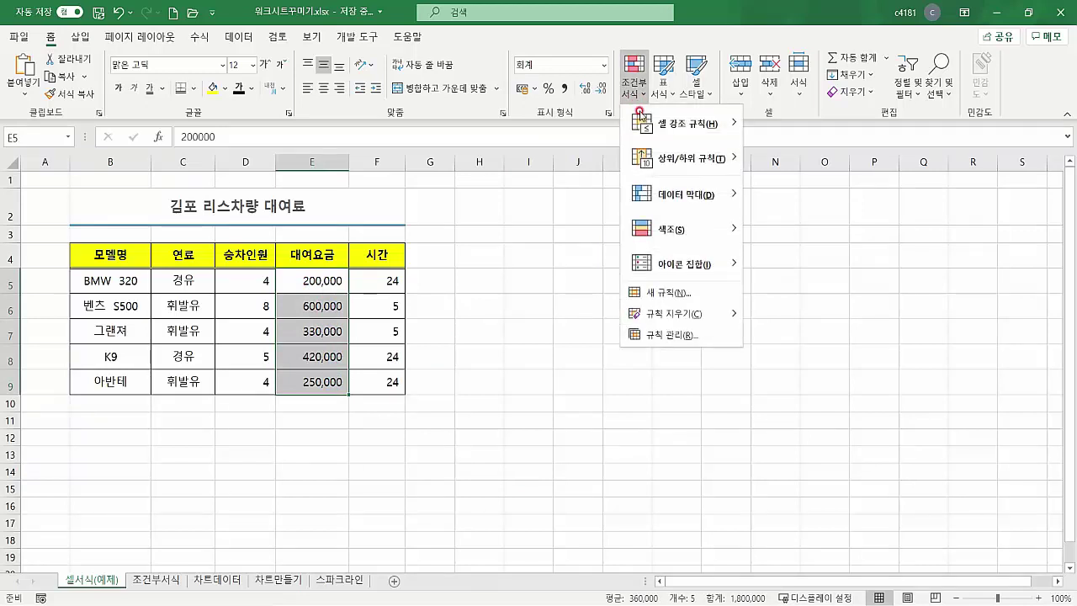
left_click(642, 118)
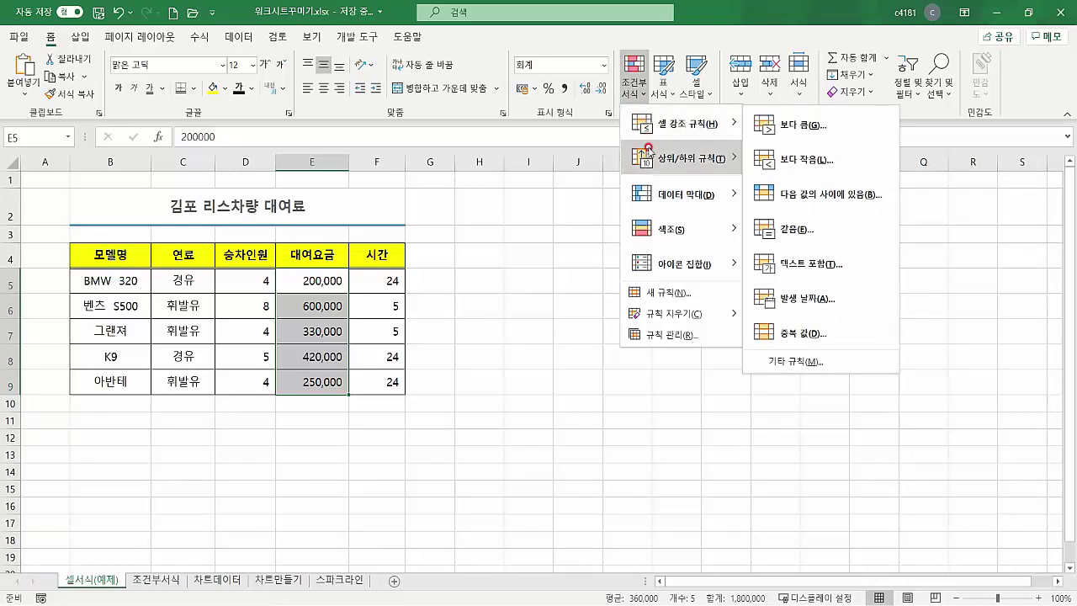
left_click(655, 125)
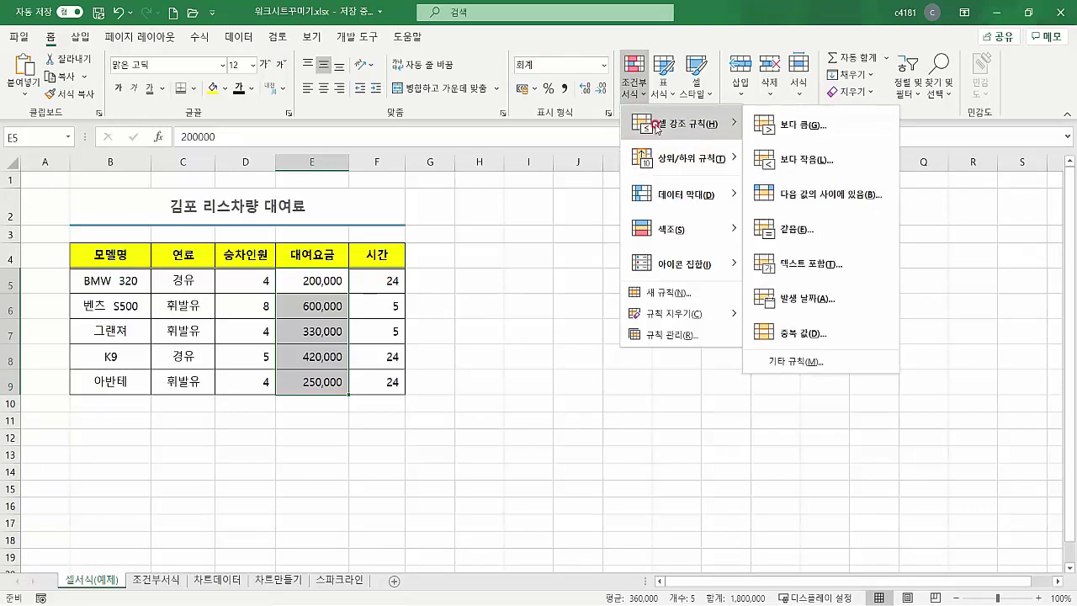
left_click(800, 203)
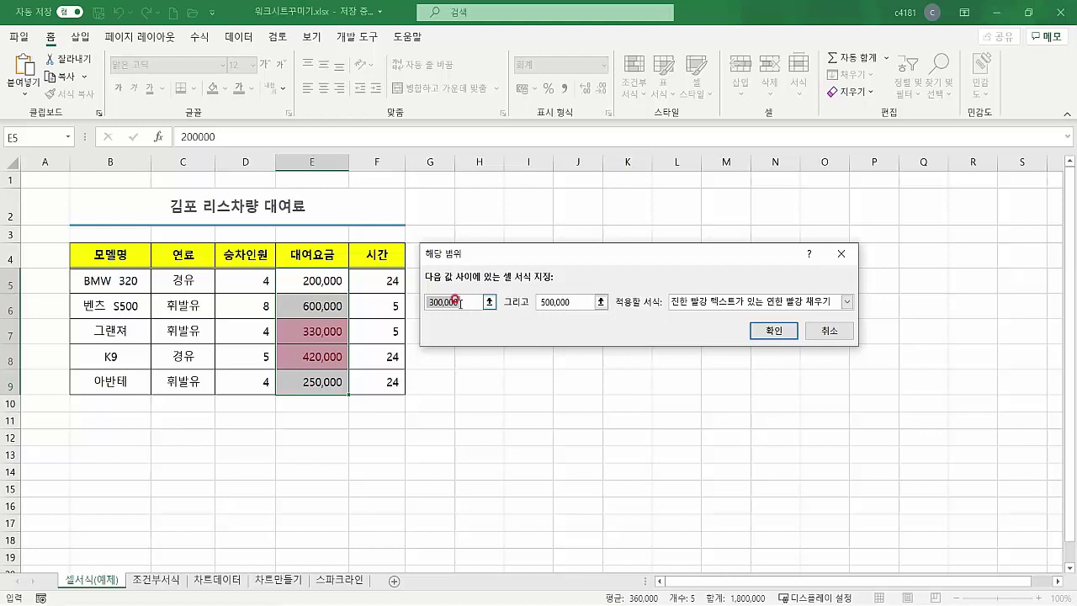
left_click(570, 301)
left_click(697, 308)
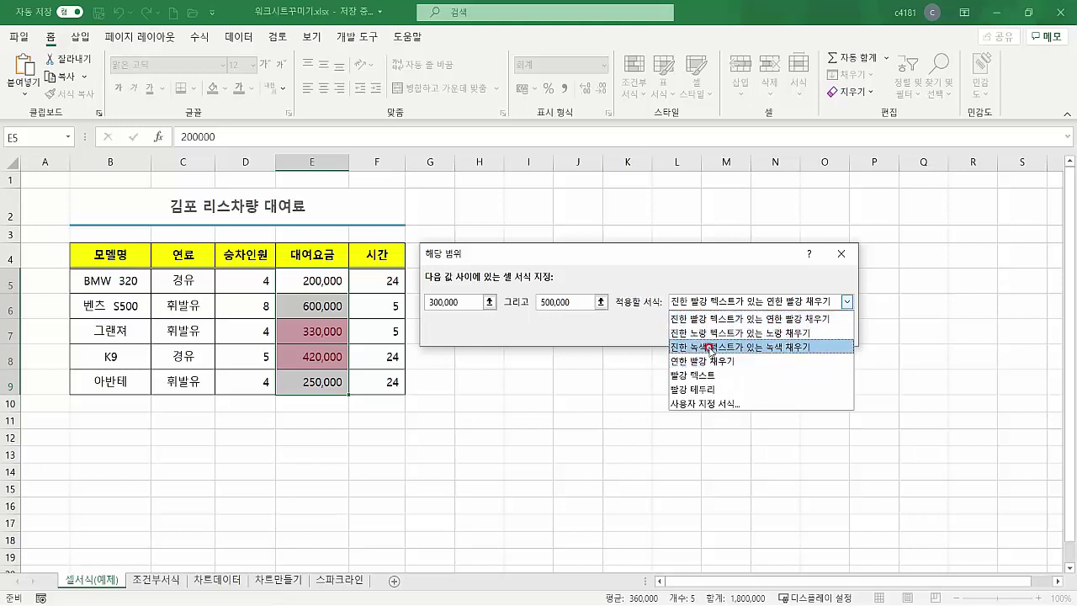
left_click(695, 348)
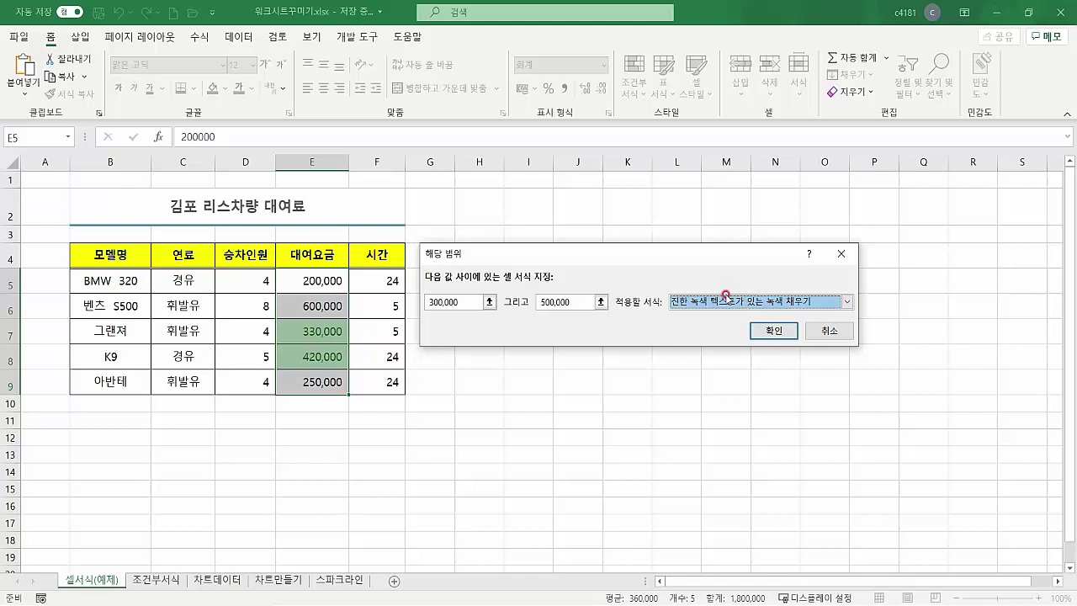
- Give the between rule a custom format with red fill and white text, and apply it to the 대여요금 values
left_click(725, 299)
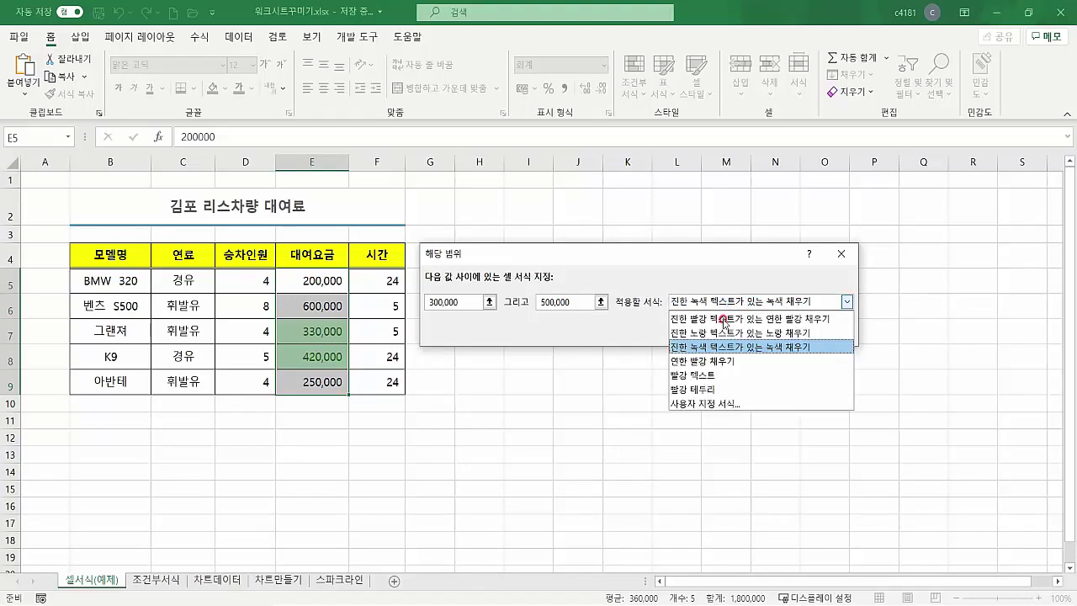
left_click(710, 405)
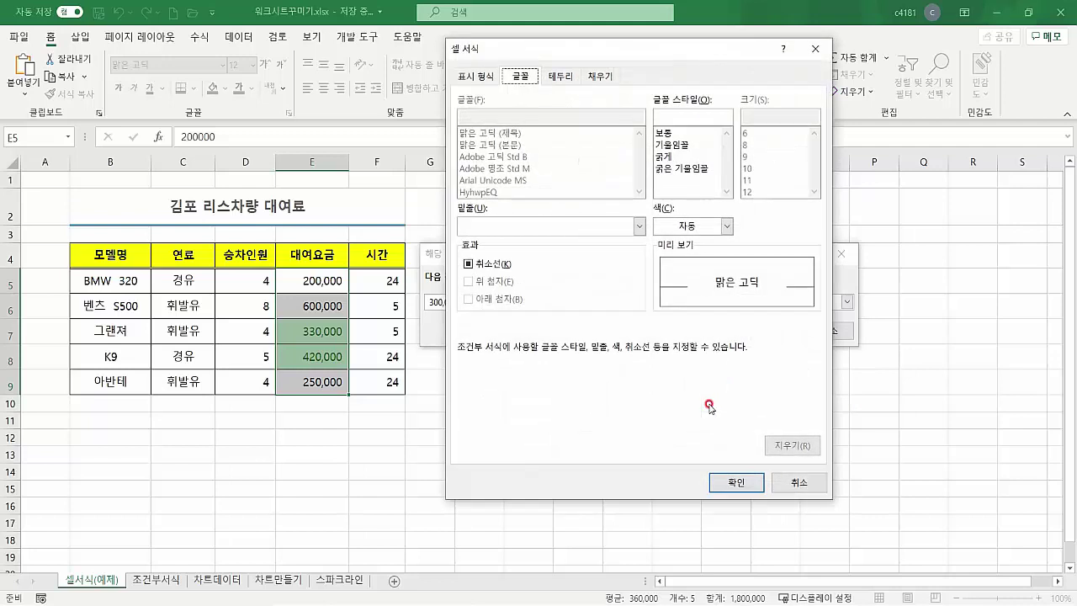
left_click(608, 78)
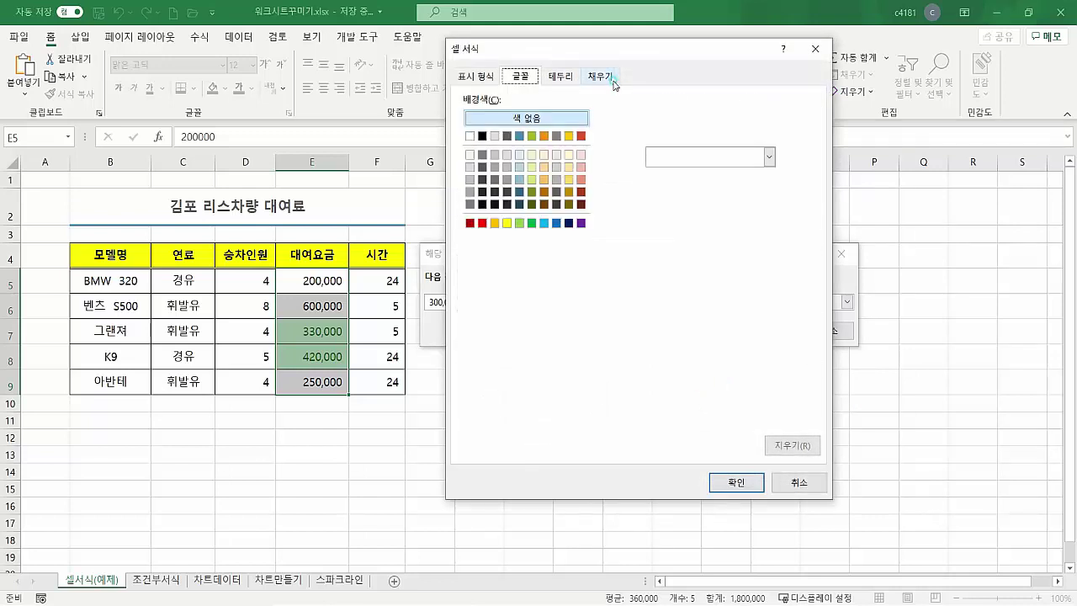
left_click(486, 224)
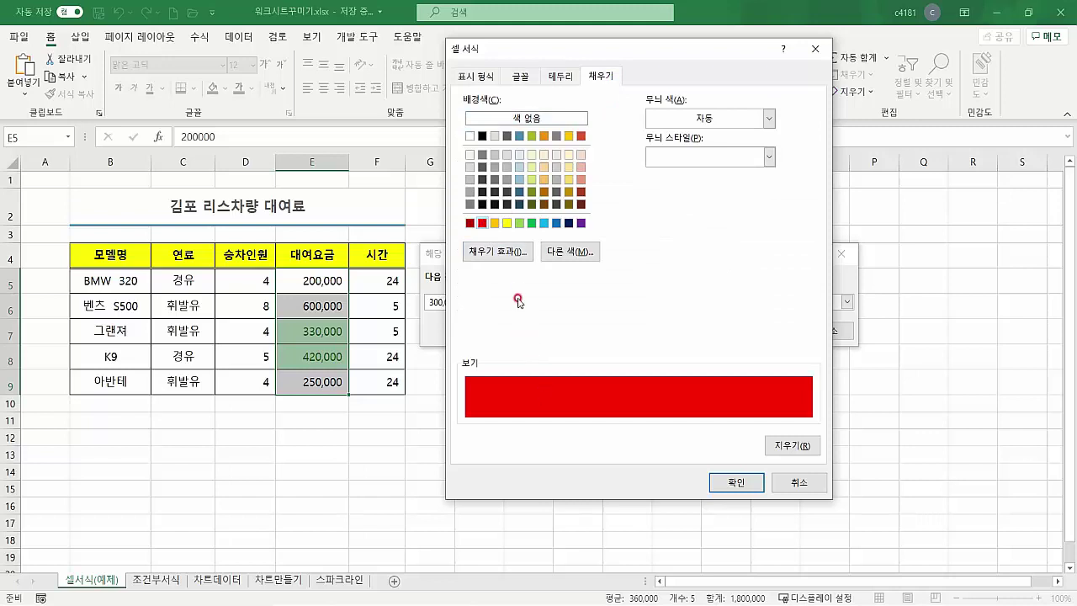
left_click(559, 77)
left_click(528, 76)
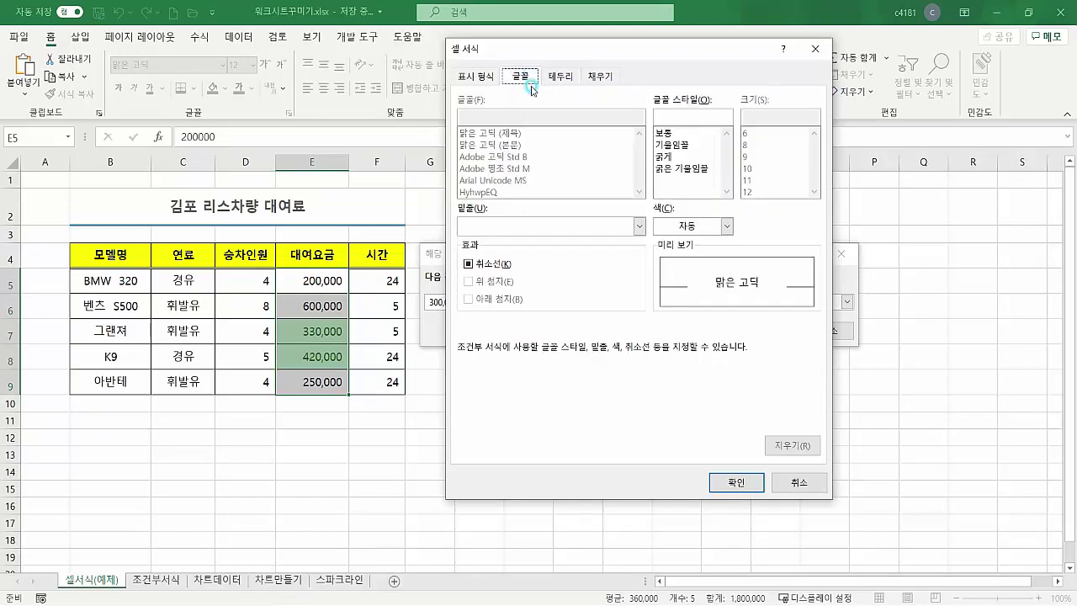
left_click(662, 227)
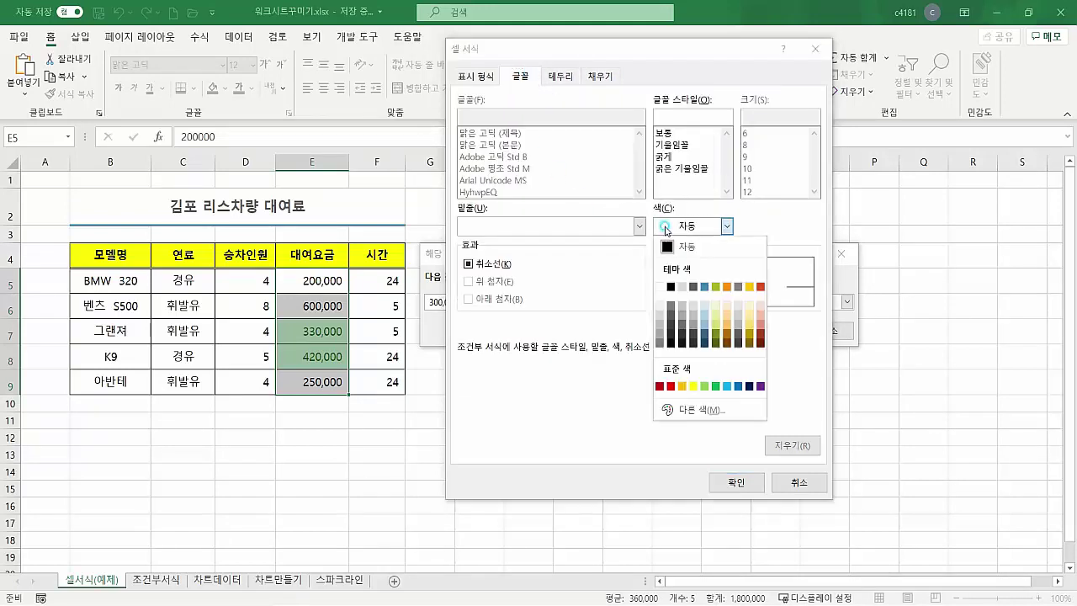
left_click(659, 286)
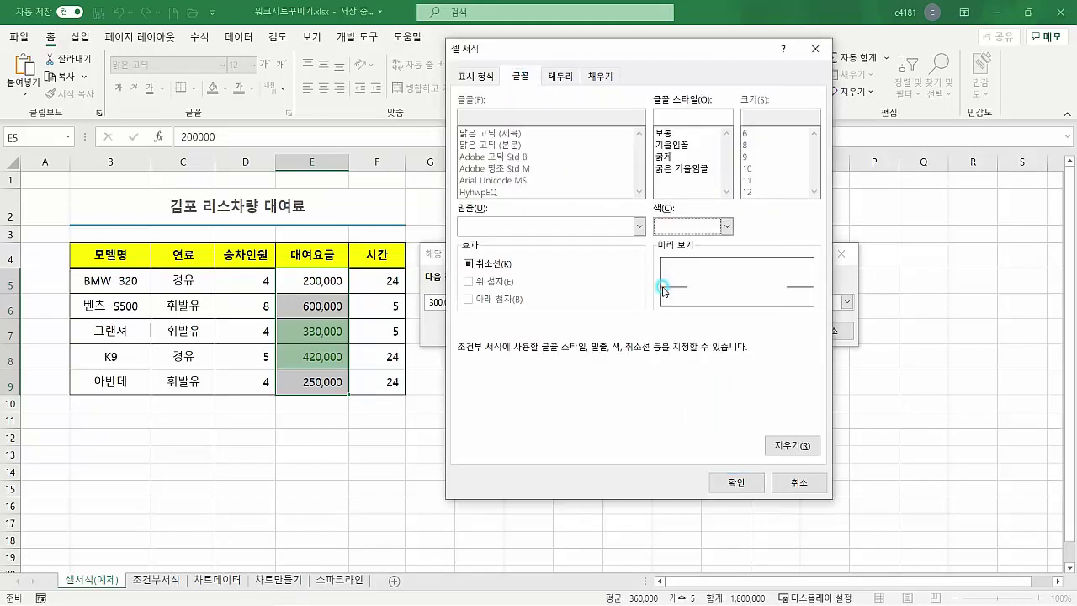
left_click(715, 478)
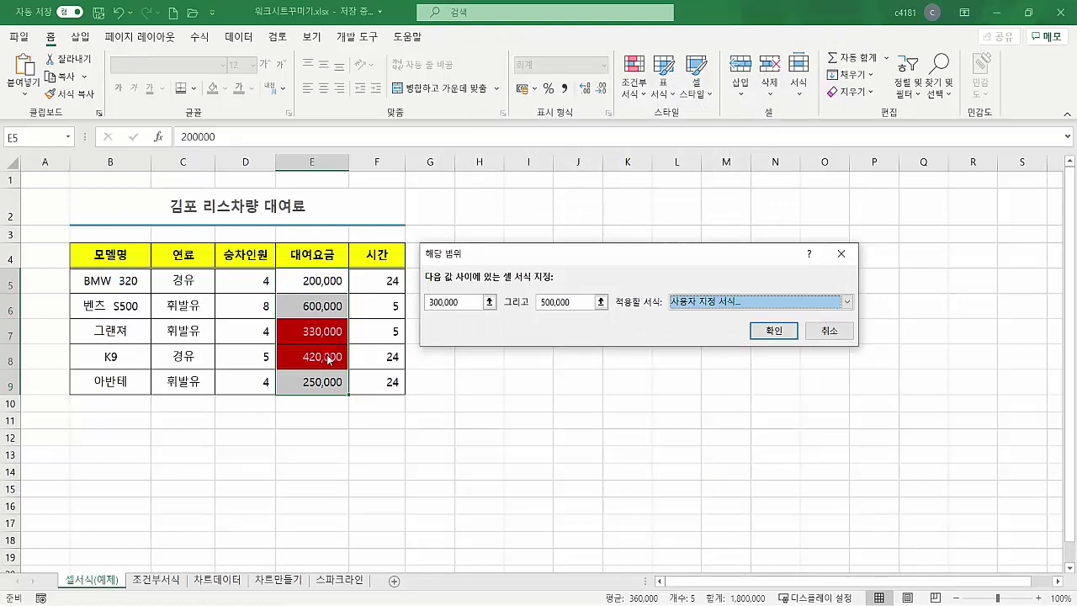
left_click(771, 330)
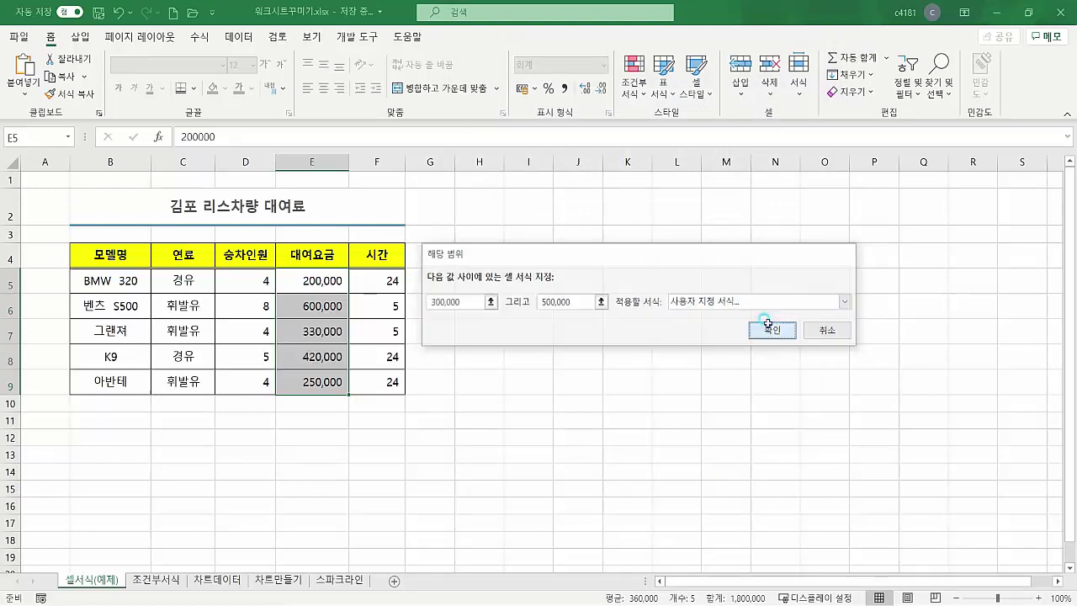
- Clear the conditional formatting rules from the 대여요금 values in E5:E9
left_click(316, 280)
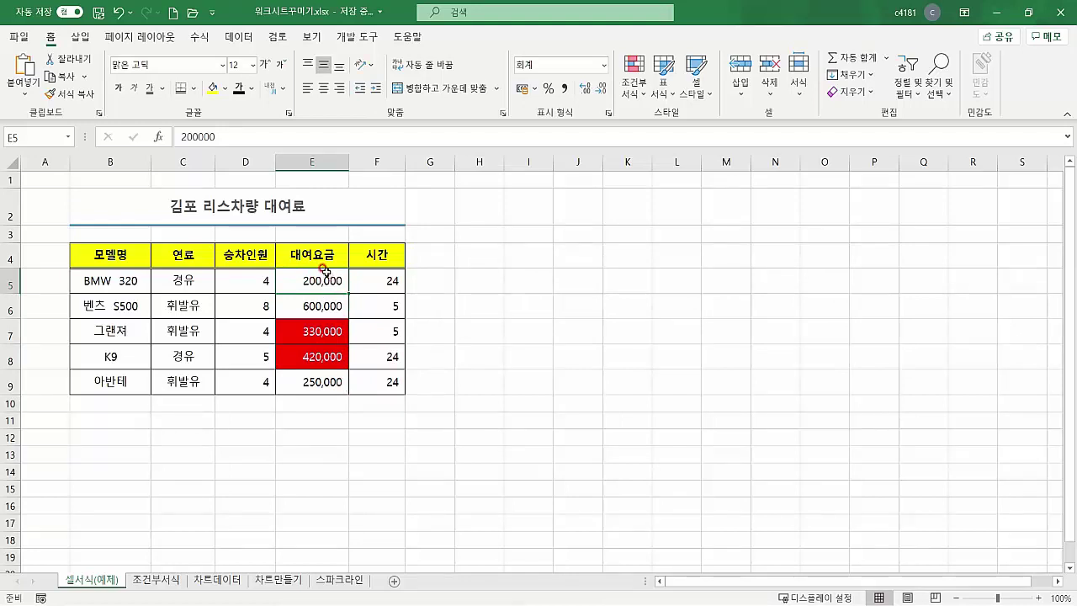
left_click_drag(312, 277, 327, 382)
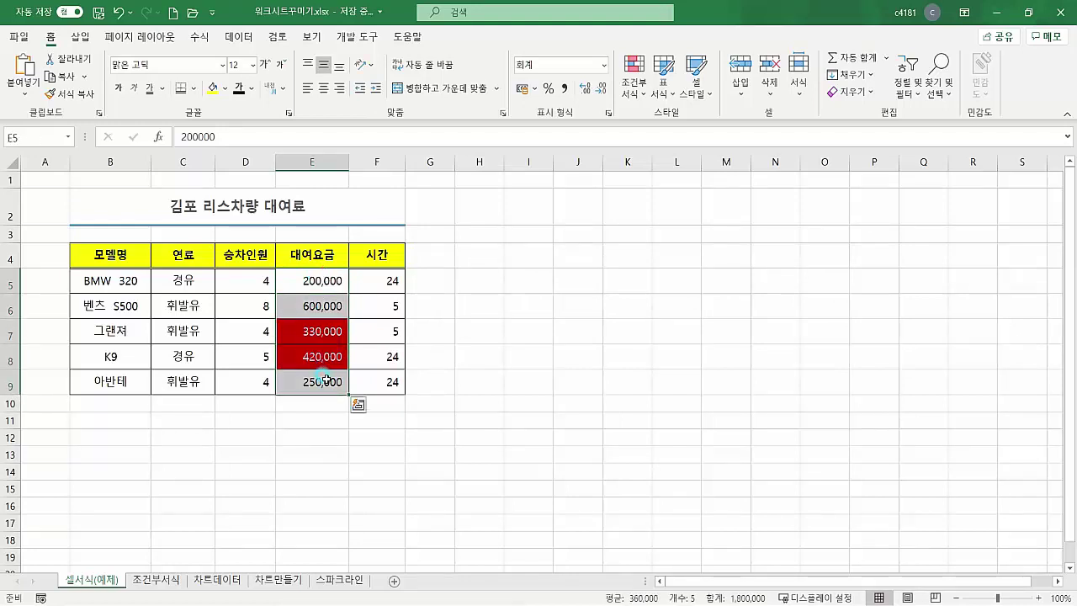
left_click(632, 92)
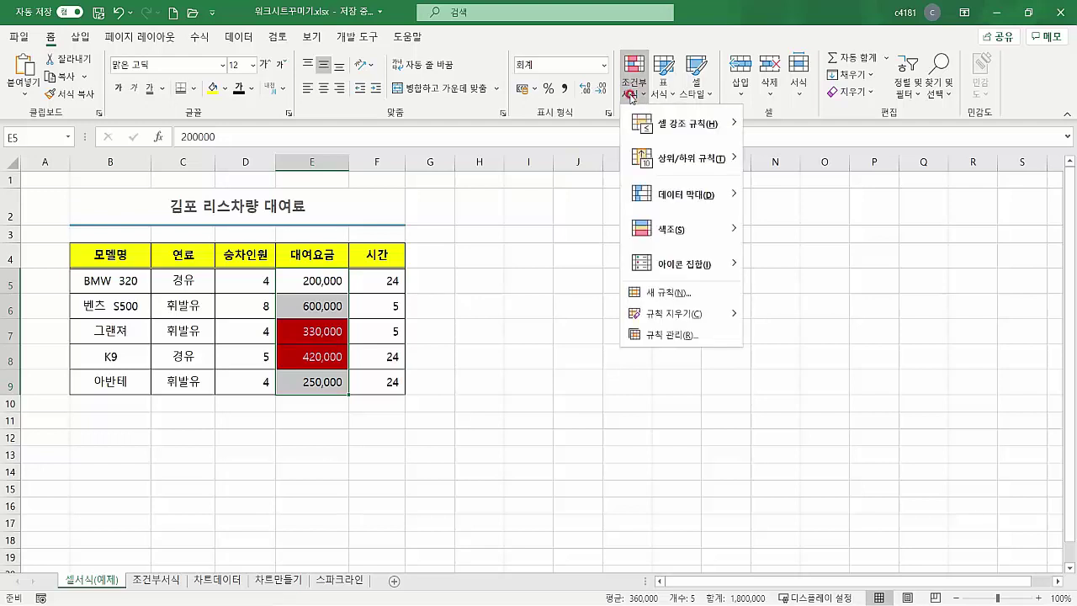
mouse_move(658, 313)
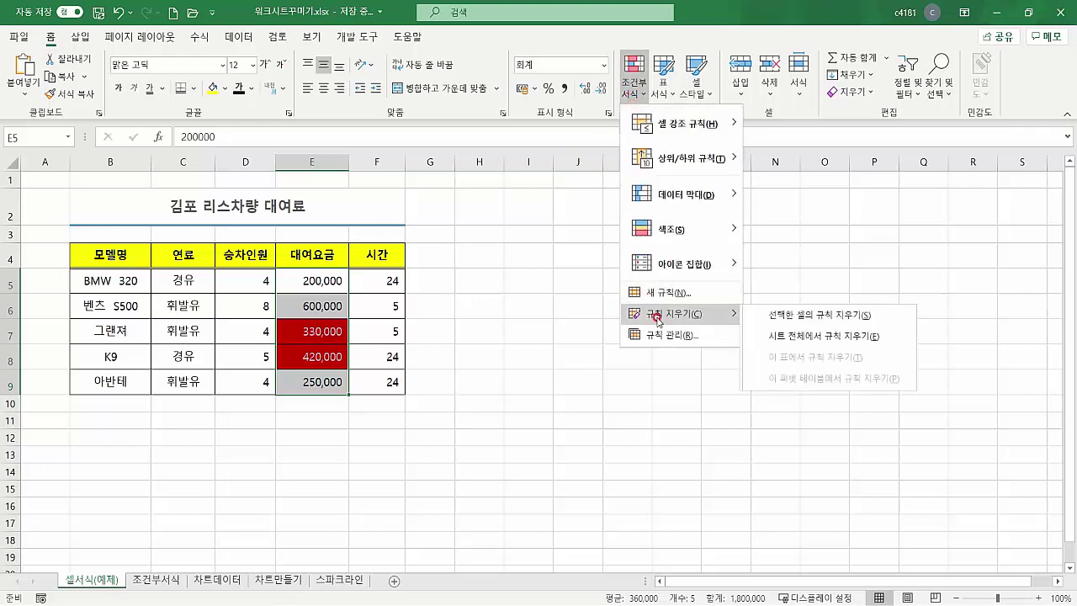
left_click(775, 316)
- Try a top-items rule (상위 10개 항목) on the 대여요금 values in E5:E9 with the rank set to 2
left_click_drag(322, 286, 340, 385)
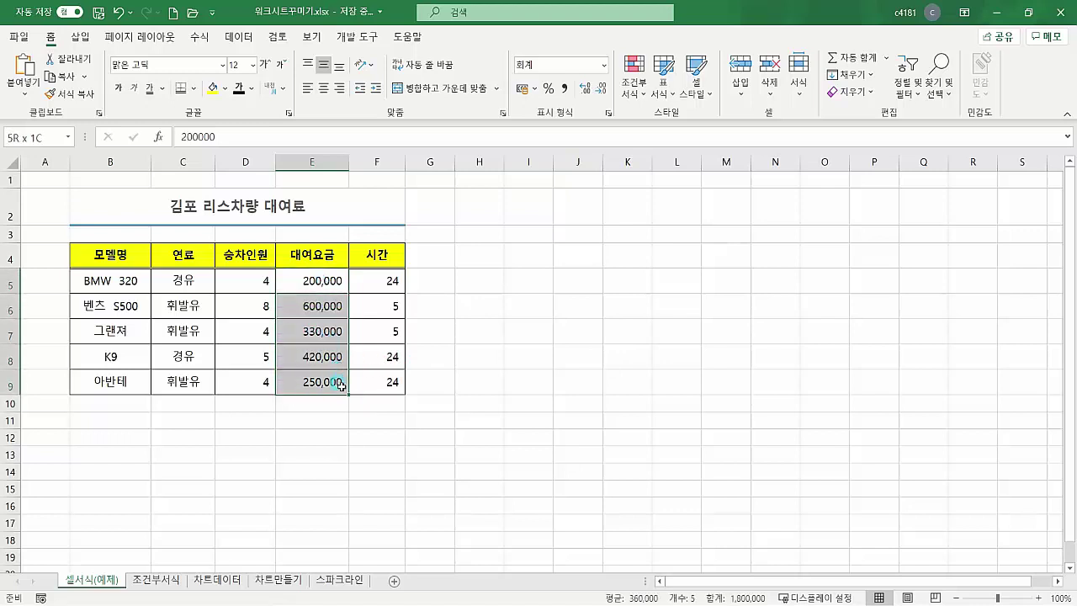
left_click(636, 94)
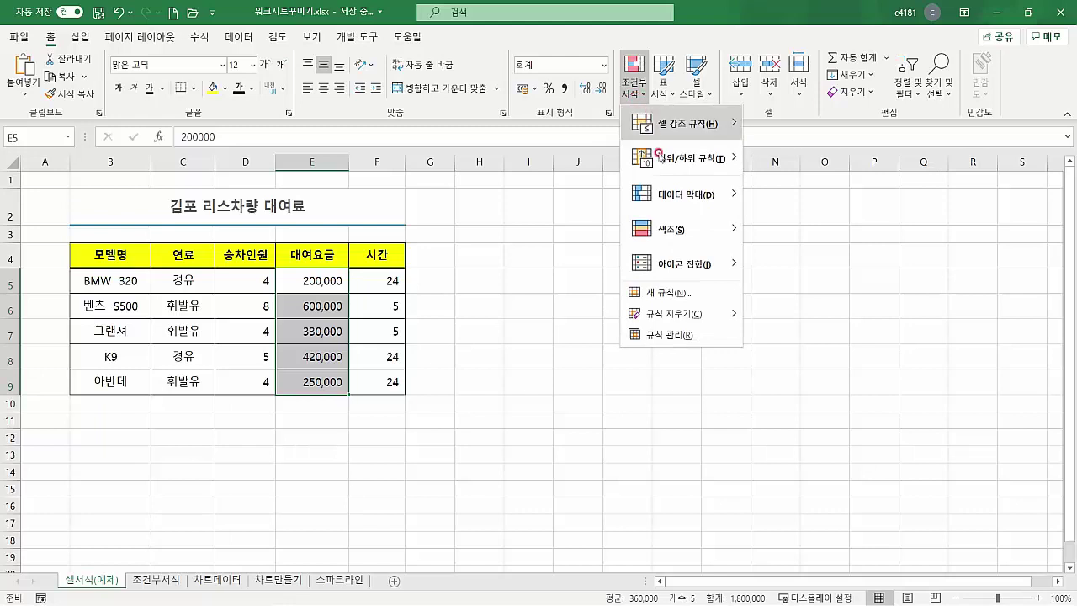
mouse_move(660, 156)
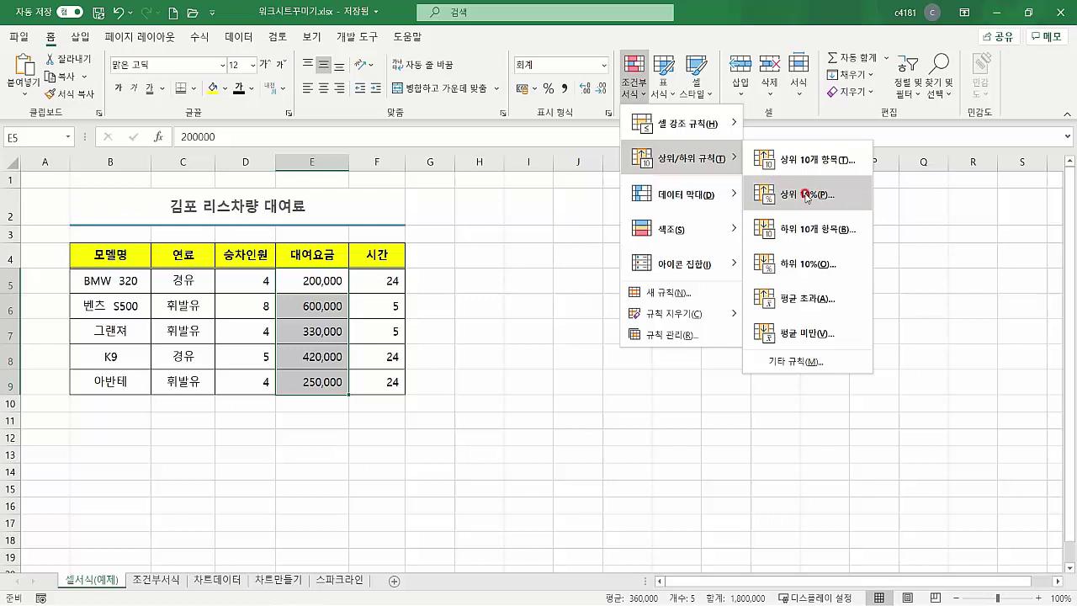
left_click(806, 160)
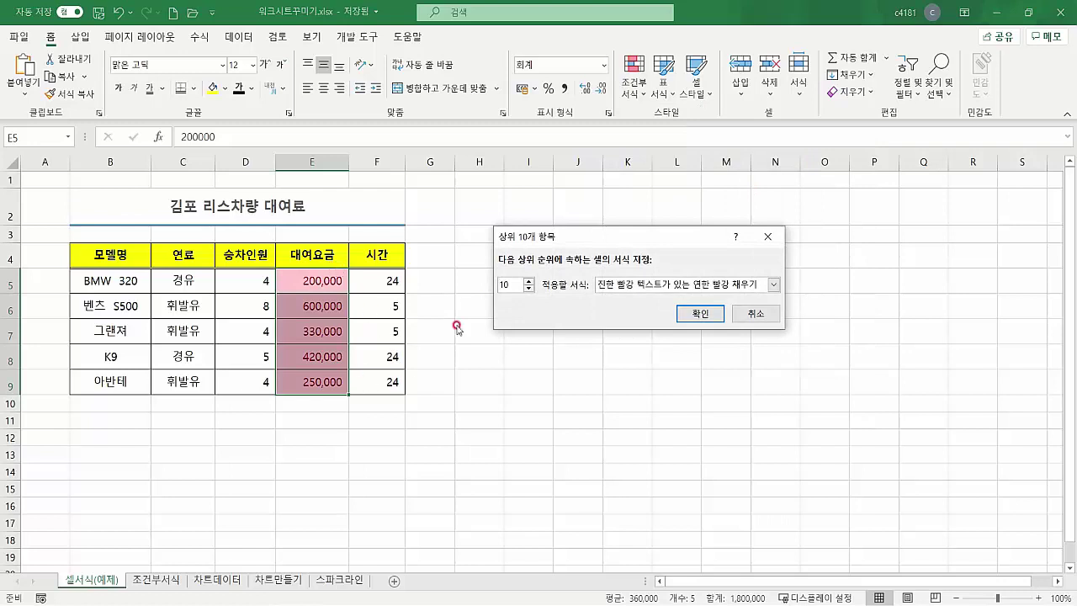
left_click(528, 288)
left_click(528, 288)
left_click(529, 288)
left_click(528, 288)
left_click(529, 290)
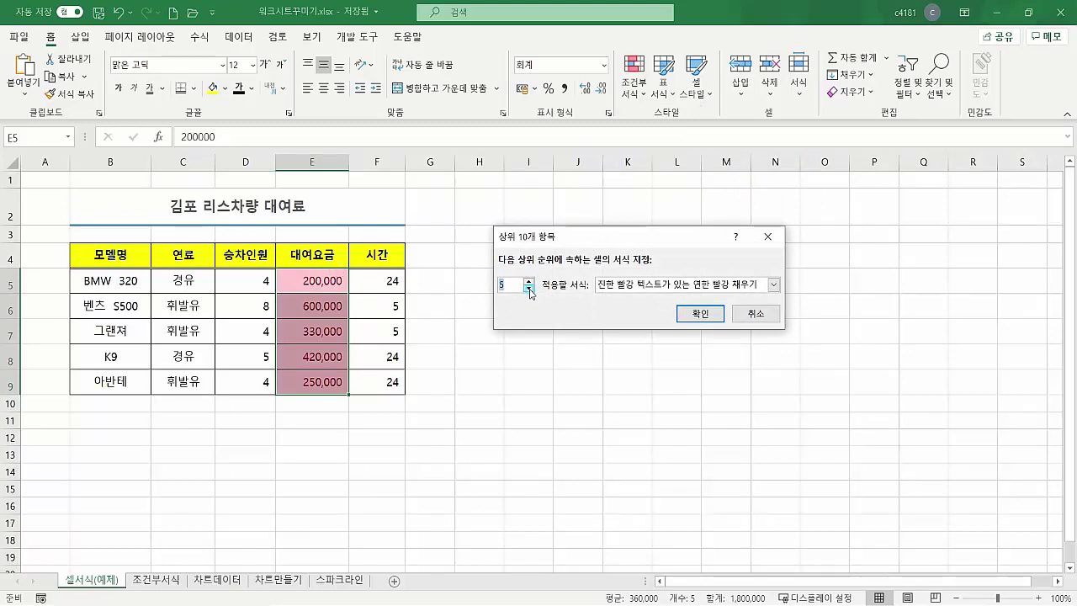
left_click(530, 289)
left_click(529, 289)
left_click(529, 289)
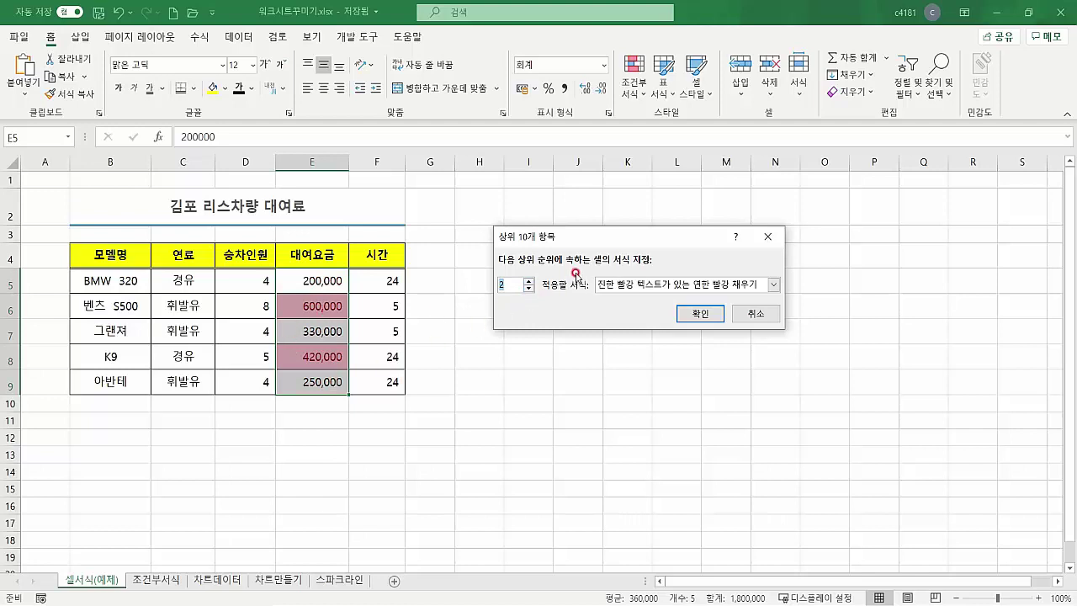
- Try the 연한 빨강 채우기 format for the top-items rule, and discard the rule
left_click(603, 288)
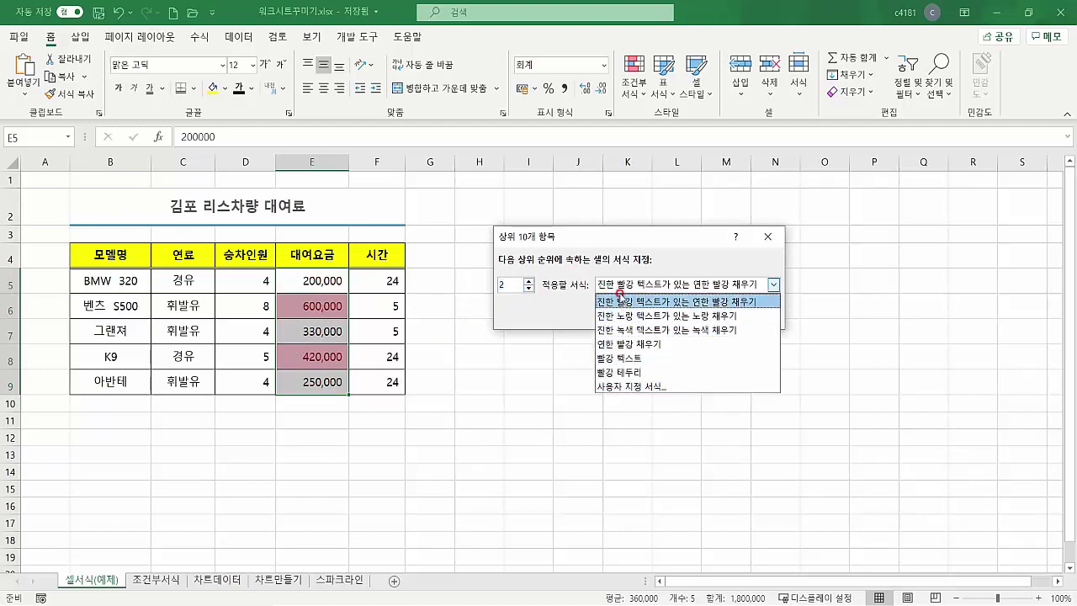
left_click(620, 286)
left_click(620, 288)
left_click(630, 345)
left_click(614, 286)
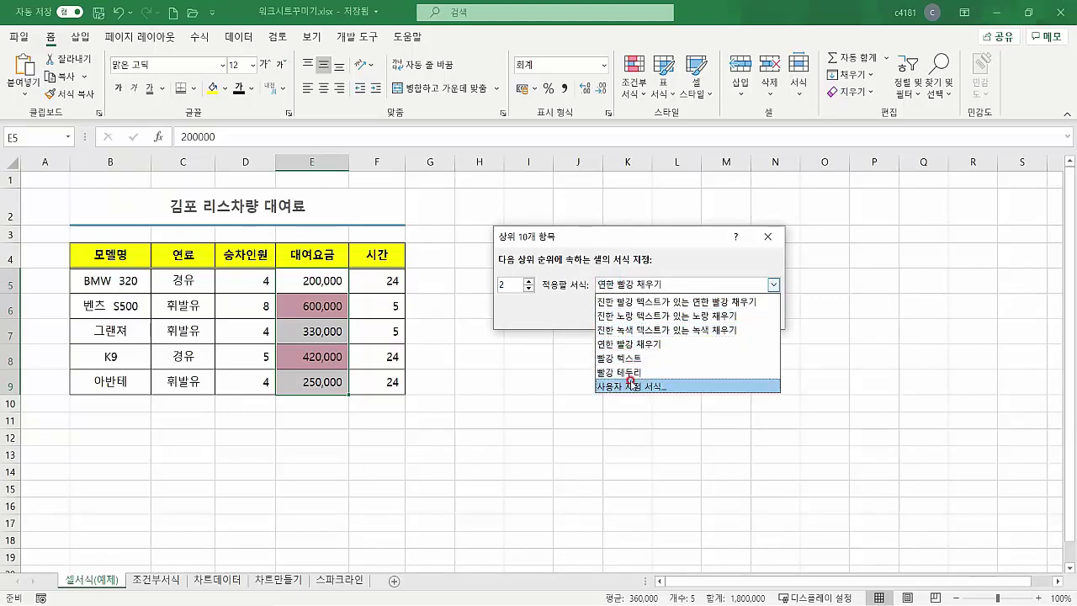
left_click(603, 244)
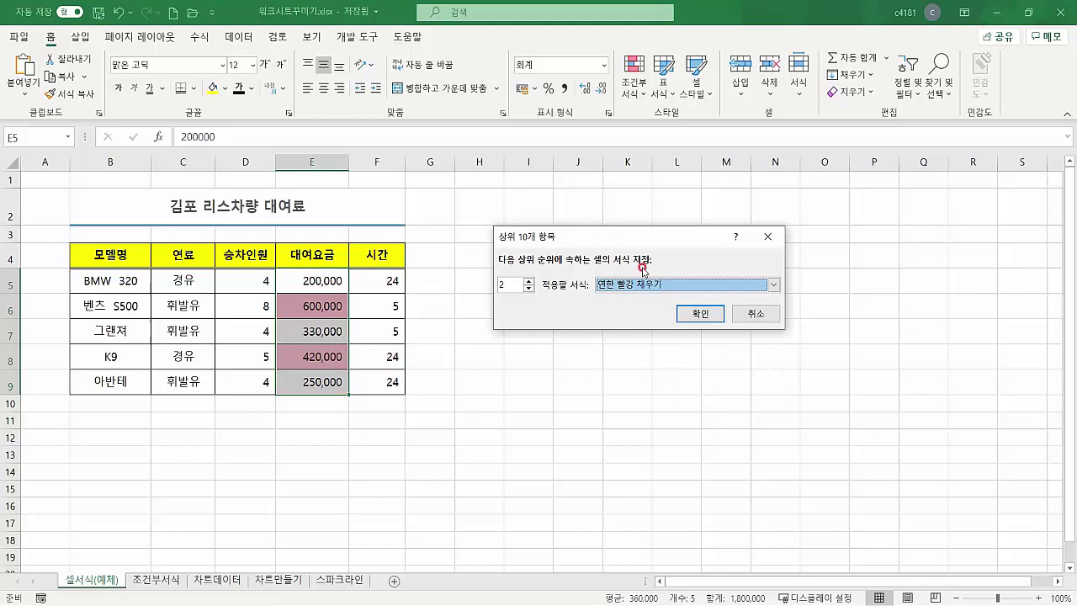
left_click(754, 314)
- Apply green gradient-fill data bars to the 대여요금 values in E5:E9
left_click(333, 319)
left_click_drag(325, 276, 331, 378)
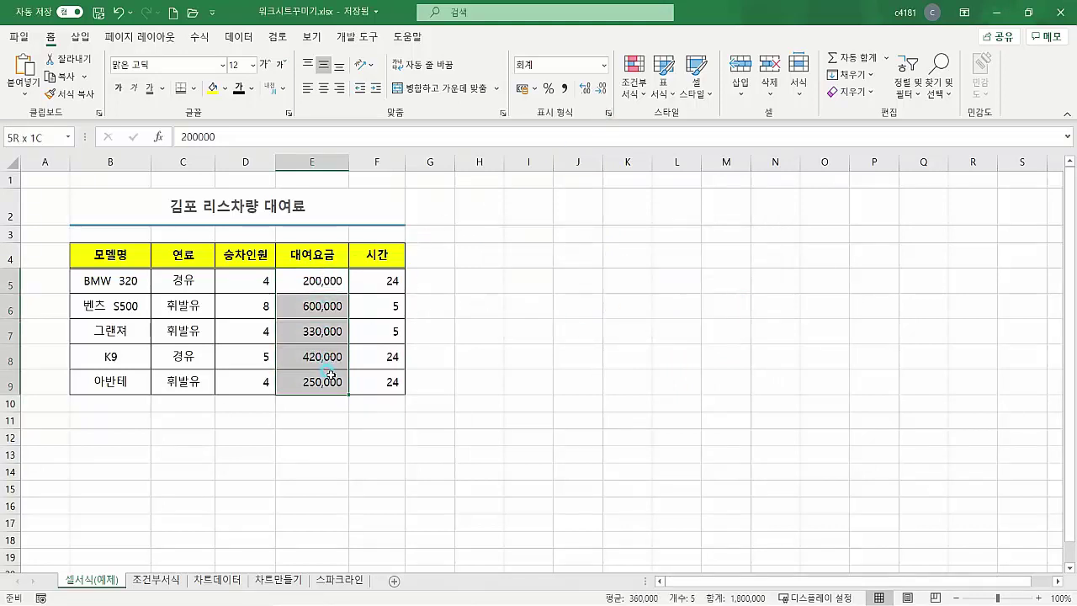
left_click(634, 81)
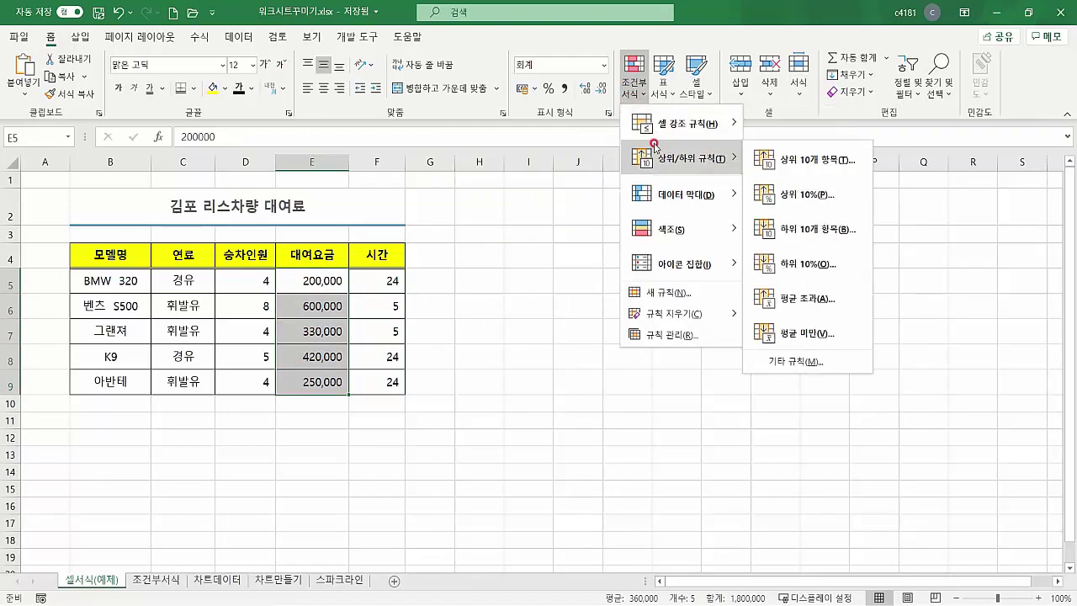
mouse_move(665, 192)
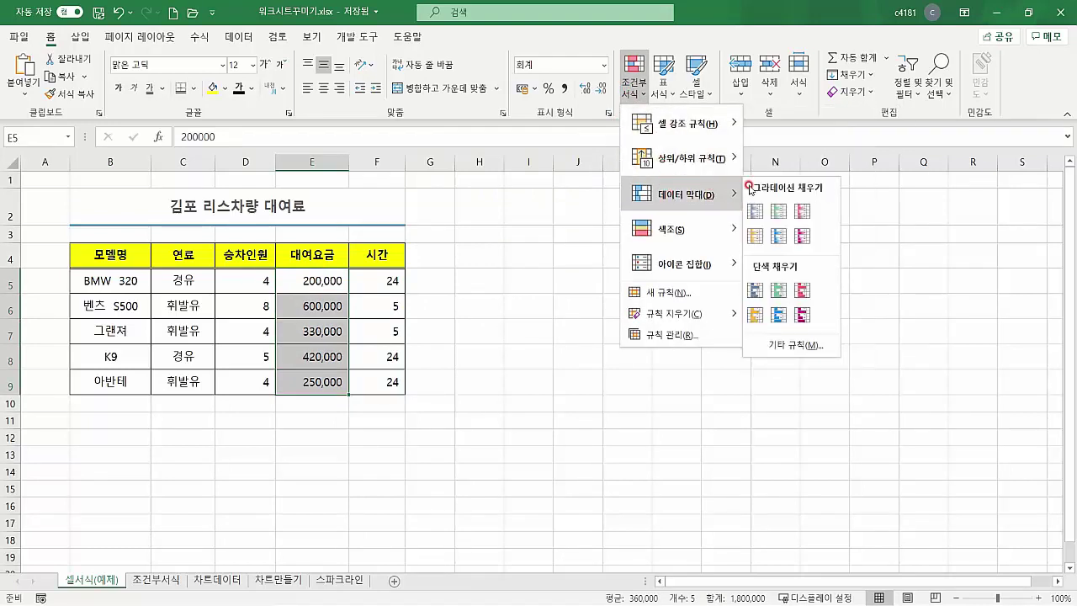
left_click(776, 221)
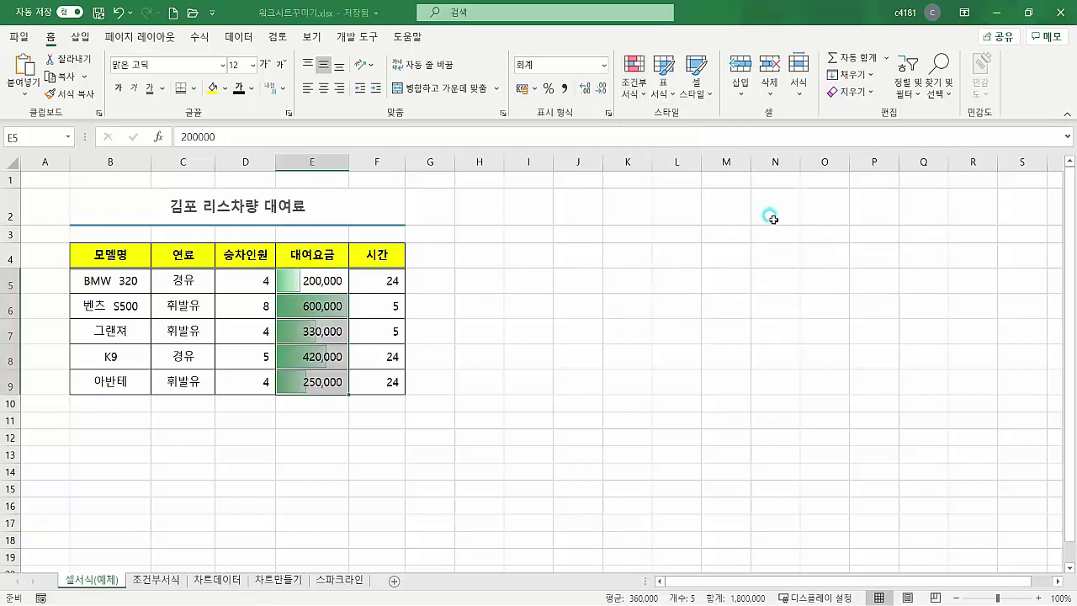
left_click(313, 328)
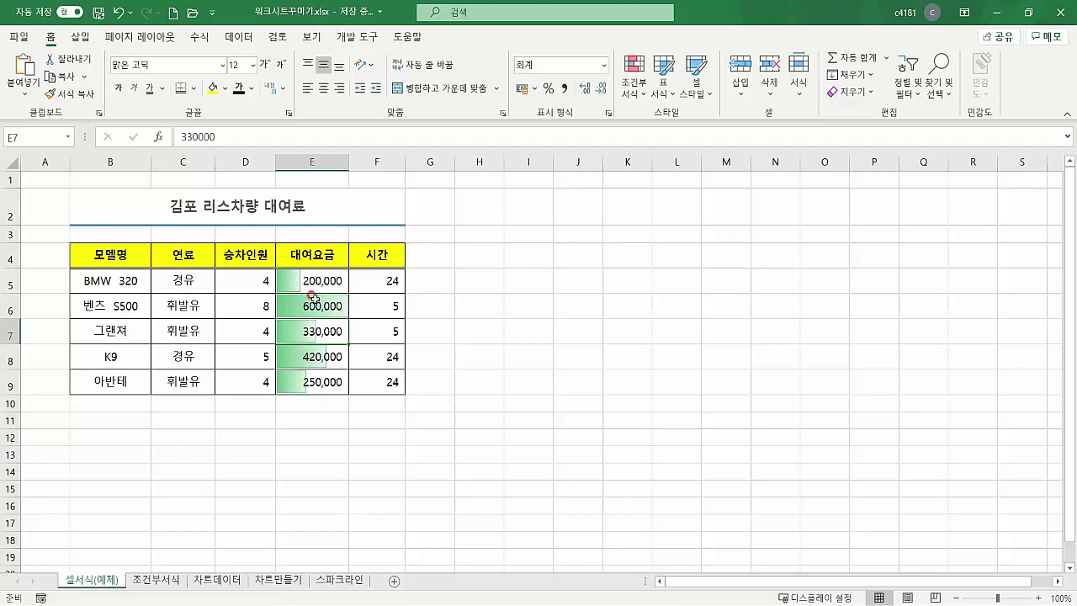
left_click_drag(313, 282, 323, 385)
left_click(318, 282)
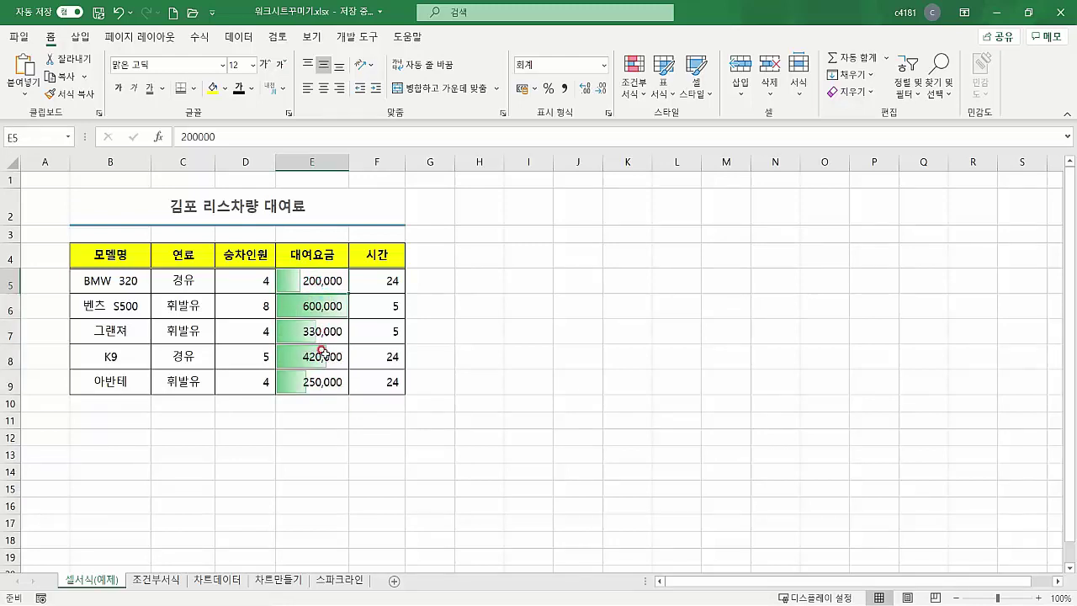
- Preview the 3방향 화살표(컬러) icon set on the 시간 values in F5:F9 without applying it
left_click(381, 276)
left_click_drag(384, 281, 393, 384)
left_click(638, 95)
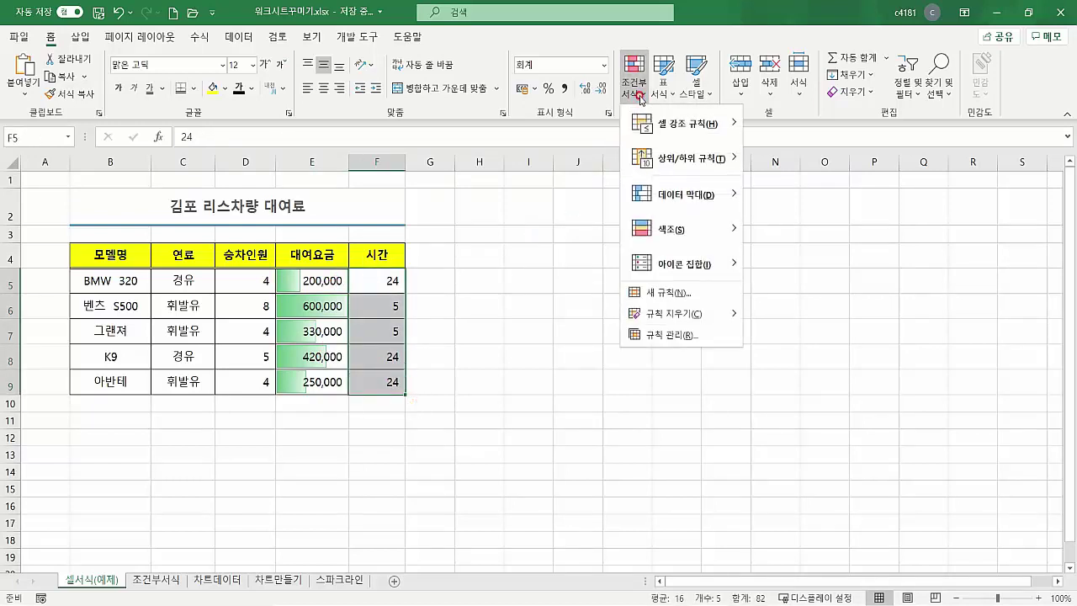
mouse_move(665, 239)
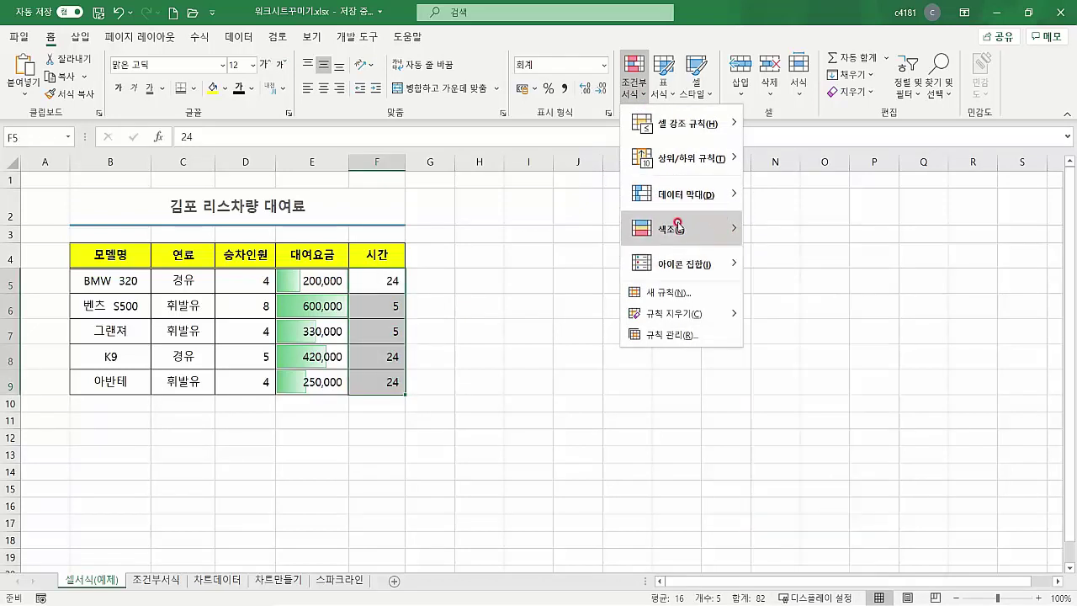
mouse_move(680, 267)
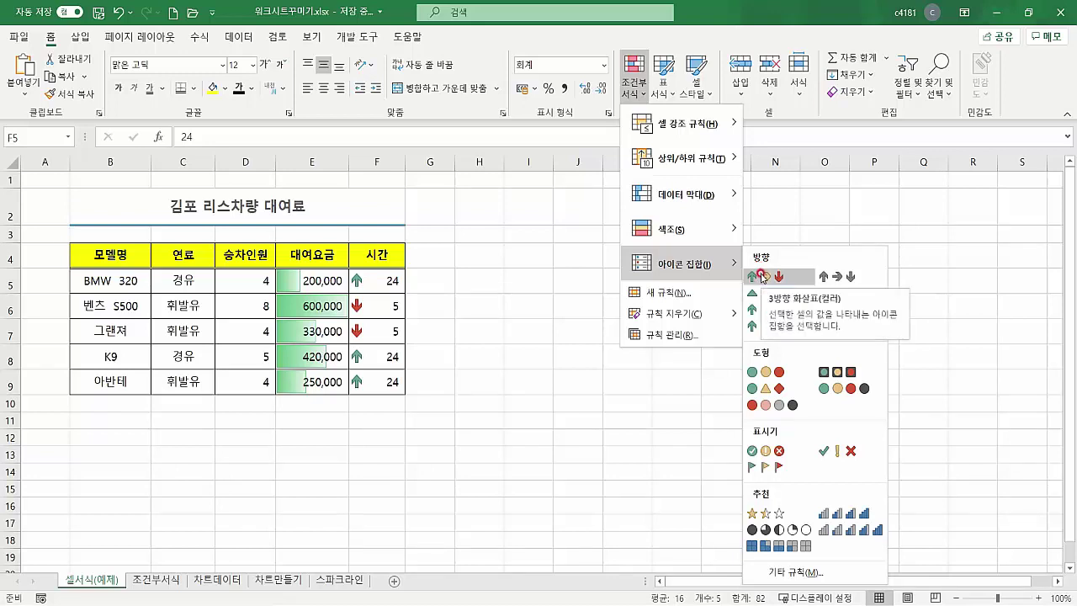
left_click(463, 273)
left_click(463, 273)
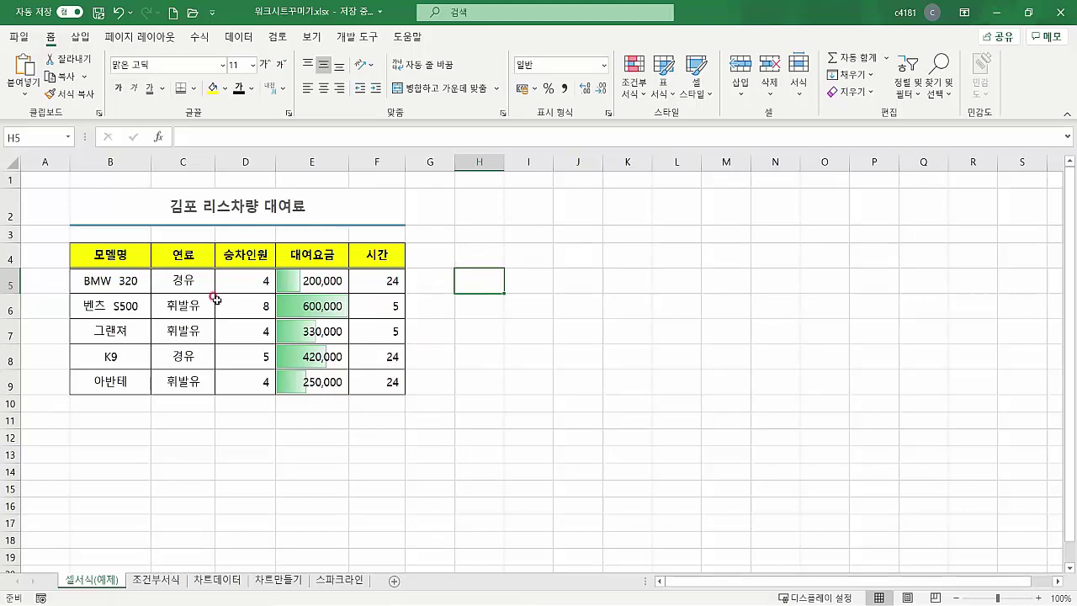
- Examine the 연료 column and the full table rows of the cars that run on 휘발유
left_click(123, 301)
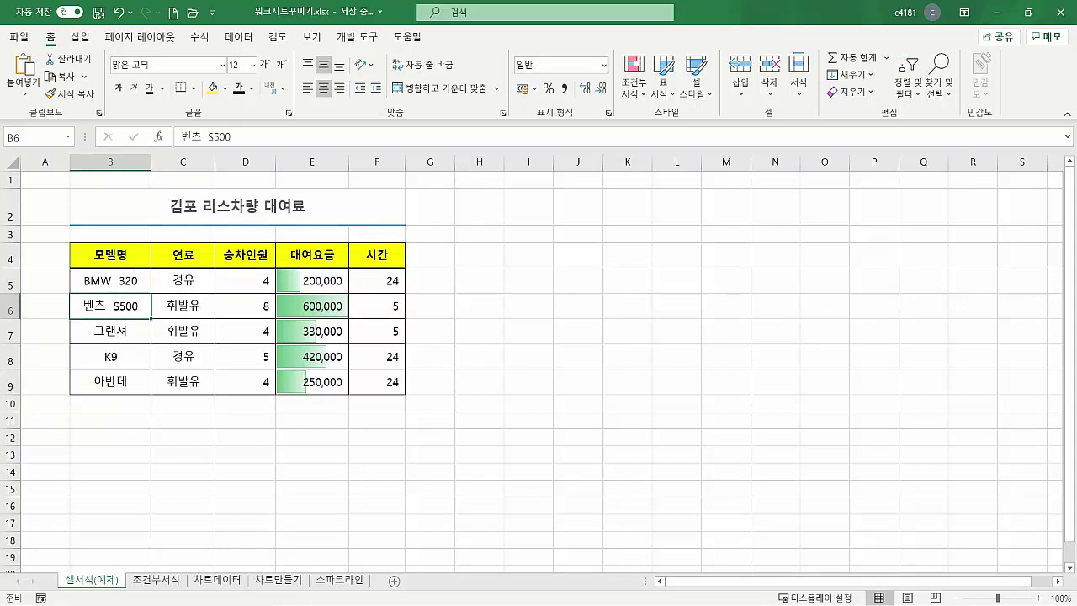
left_click(377, 506)
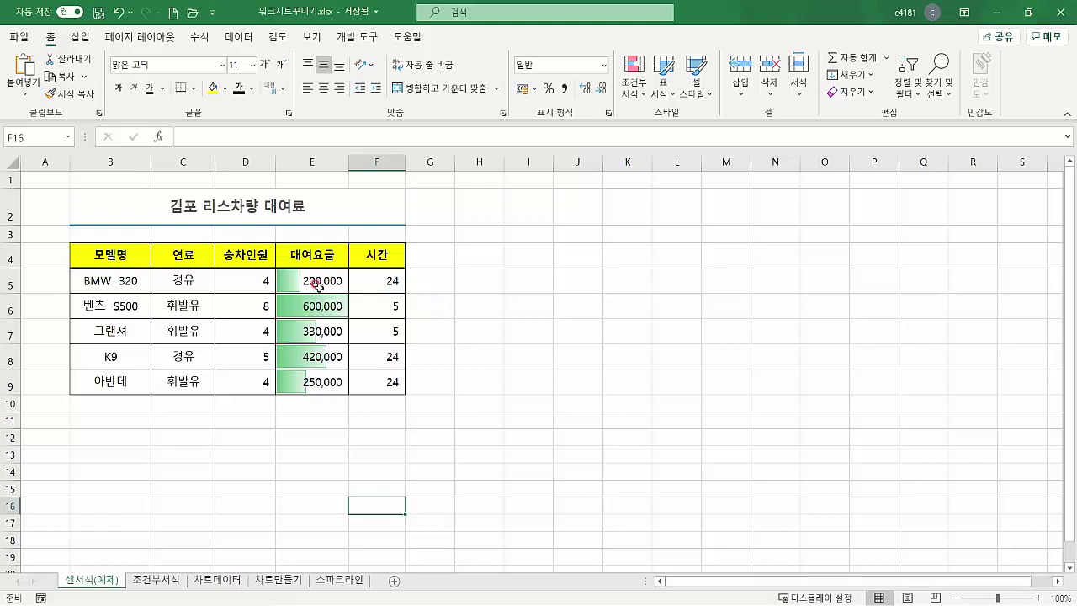
left_click(175, 252)
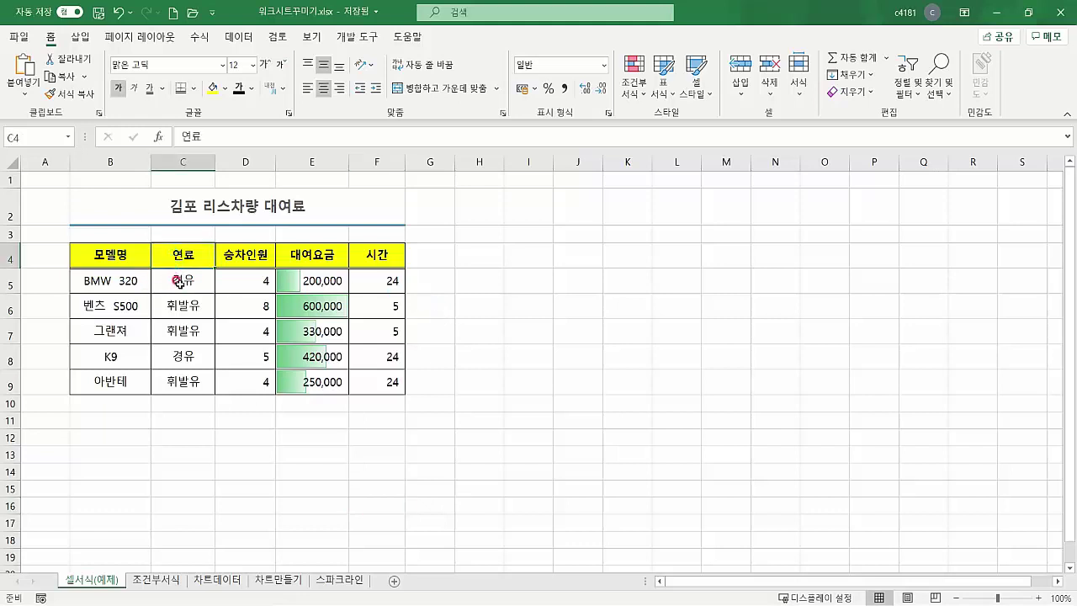
left_click(184, 313)
left_click(186, 329)
left_click(187, 375)
left_click(187, 310)
left_click(188, 330)
left_click_drag(106, 304, 325, 308)
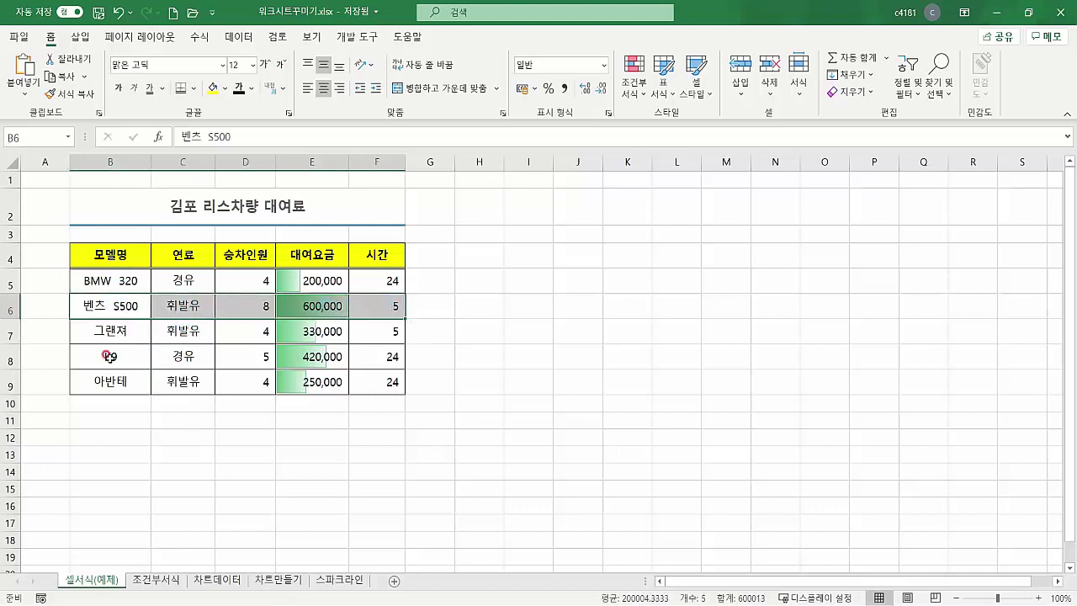
left_click_drag(105, 331, 378, 335)
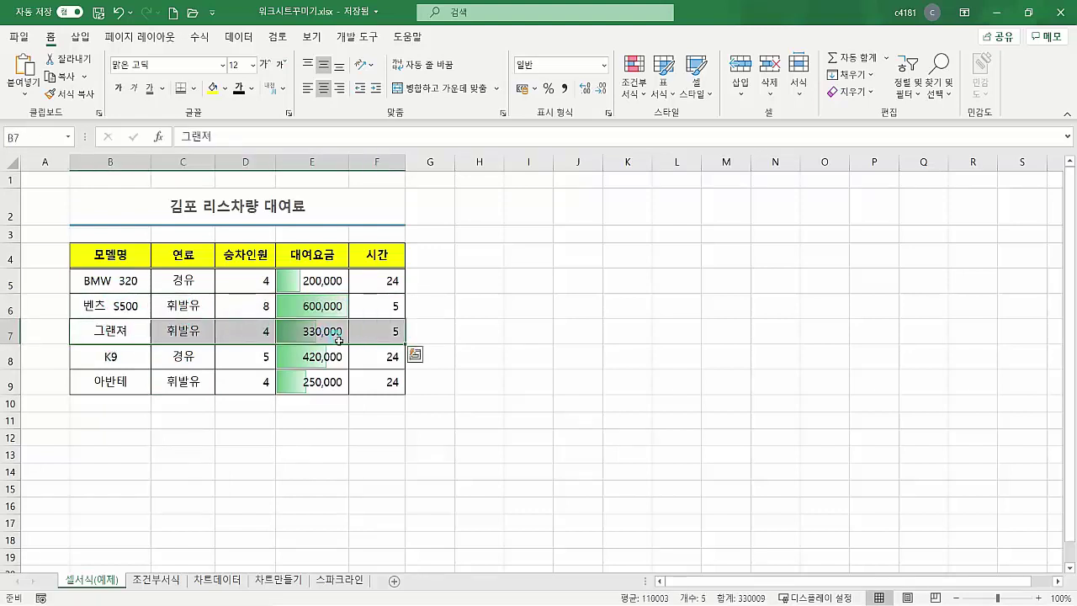
left_click_drag(98, 381, 398, 396)
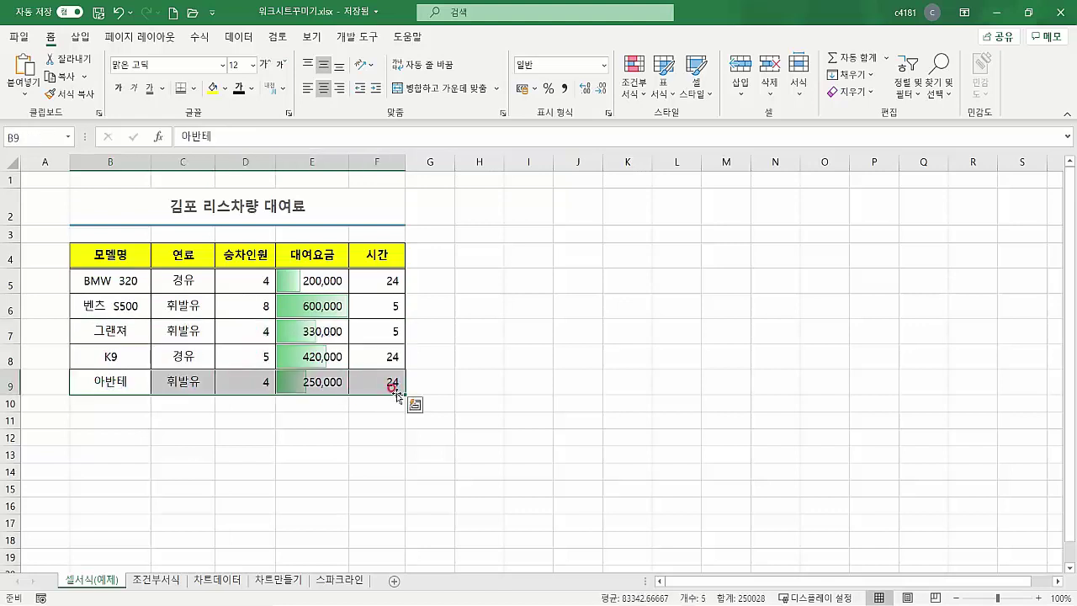
left_click(352, 421)
left_click(104, 283)
left_click_drag(105, 283, 375, 384)
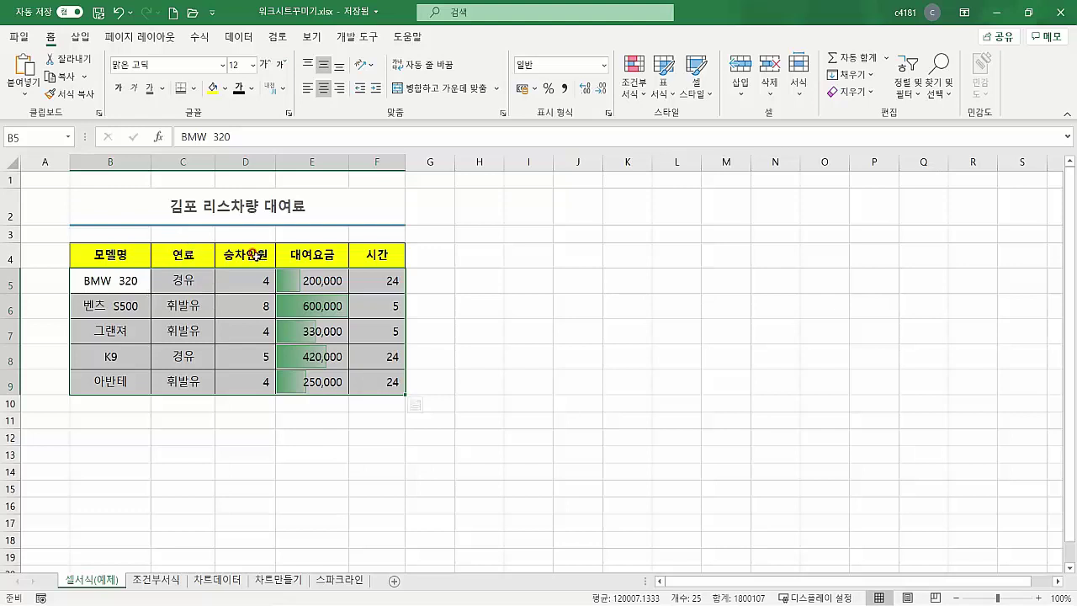
left_click_drag(84, 419, 87, 426)
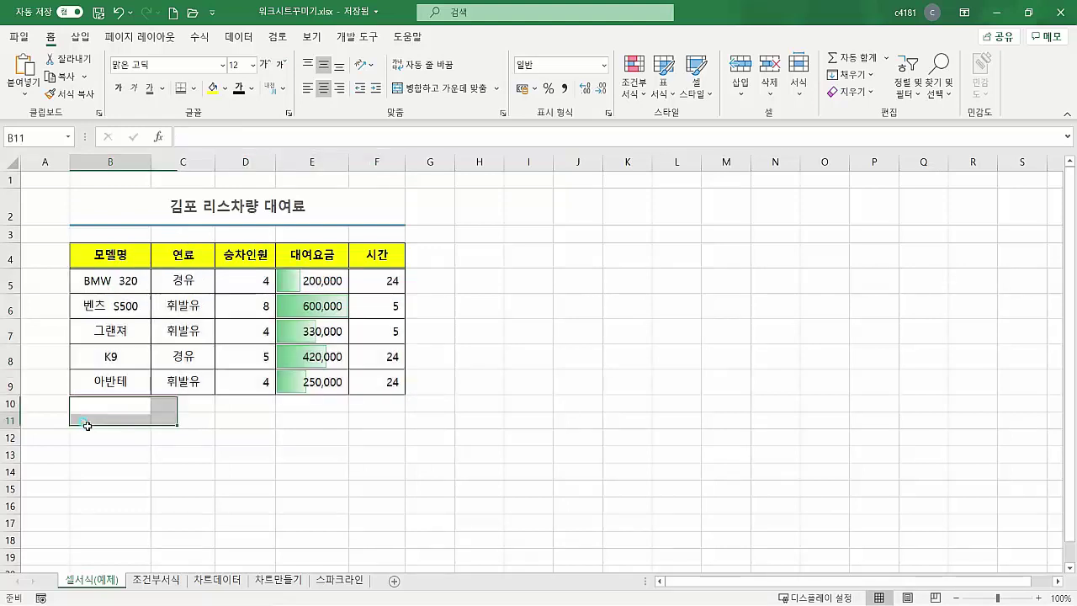
- Start a new conditional formatting rule for B5:F9 of the type 수식을 사용하여 서식을 지정할 셀 결정
left_click_drag(96, 283, 384, 375)
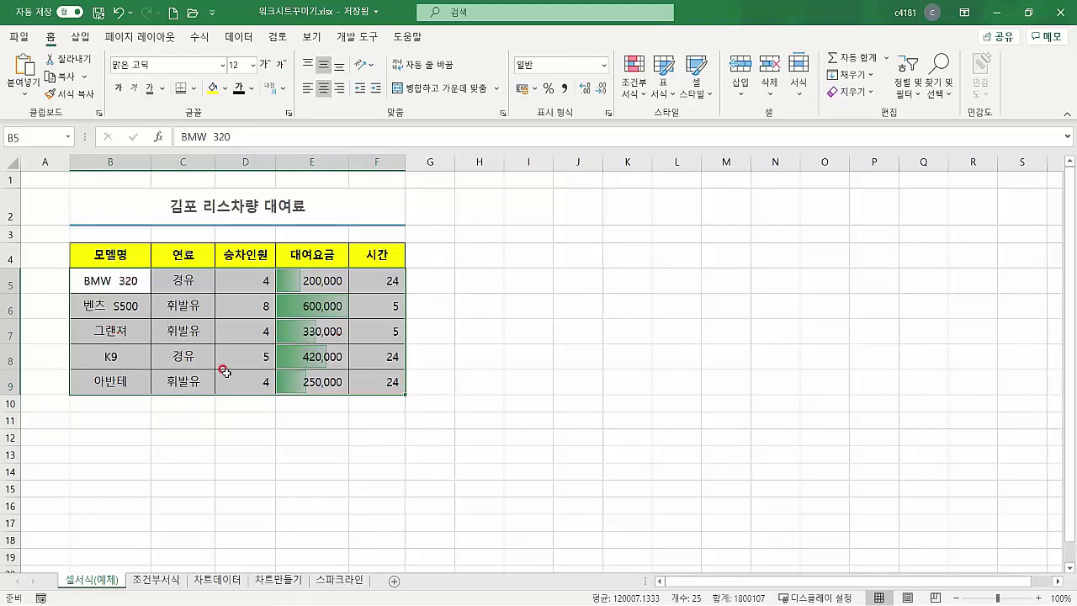
left_click(638, 96)
left_click(656, 295)
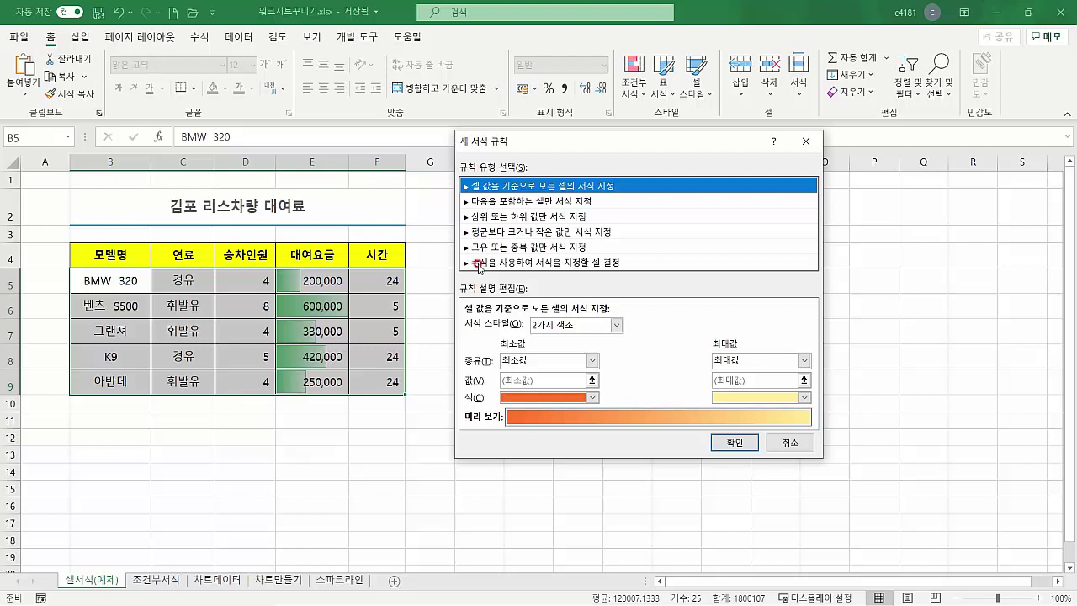
left_click(478, 263)
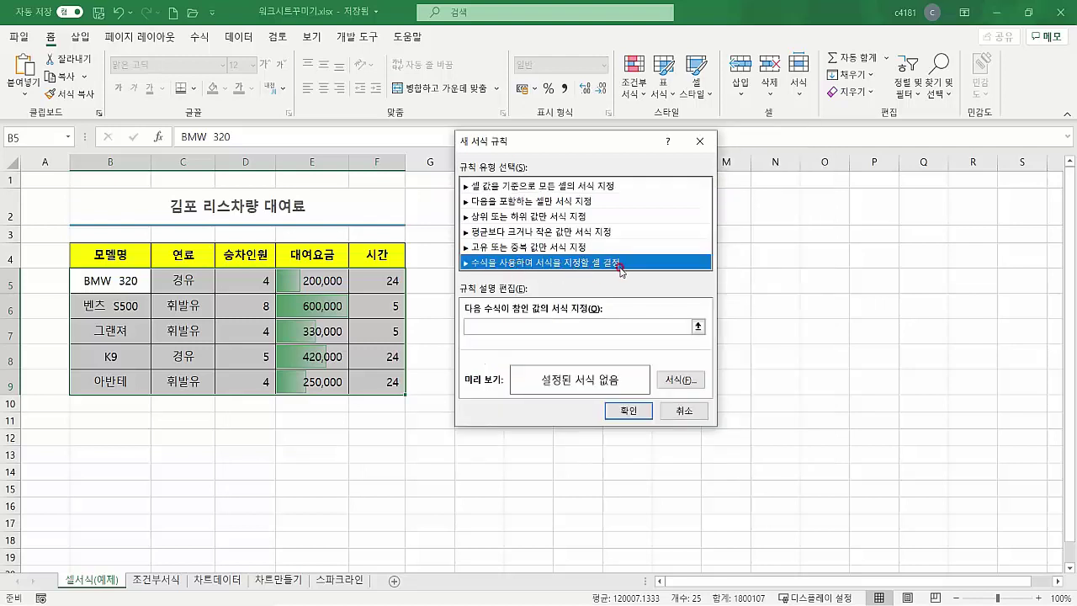
- Begin the rule's formula with a reference to C5 that locks only the column, =$C5
left_click(470, 327)
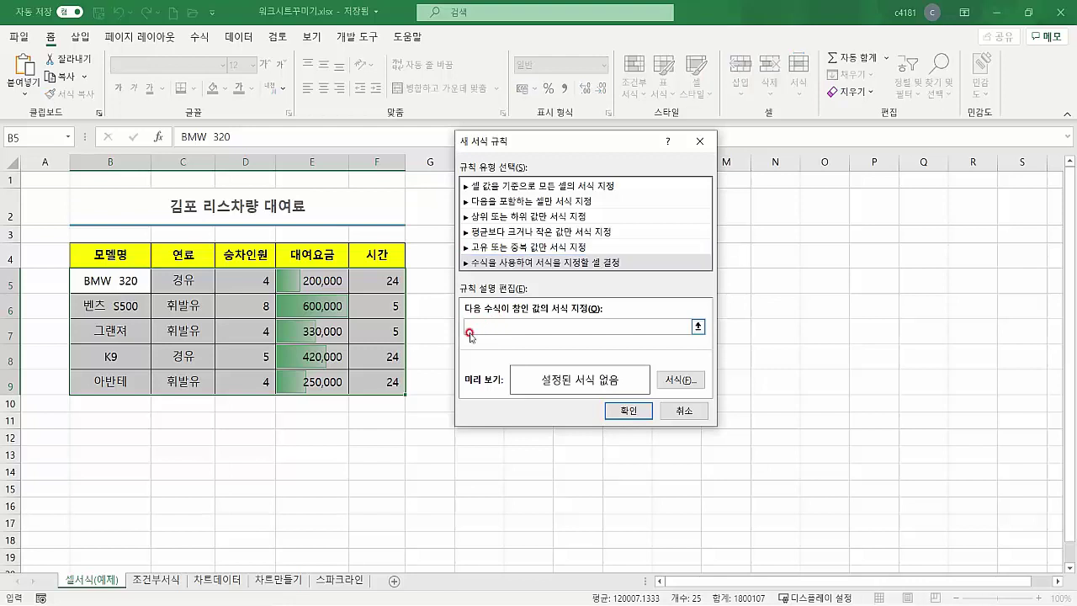
left_click(488, 317)
type("=")
left_click(177, 287)
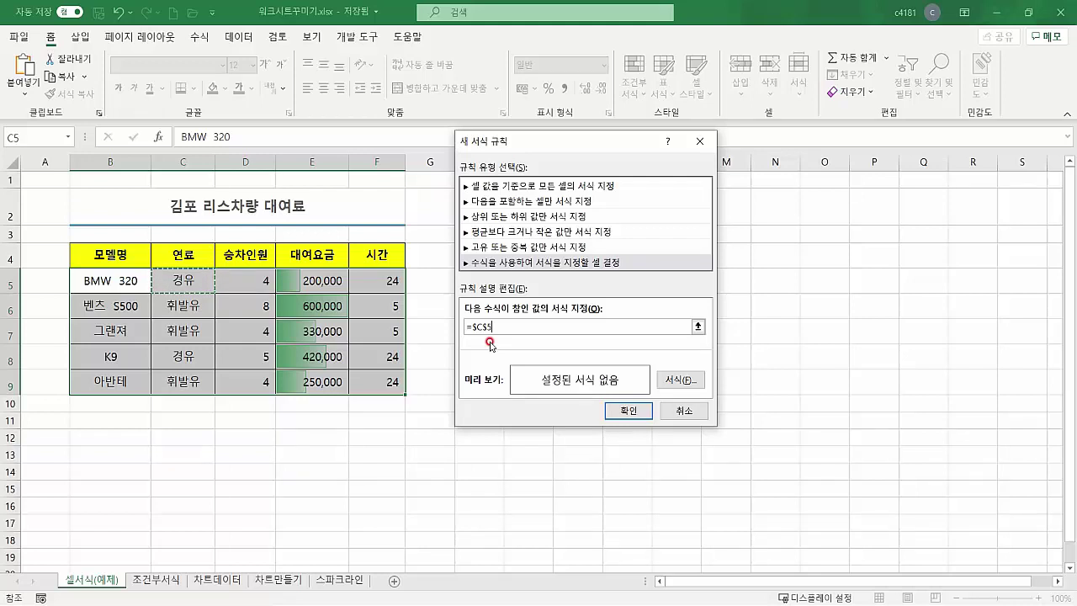
key("F4")
key("F4")
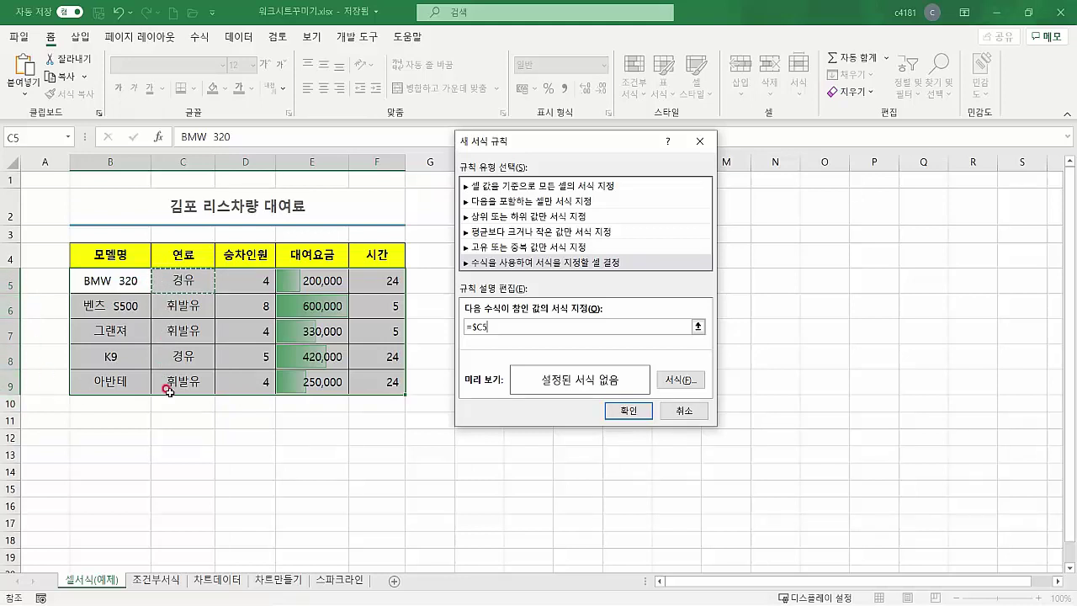
- Complete the rule's formula as =$C5="휘발성", keeping the column absolute and the row relative
left_click(497, 325)
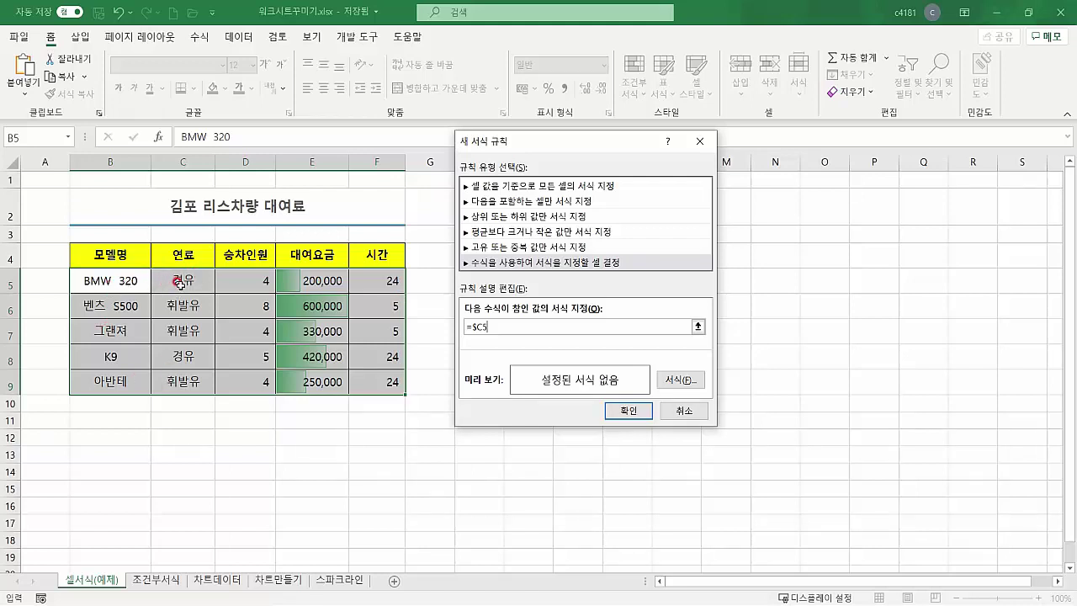
left_click(492, 327)
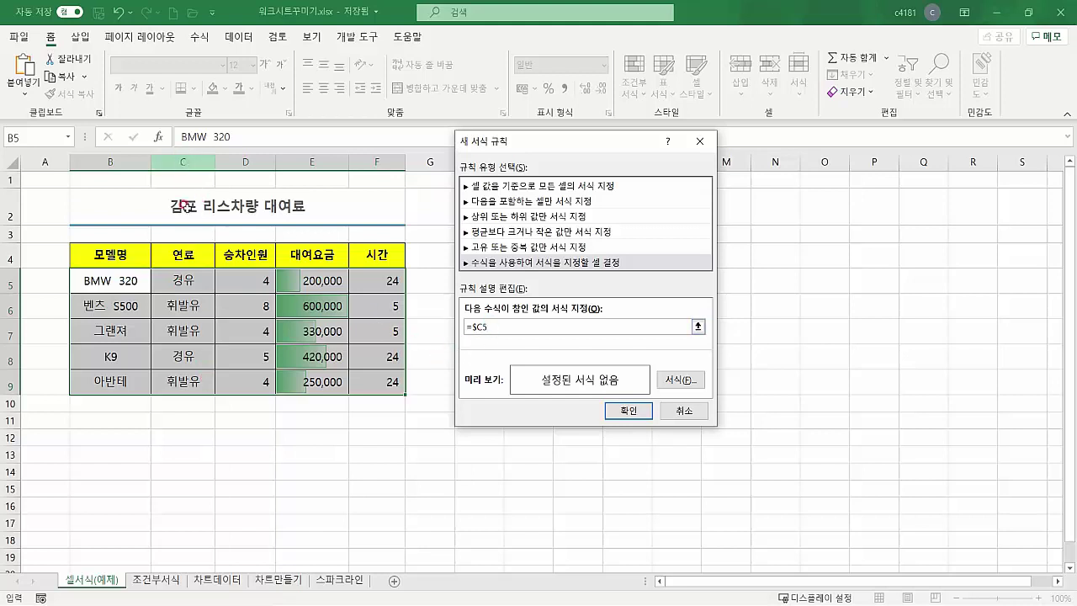
left_click(473, 326)
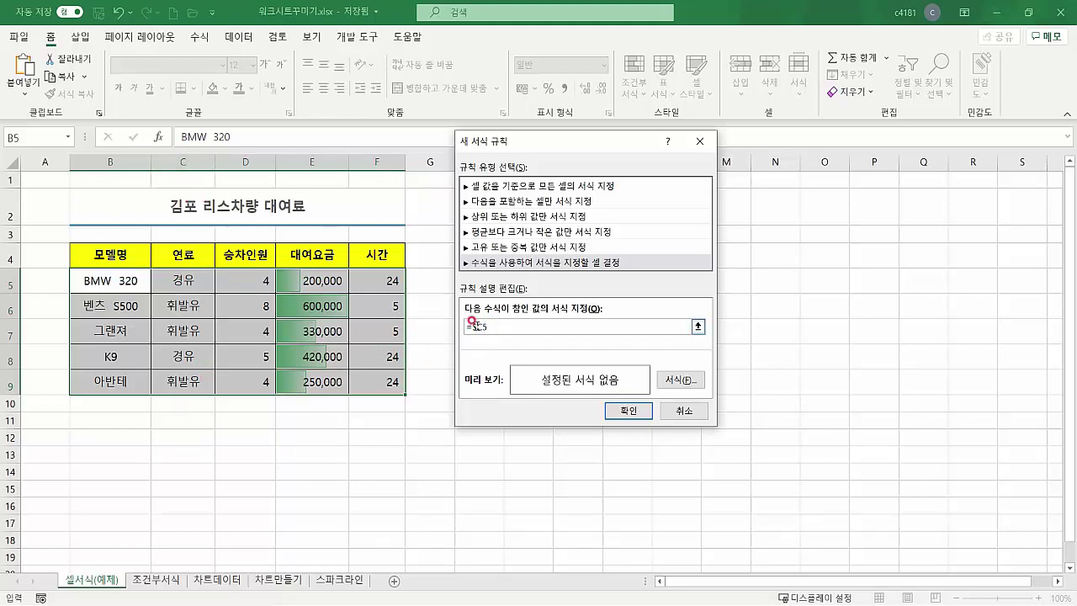
left_click(485, 326)
type("$")
left_click(525, 333)
key("F4")
key("F4")
key("F4")
key("F4")
type("=\"")
type("휘발성\"")
type("=")
- Give the rule a standard red font colour with the 굵게 style and apply it to B5:F9
left_click(679, 379)
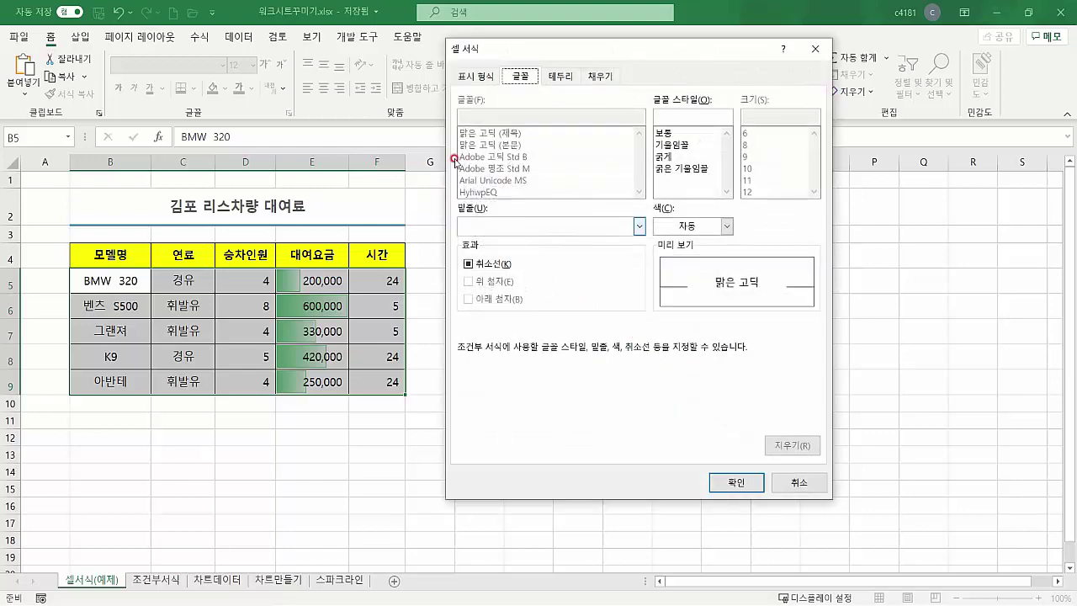
left_click(681, 228)
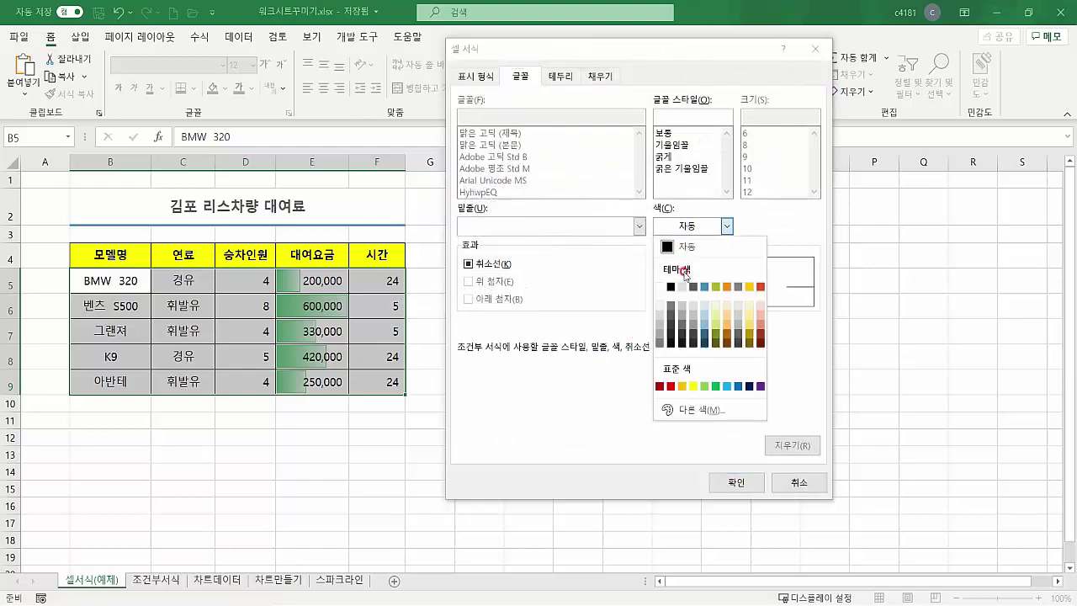
left_click(670, 392)
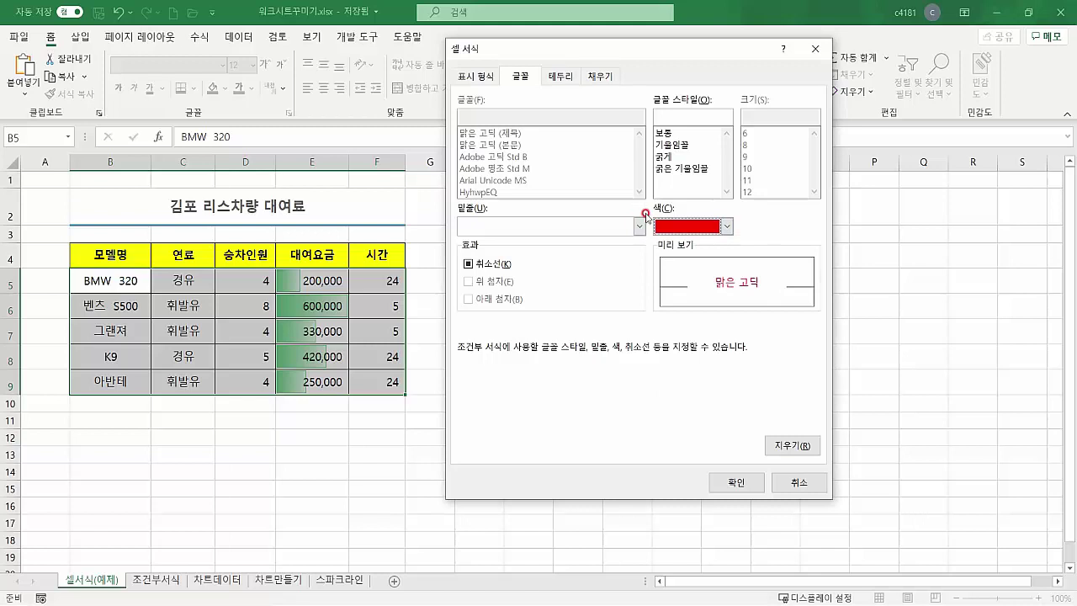
left_click(662, 157)
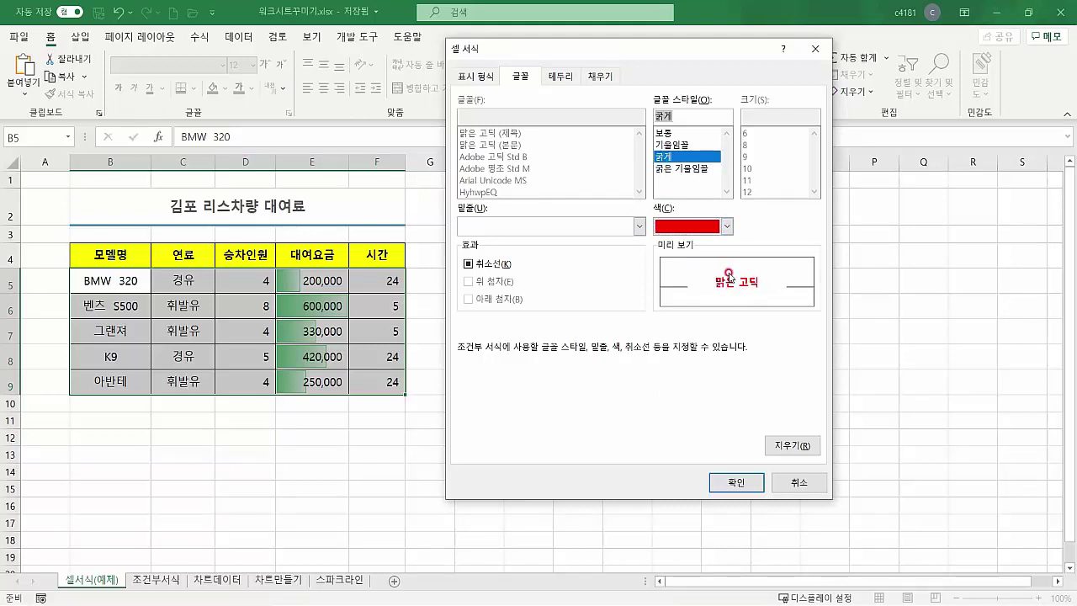
left_click(732, 481)
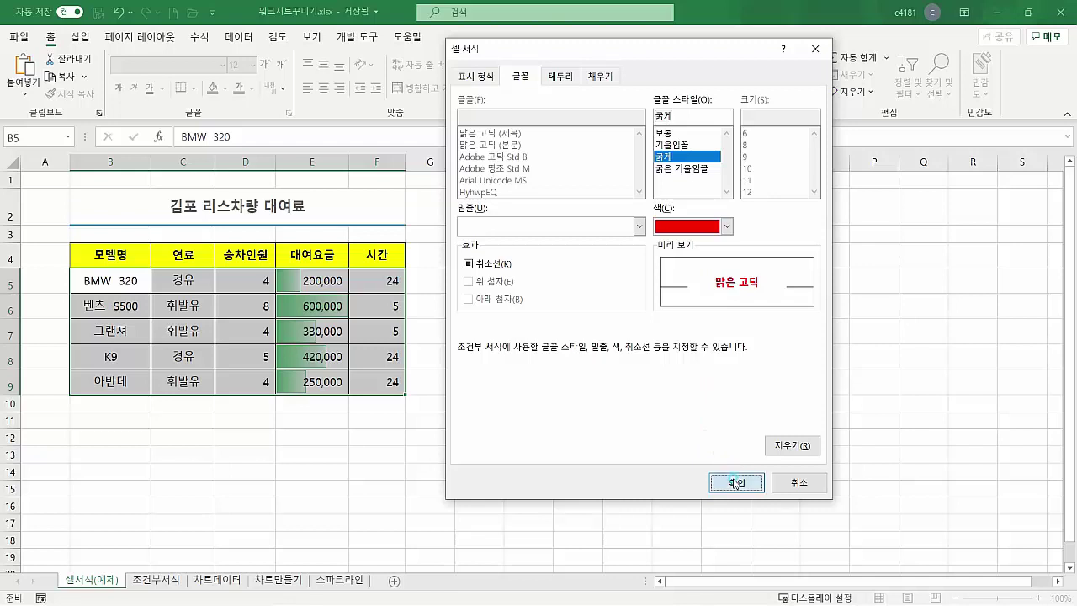
left_click(637, 412)
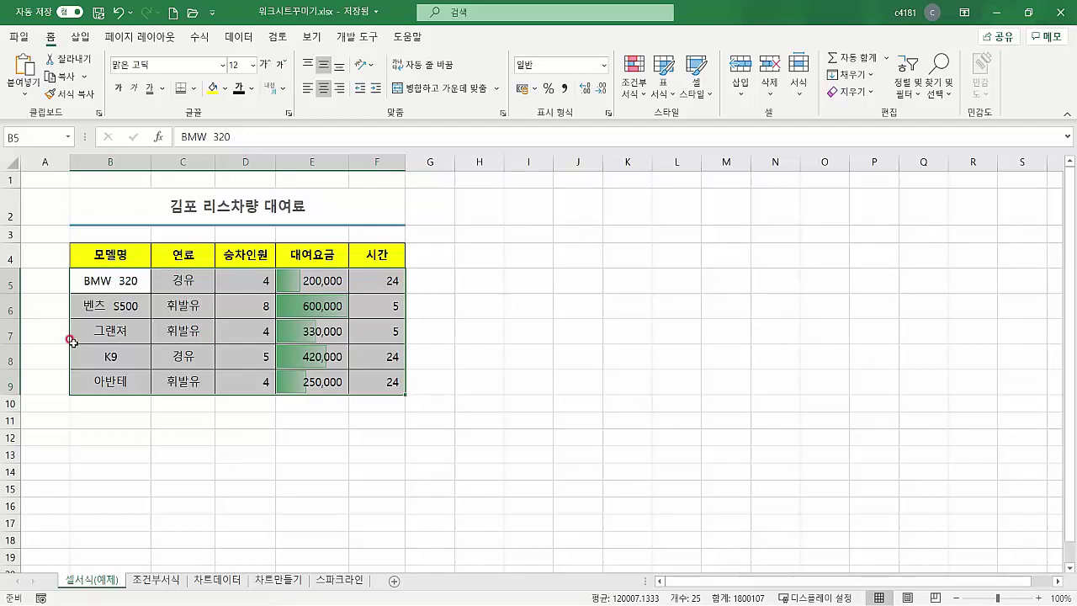
- Inspect the formula rule that formats B5:F9 in the conditional formatting rules manager
left_click(632, 84)
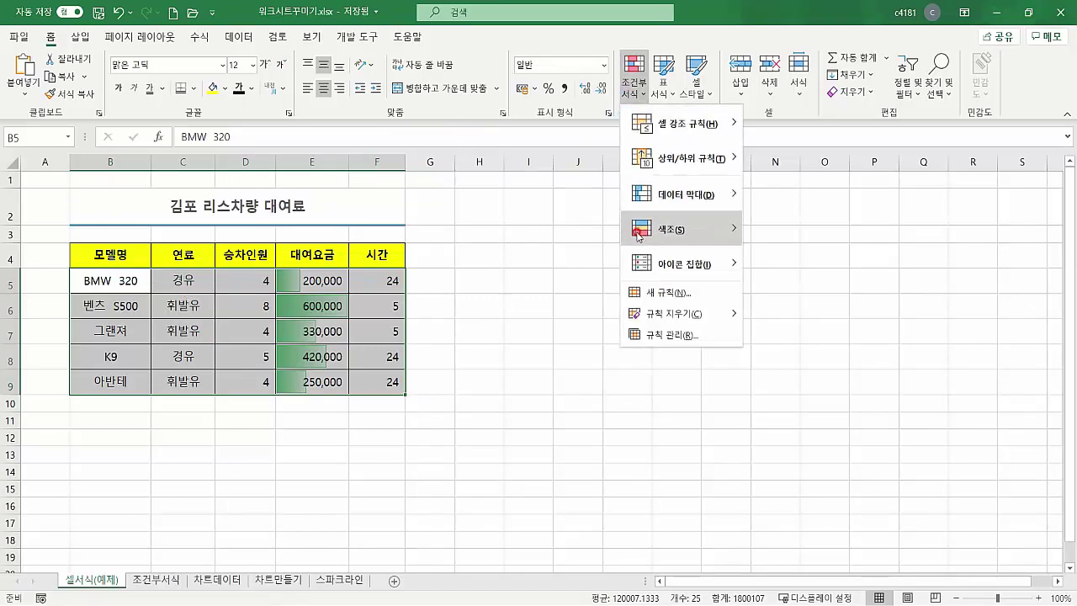
left_click(671, 336)
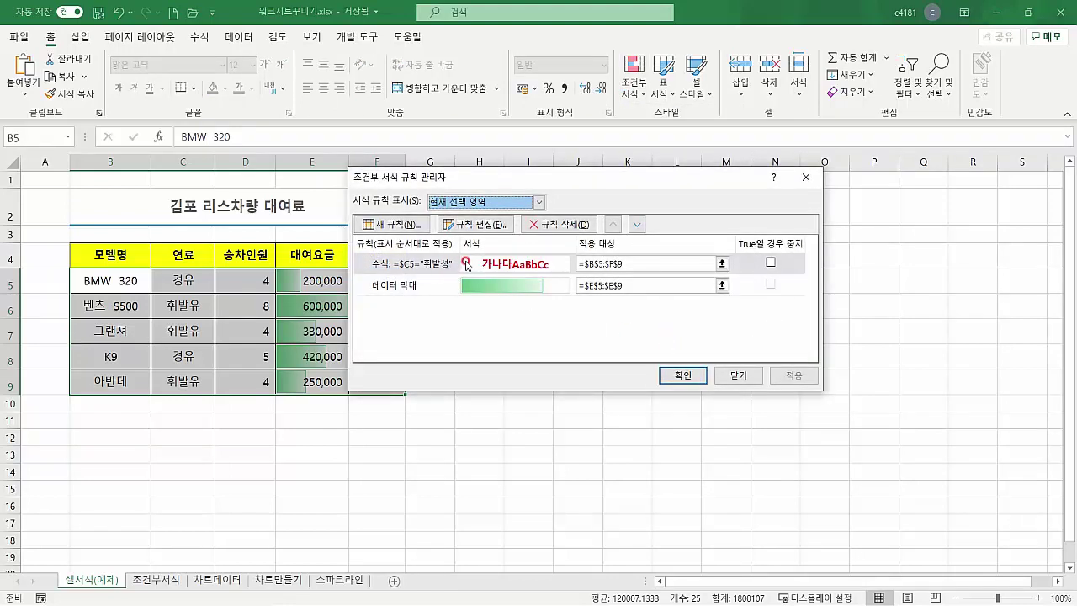
left_click(463, 264)
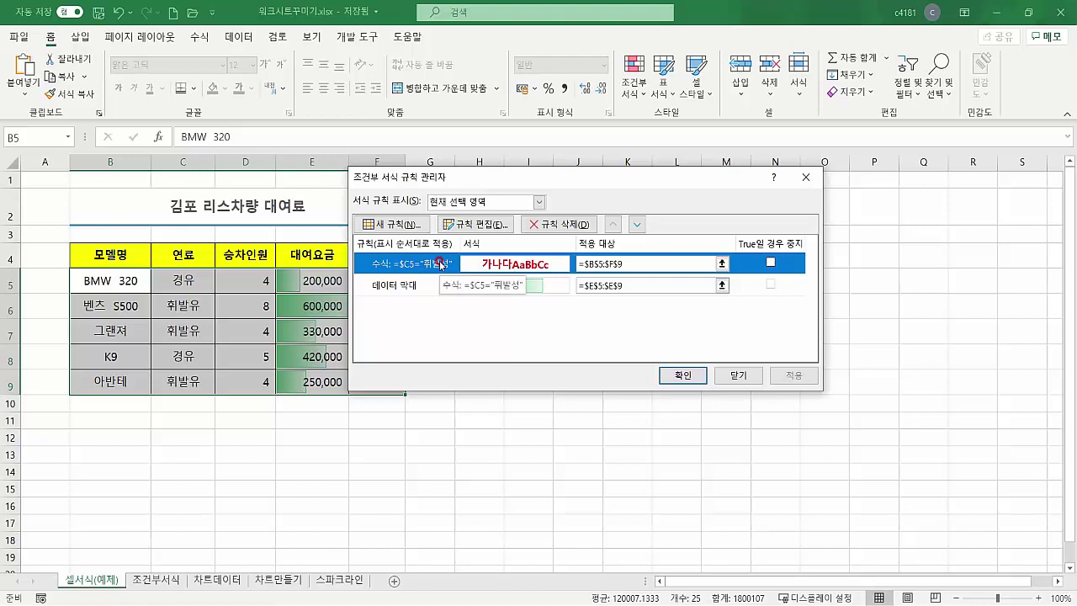
left_click(477, 225)
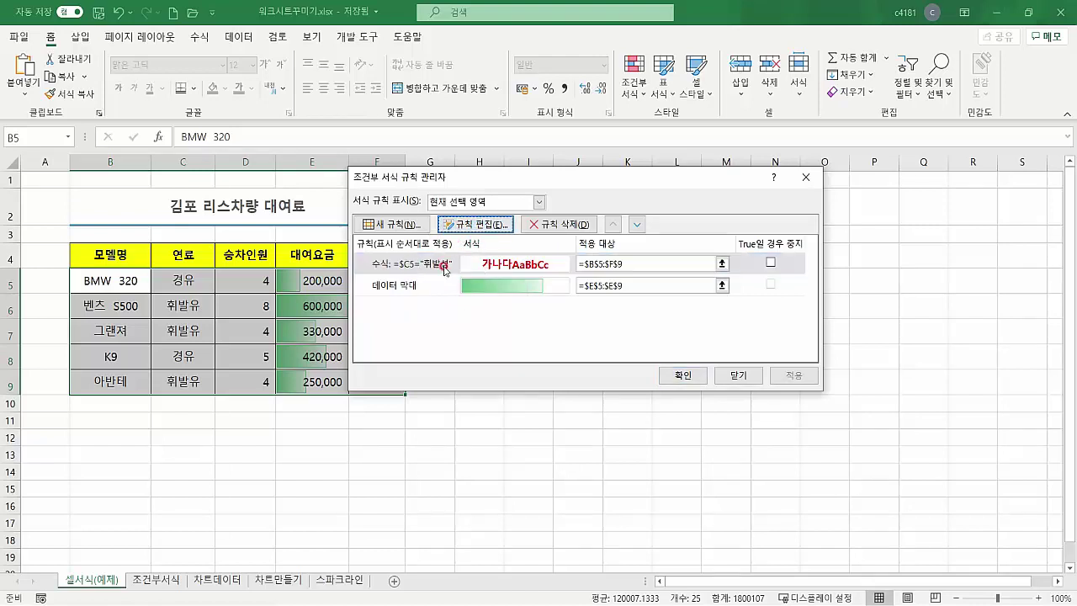
left_click(738, 375)
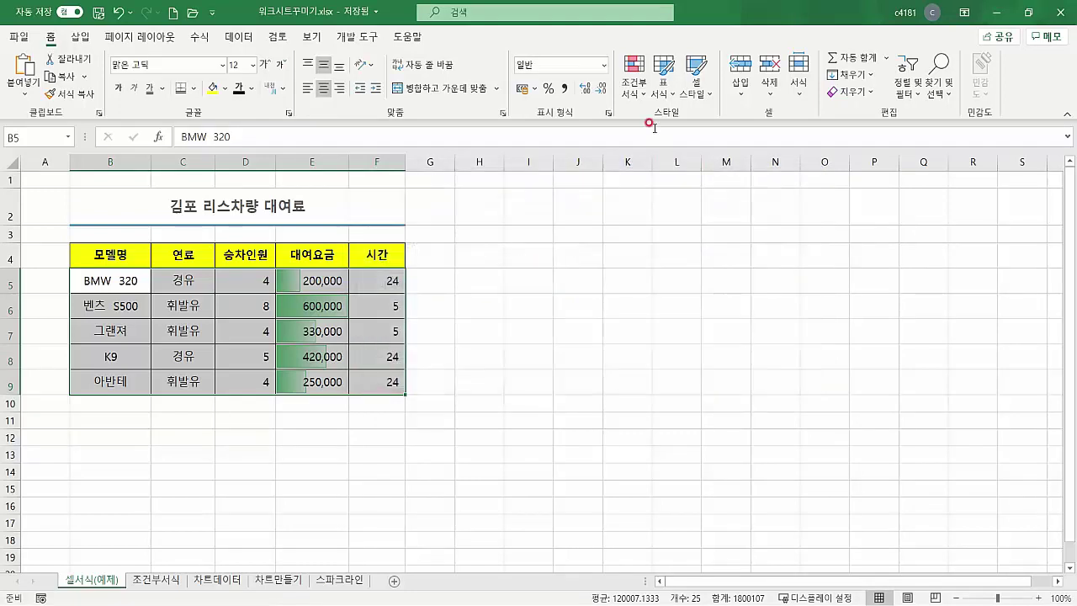
- Delete the 데이터 막대 rule for E5:E9 in the conditional formatting rules manager
left_click(635, 77)
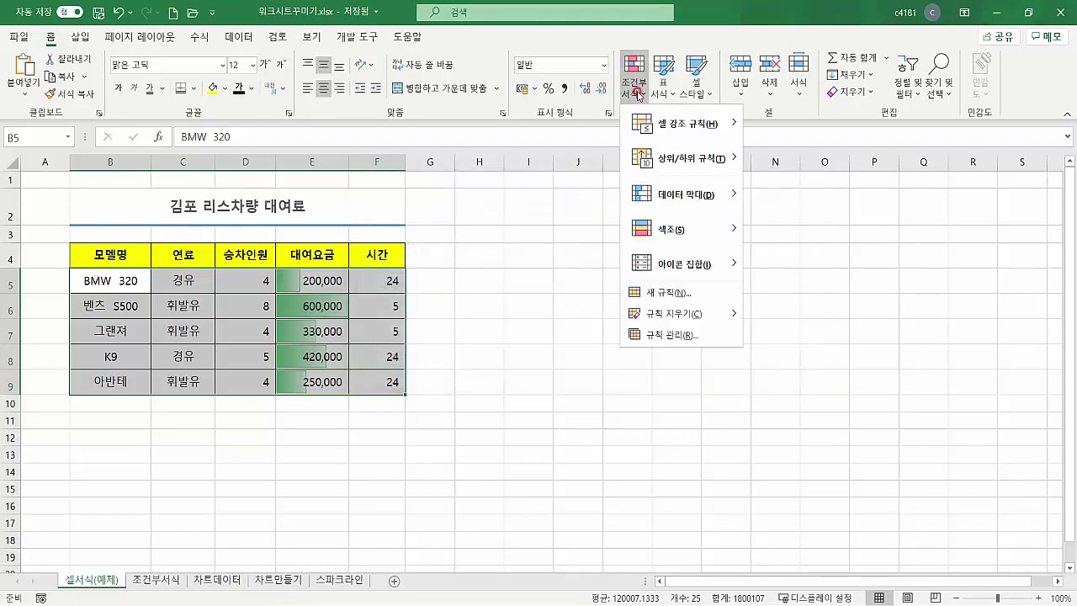
left_click(657, 334)
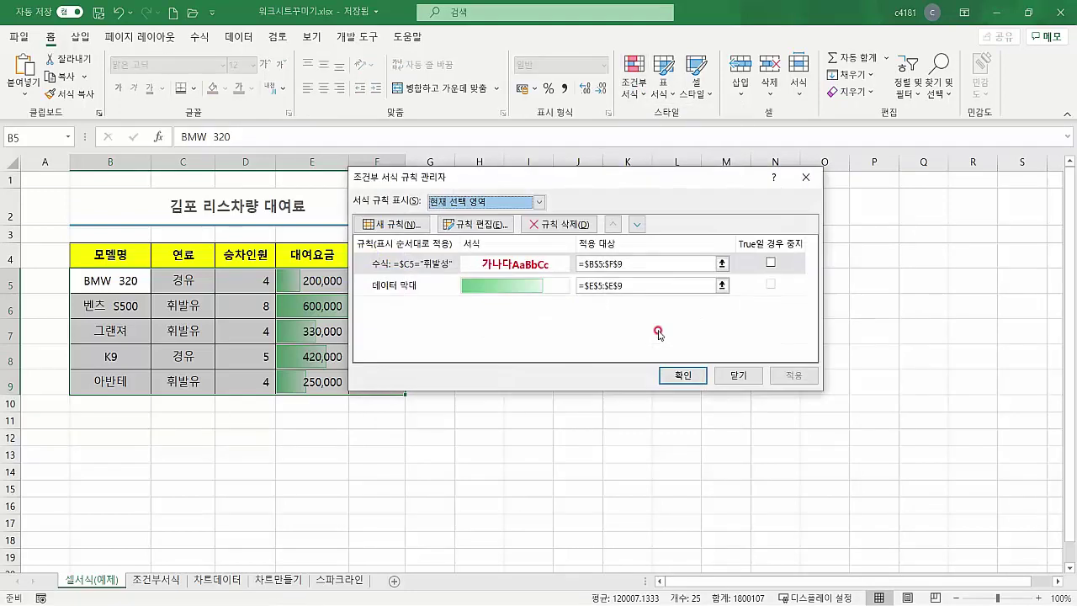
left_click(379, 264)
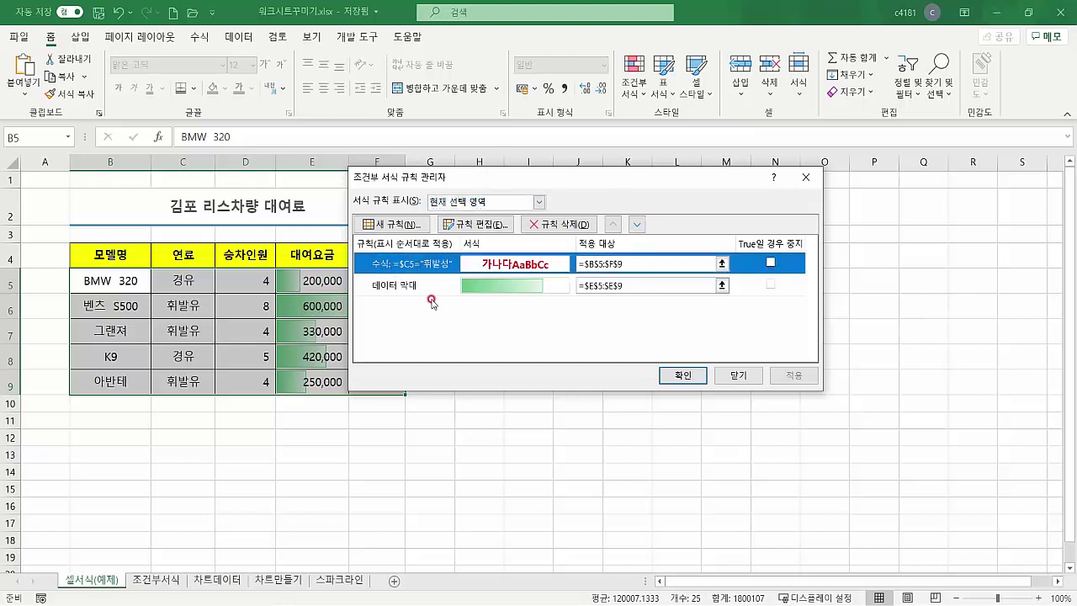
left_click(404, 290)
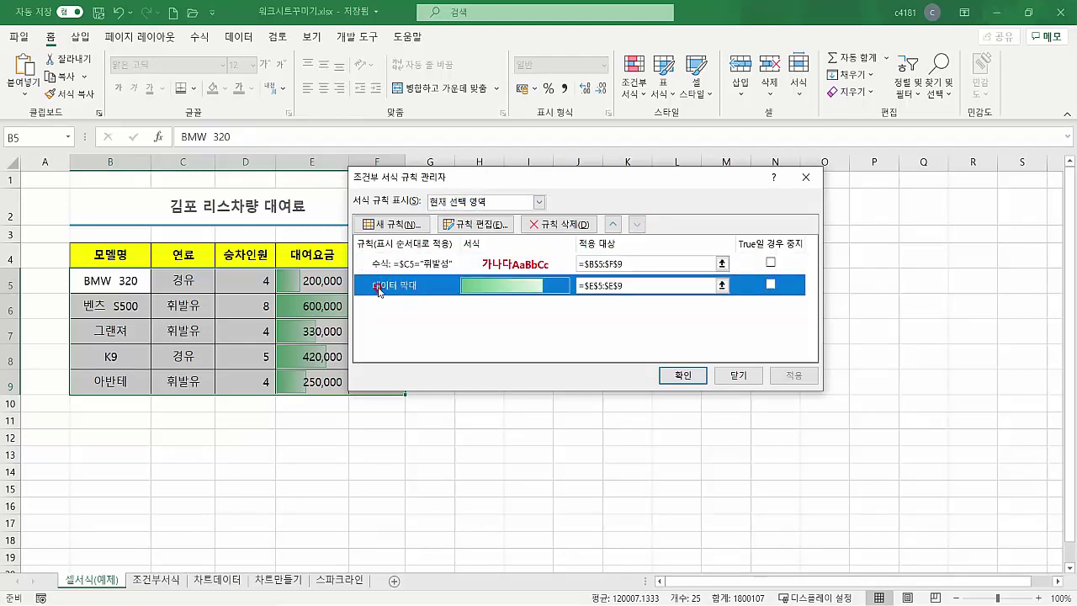
left_click(529, 225)
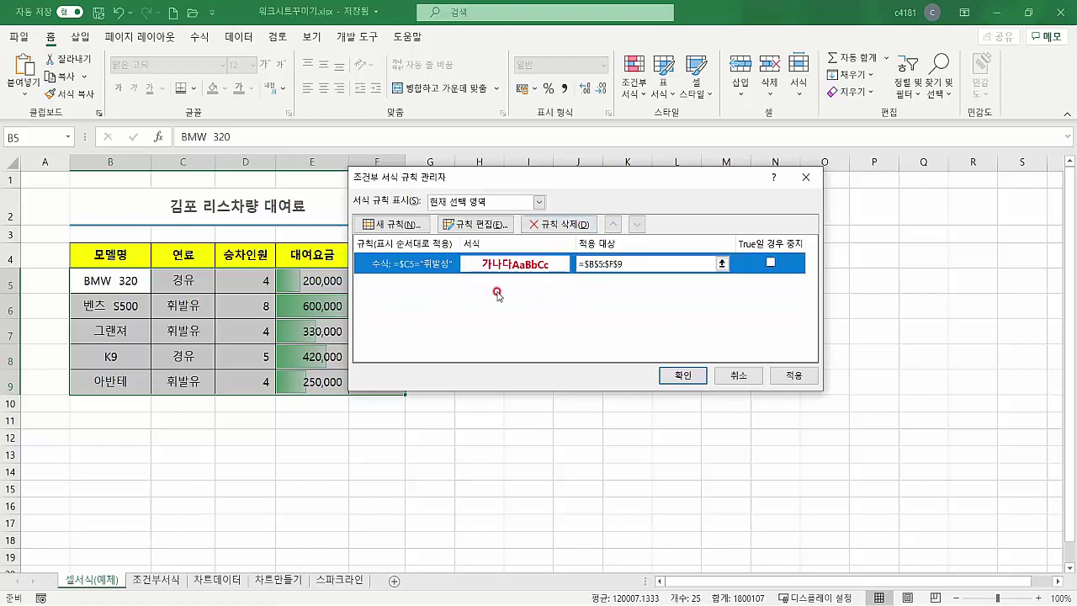
- Correct the remaining rule's formula to =$C5="휘발유" and apply the rule changes to the table
left_click(461, 227)
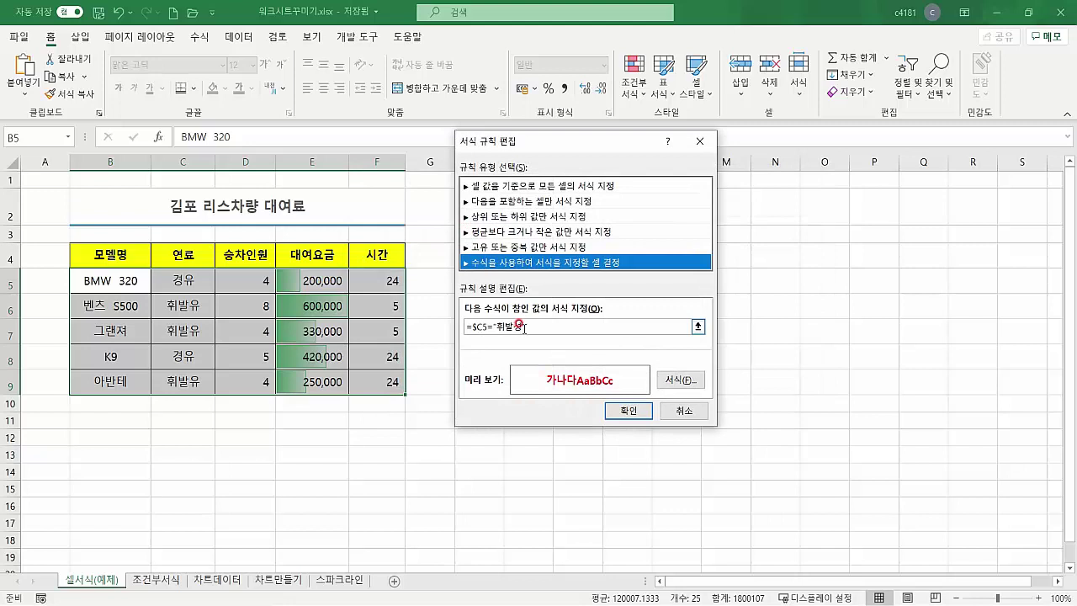
left_click(524, 328)
type("+")
key("Left")
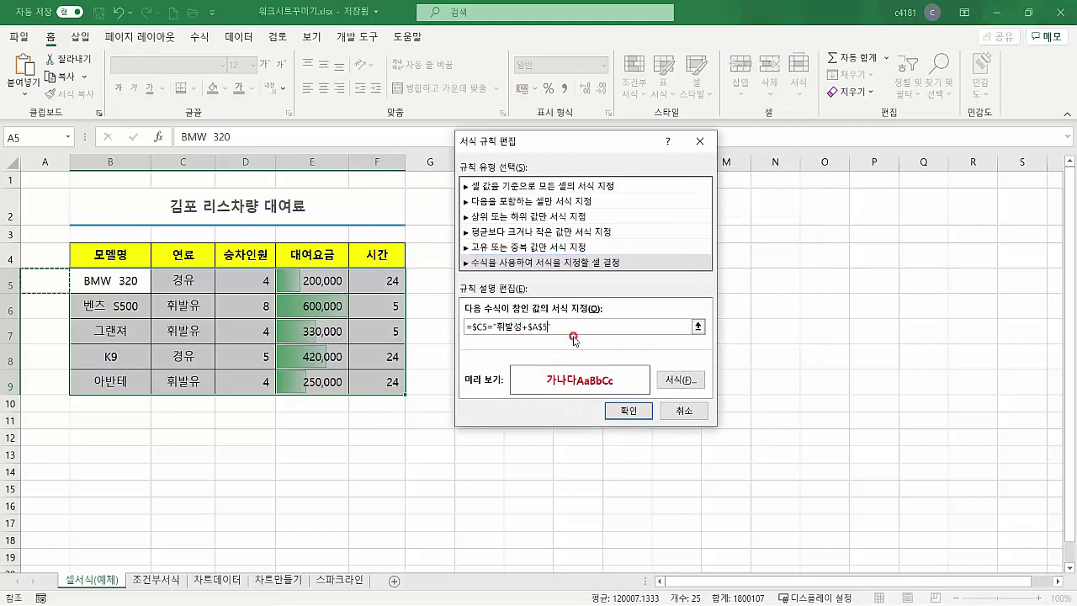
key("BackSpace")
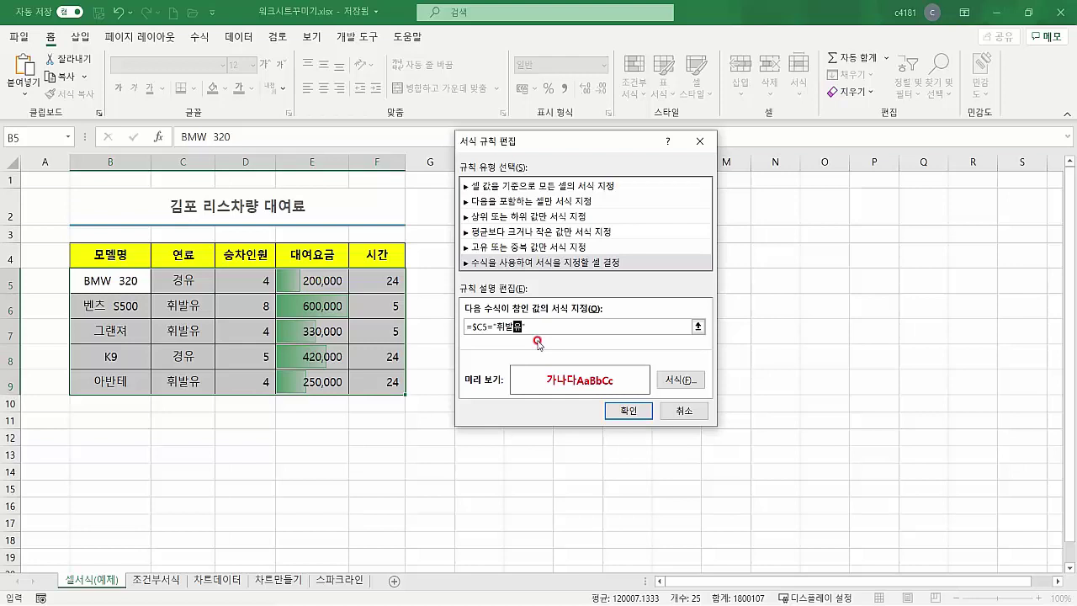
left_click(631, 410)
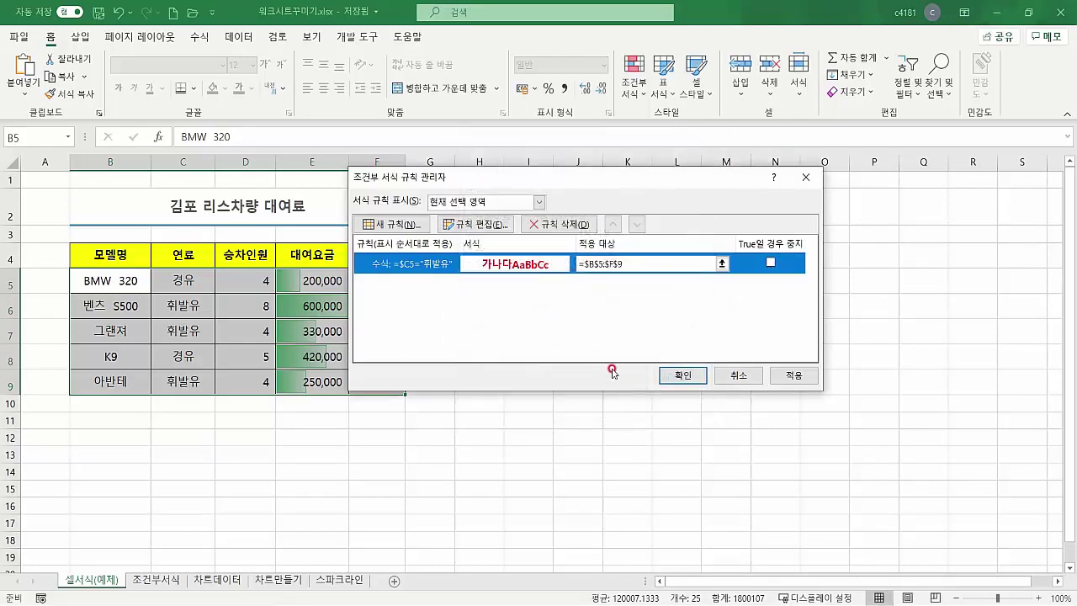
left_click(678, 373)
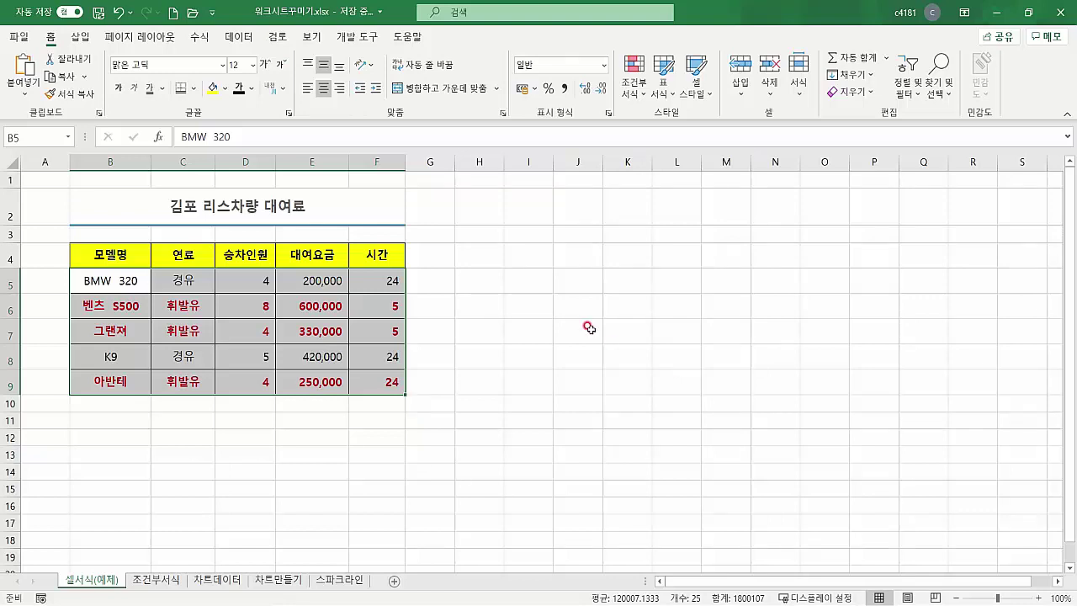
left_click(186, 451)
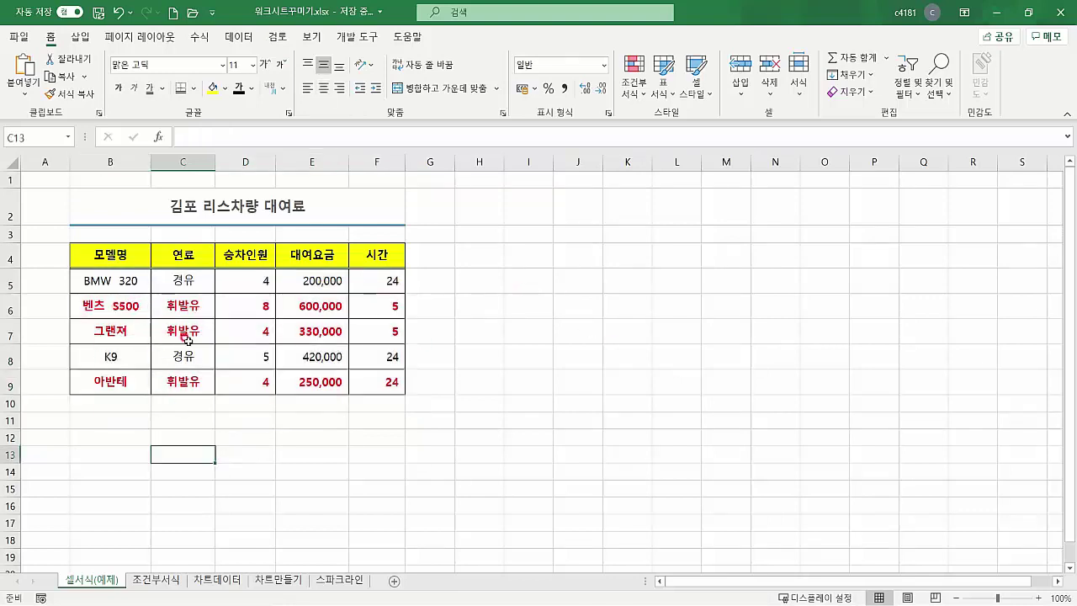
left_click(334, 381)
left_click(183, 366)
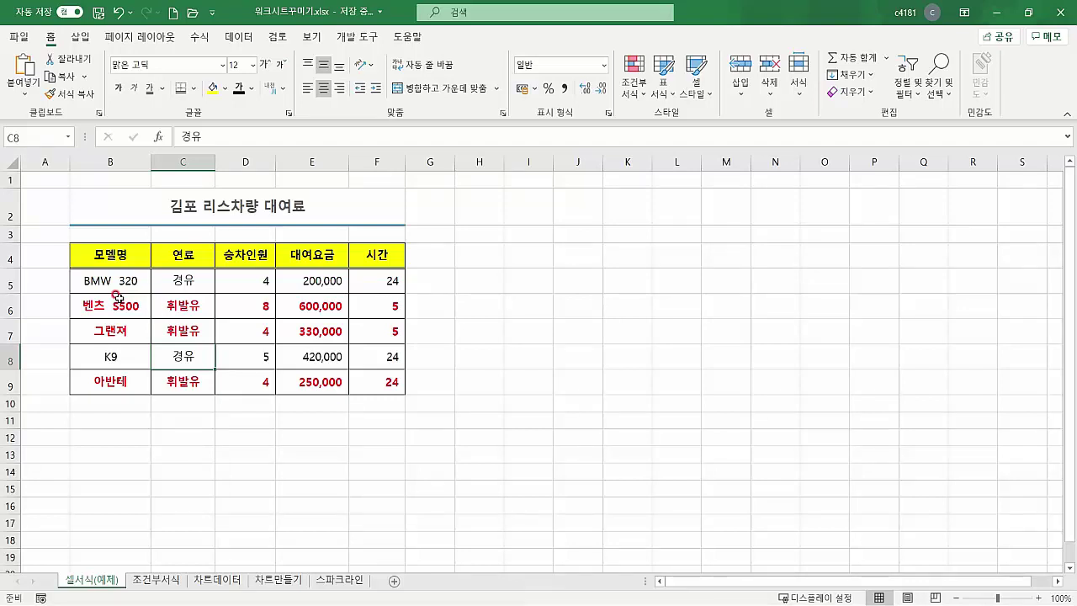
left_click(622, 97)
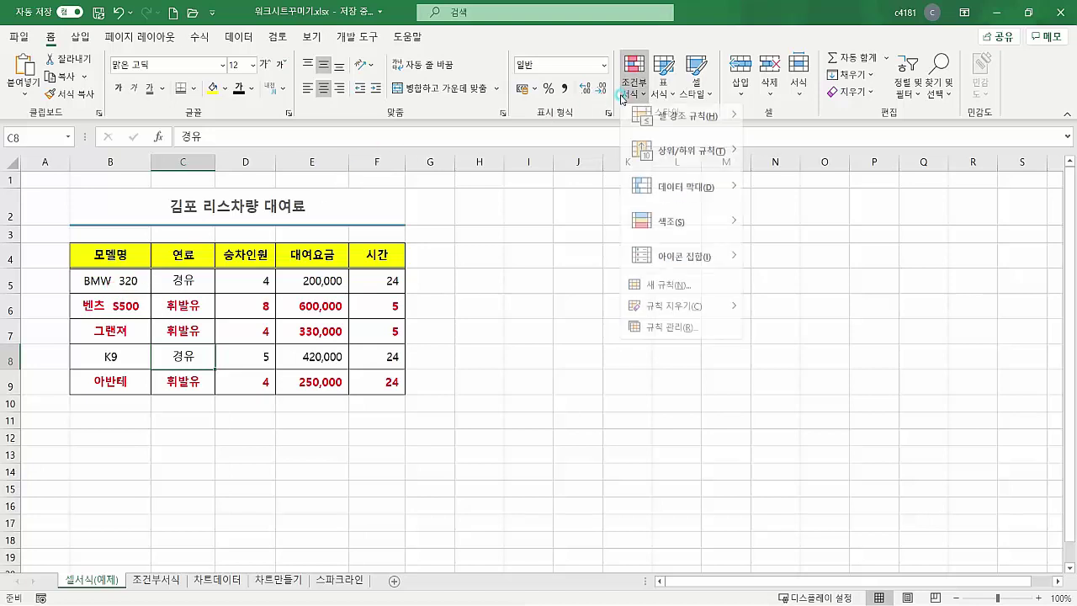
left_click(661, 285)
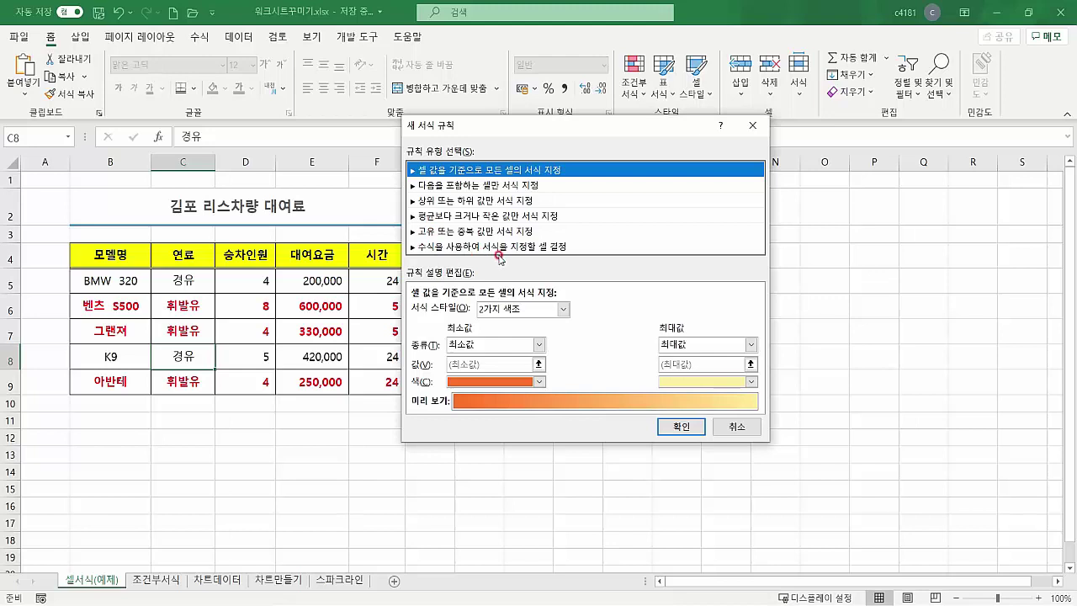
left_click(735, 426)
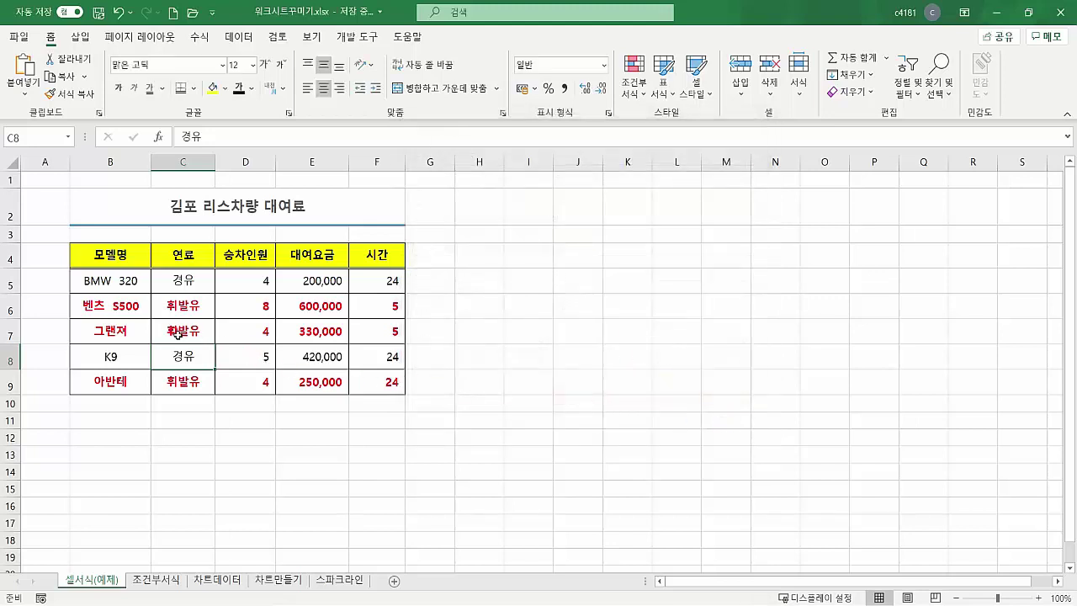
- Delete the =$C5="휘발유" rule for B5:F9 in the conditional formatting rules manager and apply the deletion
mouse_move(100, 285)
left_mouse_down()
mouse_move(207, 286)
mouse_move(360, 344)
mouse_move(364, 379)
left_mouse_up()
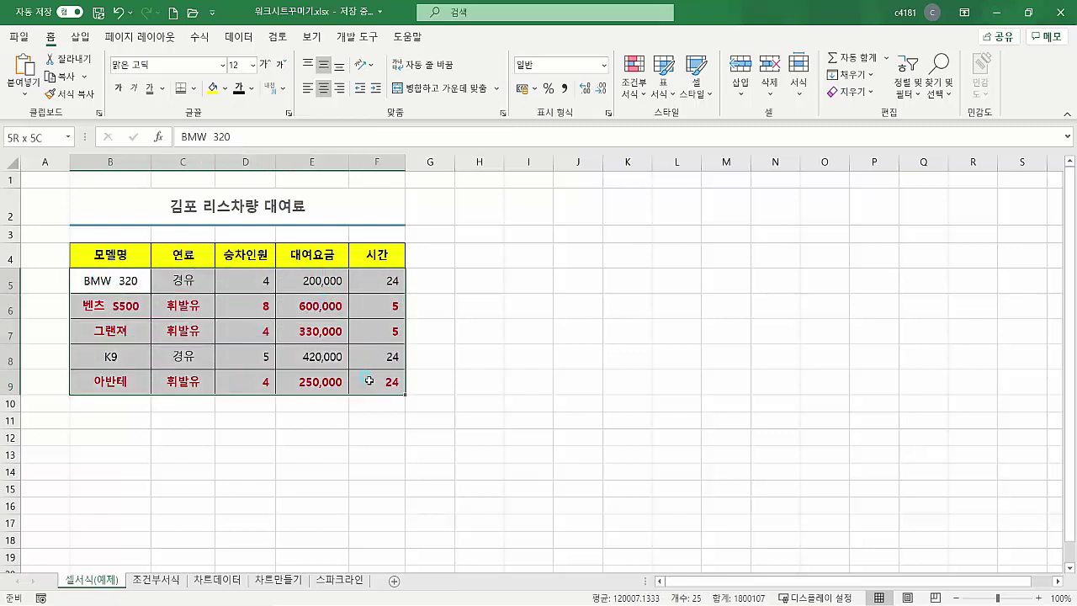
left_click(638, 91)
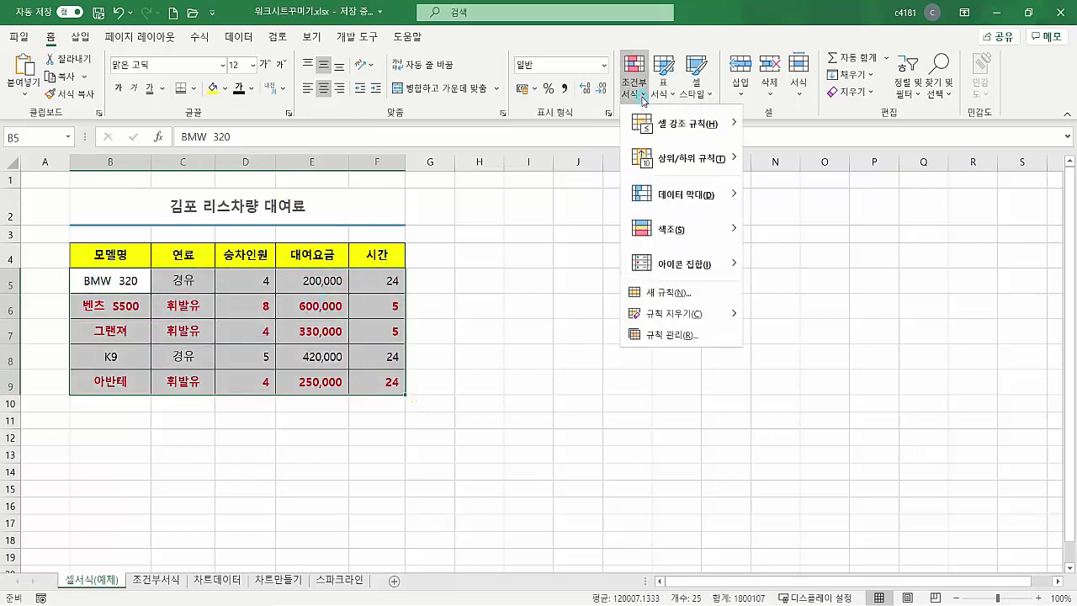
left_click(680, 336)
left_click(425, 264)
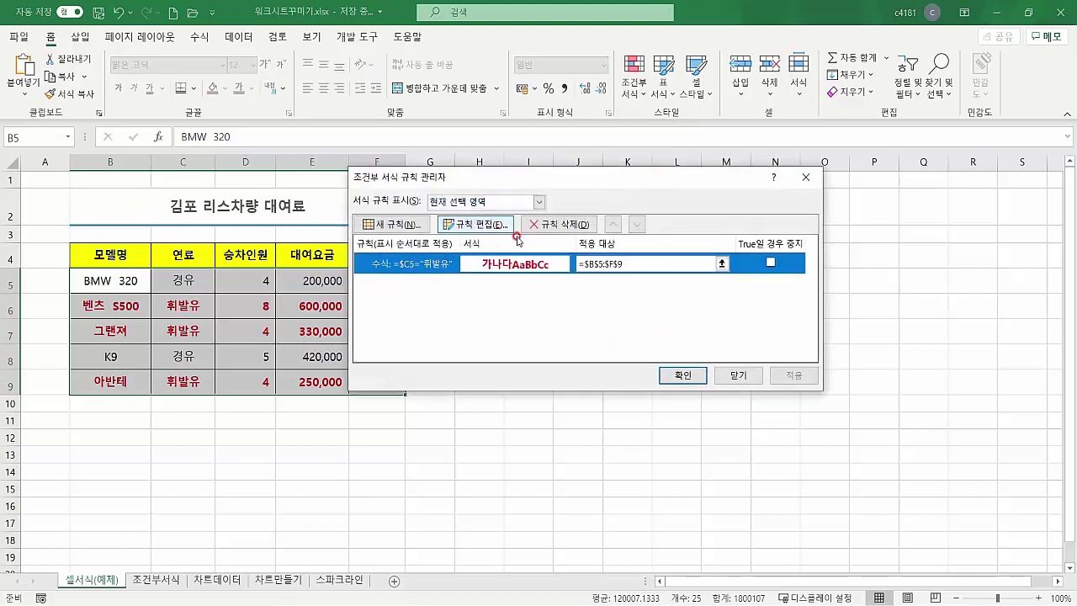
left_click(558, 223)
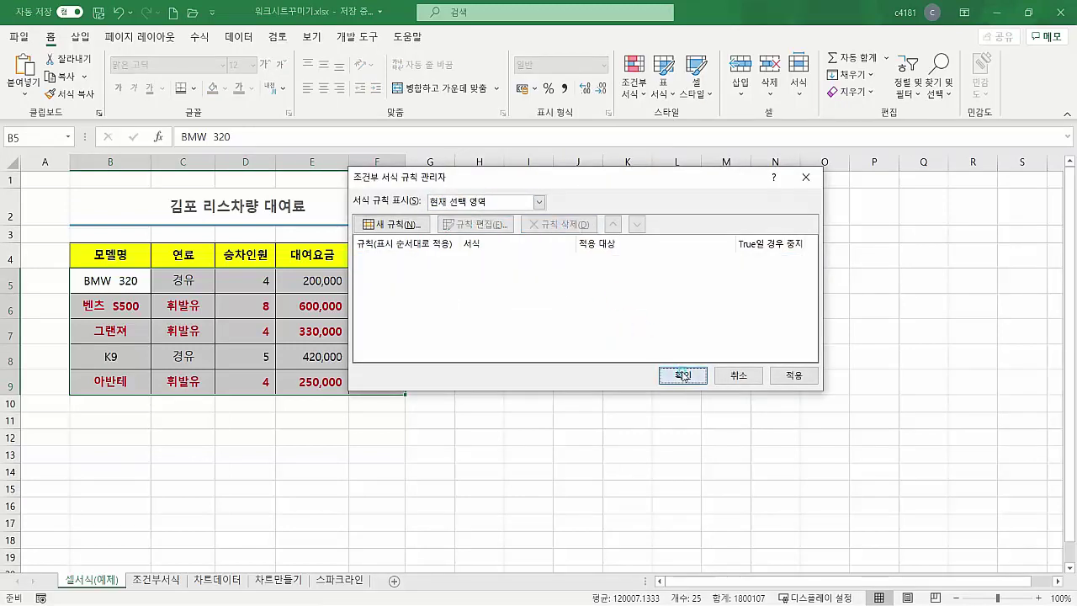
left_click(682, 374)
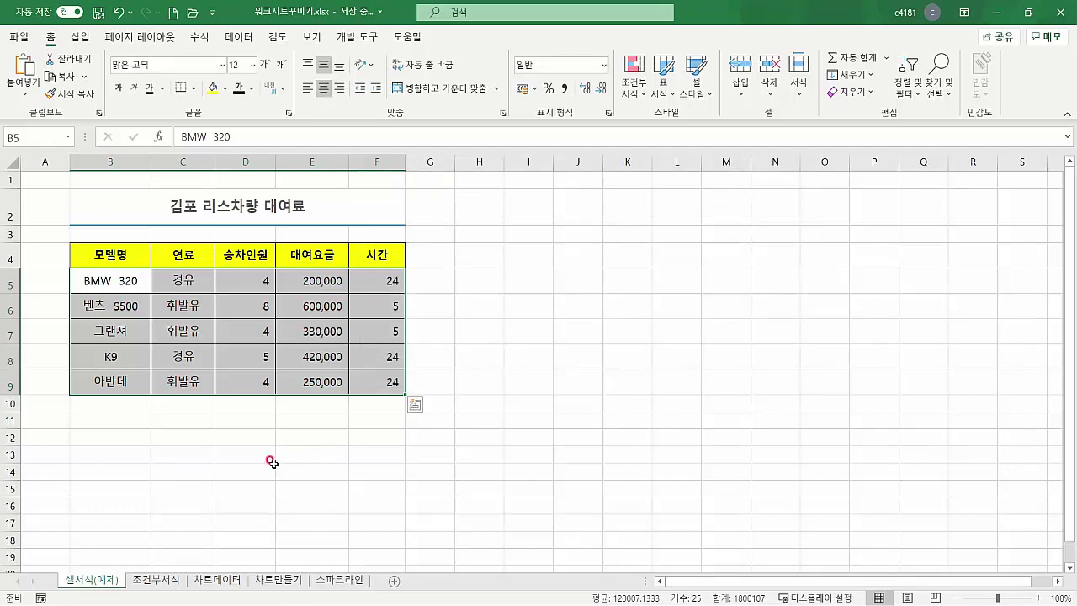
left_click(295, 360)
left_click(303, 308)
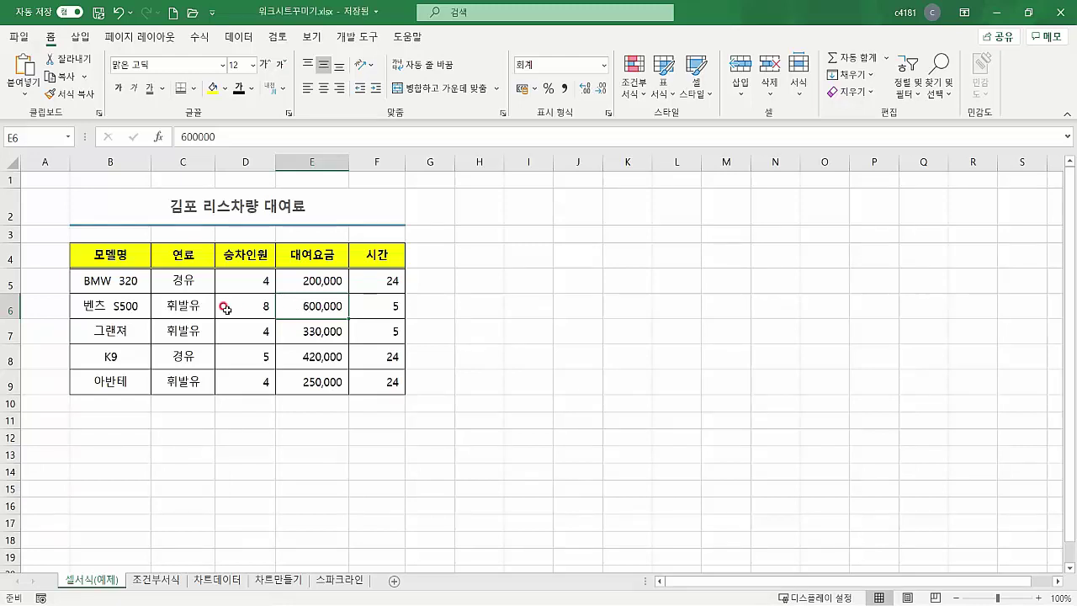
- Start a new formula-based conditional formatting rule for B5:F9 with the formula =$E5>=400000
left_click_drag(107, 278, 375, 382)
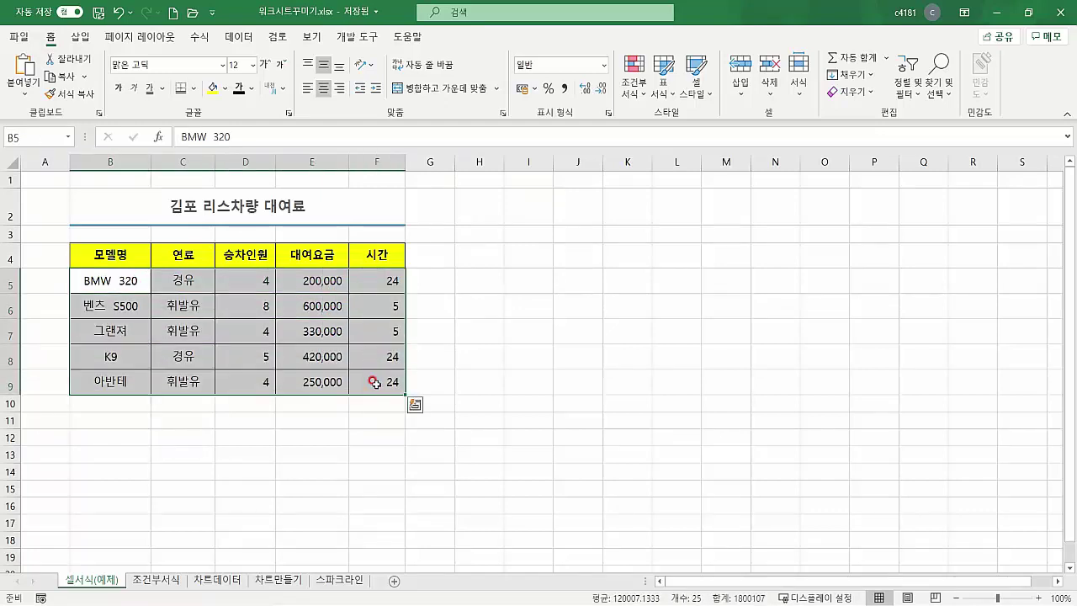
left_click(635, 84)
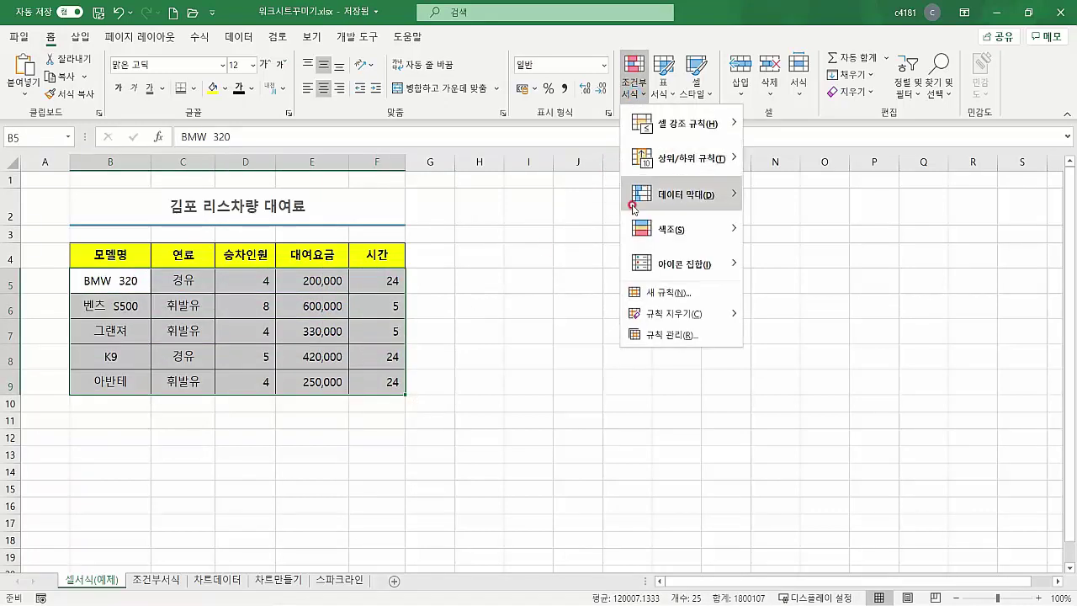
left_click(636, 292)
left_click_drag(496, 143, 556, 142)
left_click(501, 246)
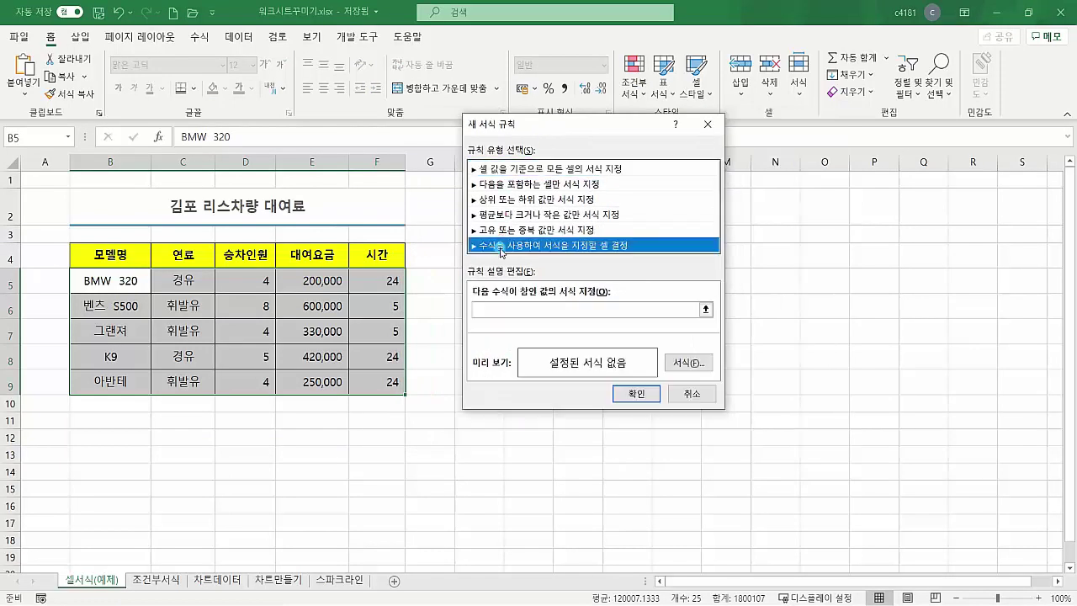
left_click(500, 309)
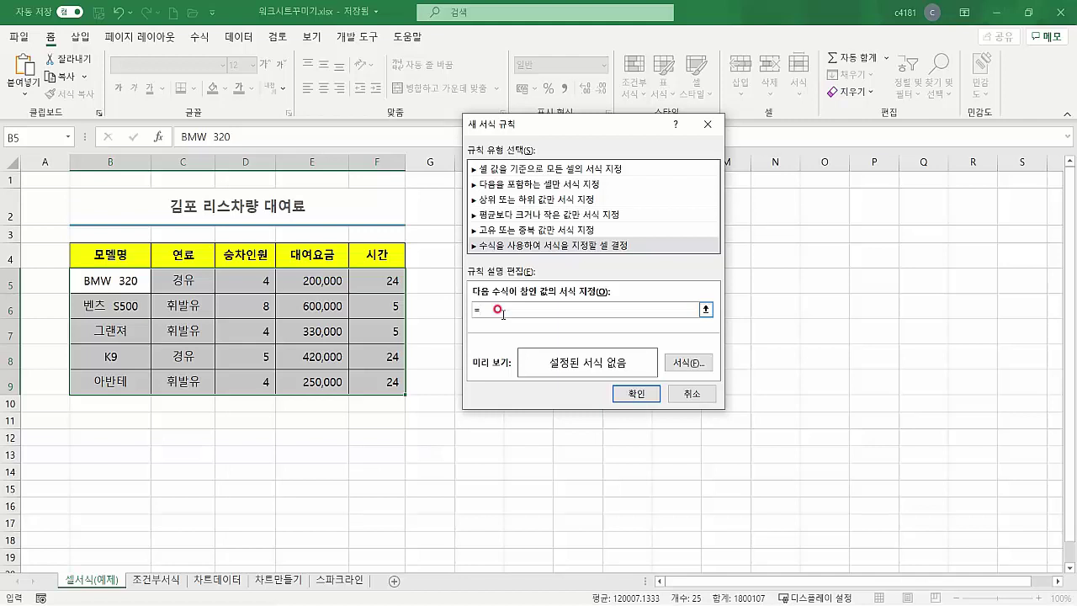
left_click(311, 278)
left_click(311, 278)
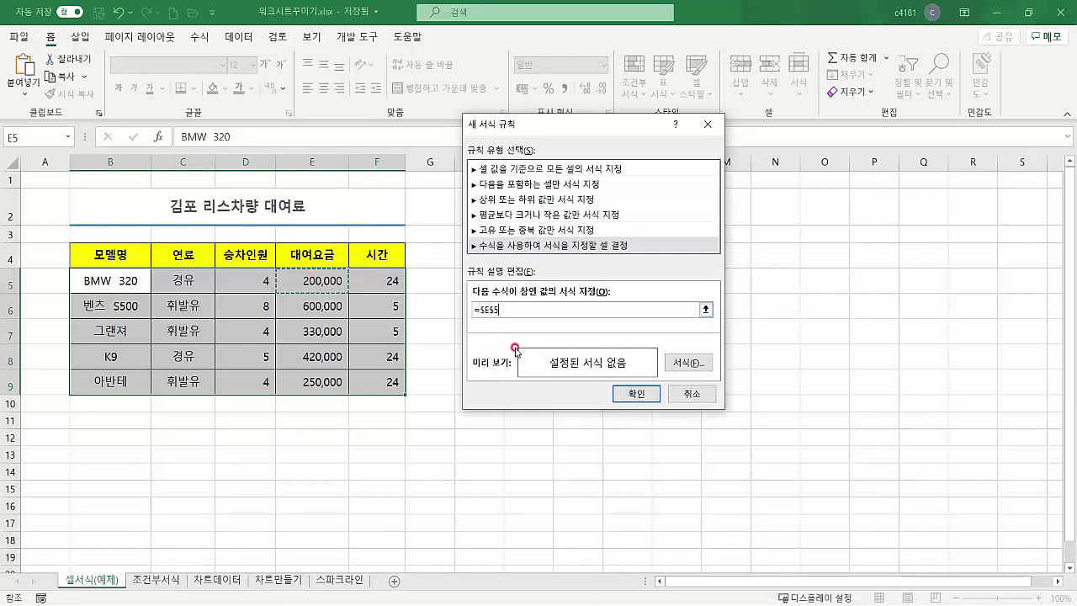
key("F4")
key("F4")
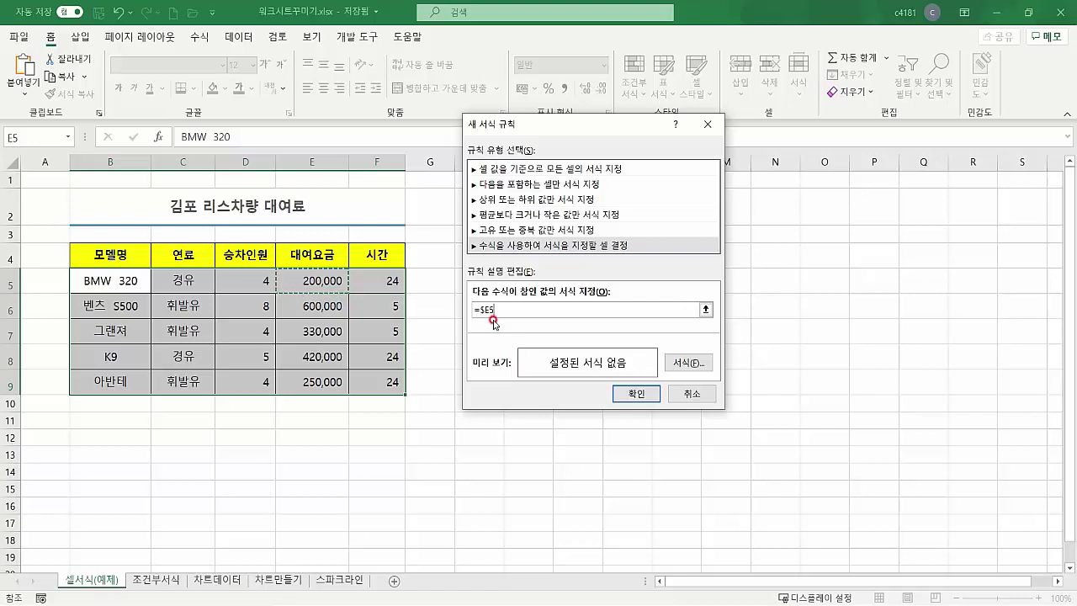
type(">=400000")
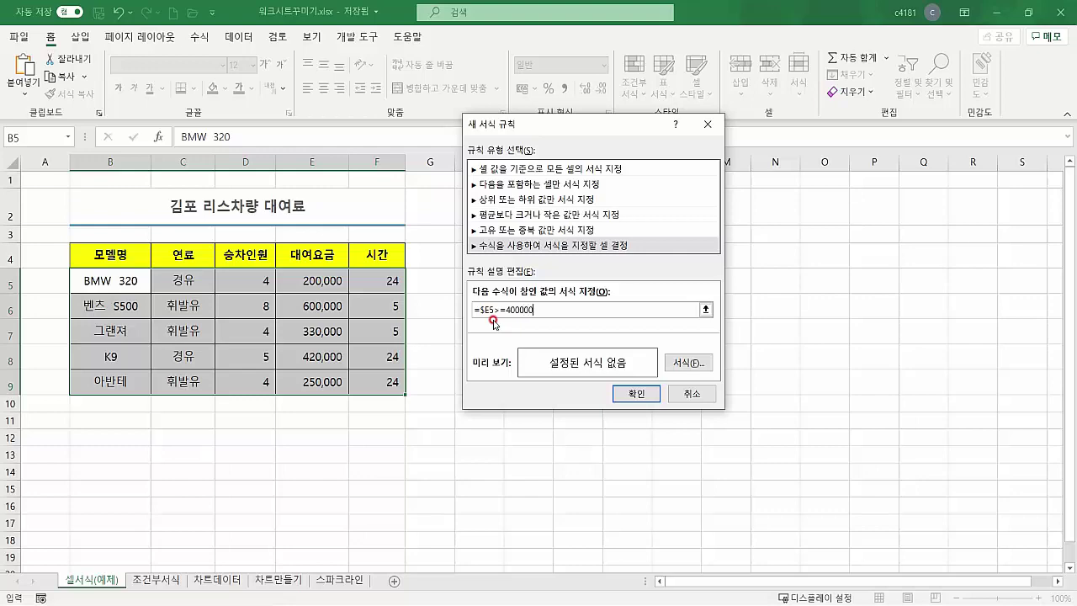
- Give the rule a standard blue font colour and a yellow fill, apply it, and check the highlighted 대여요금 cells
left_click(687, 363)
left_click(636, 210)
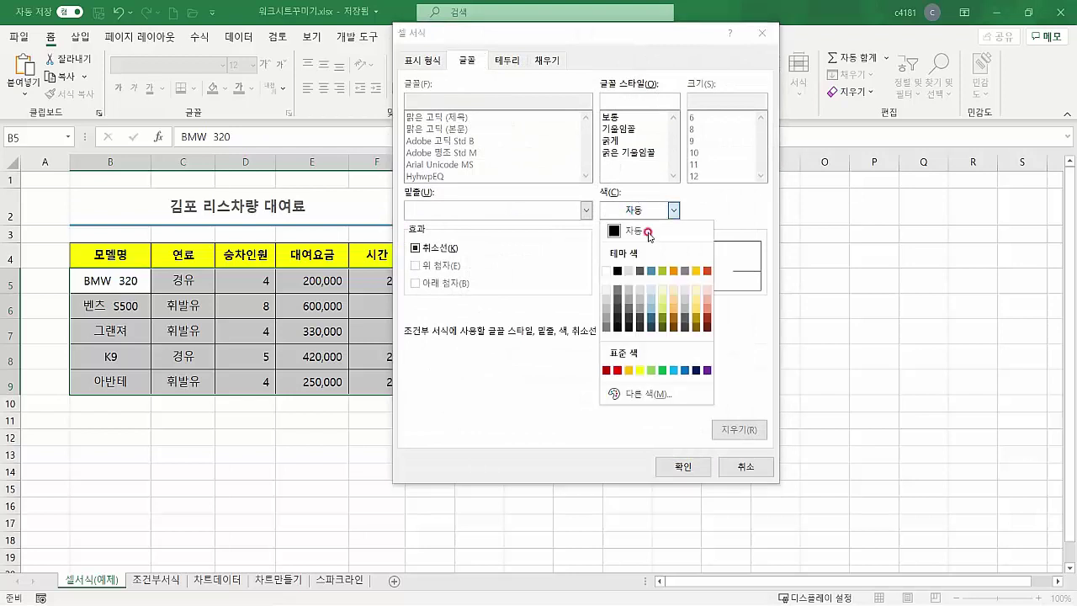
left_click(685, 370)
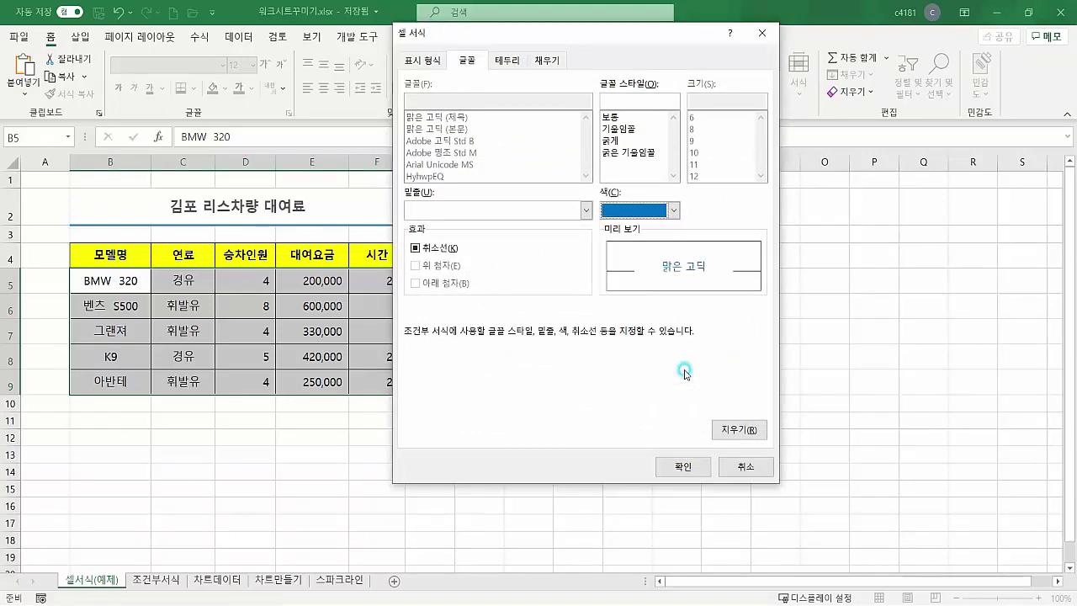
left_click(548, 63)
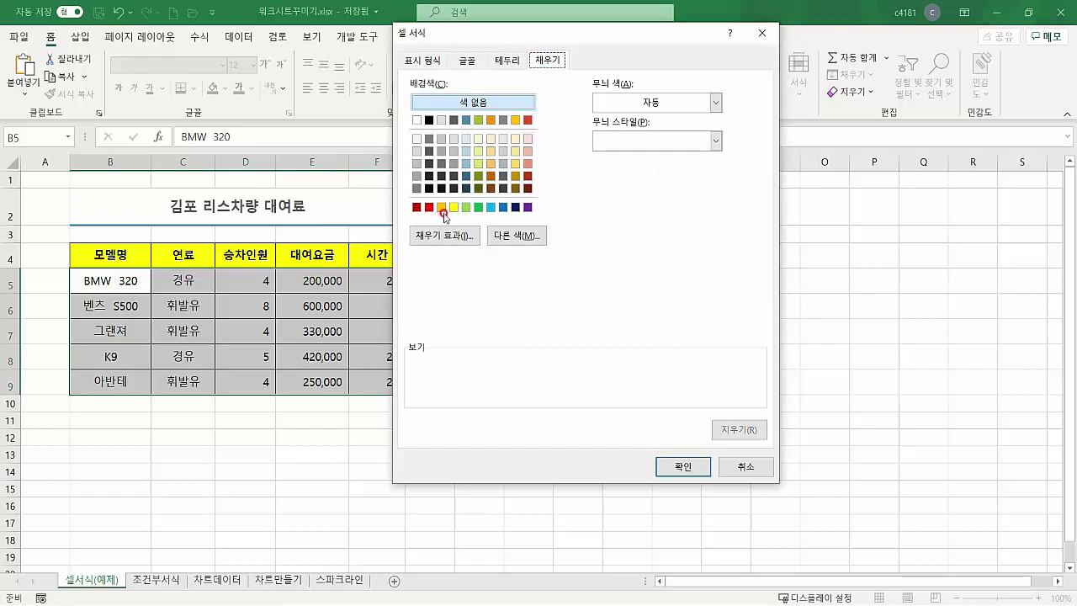
left_click(453, 208)
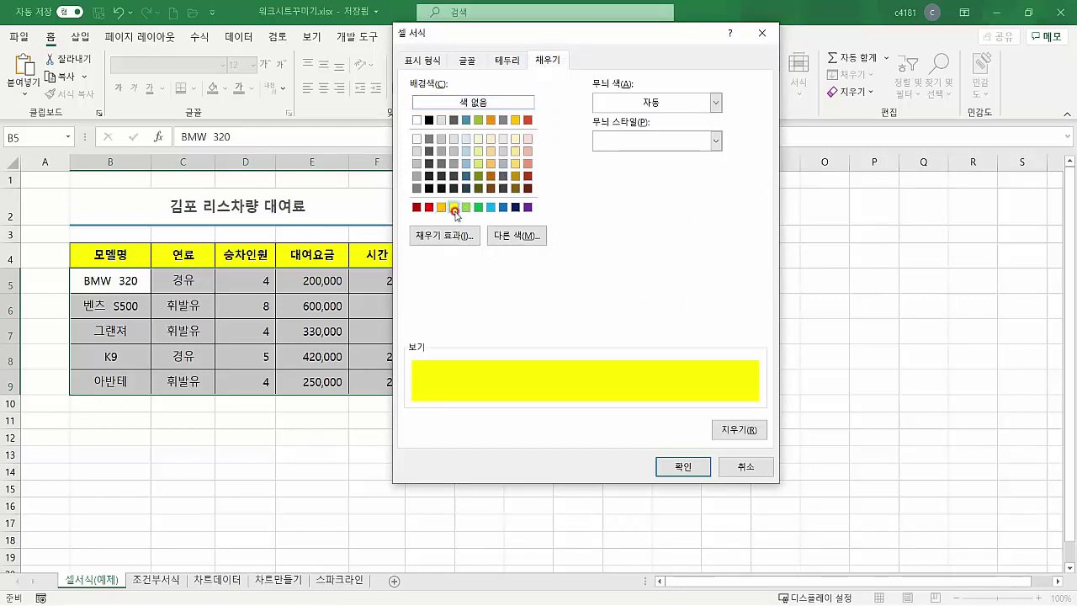
left_click(683, 466)
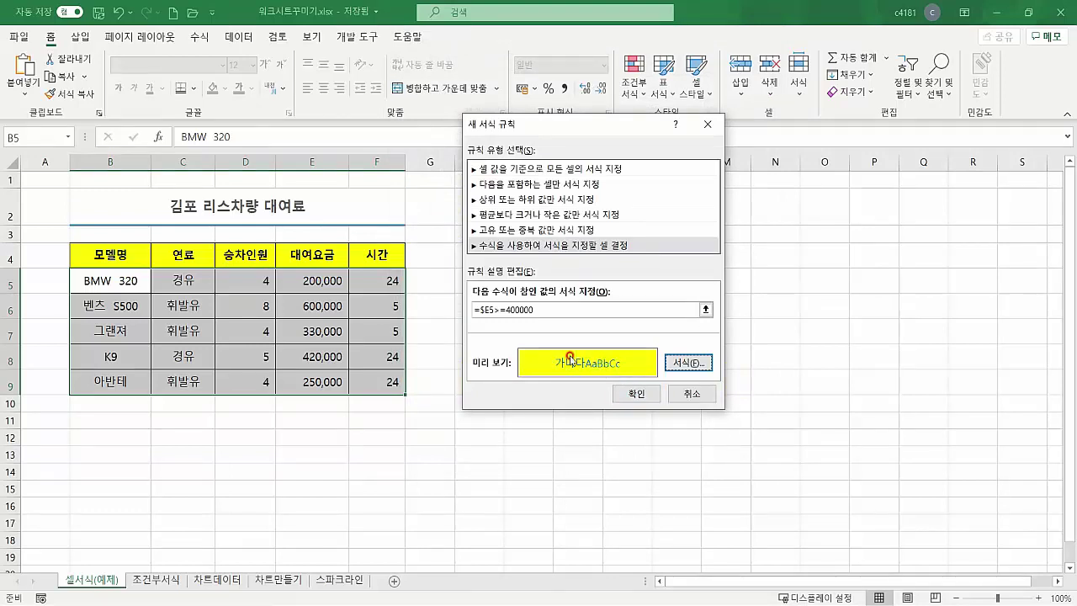
left_click(630, 392)
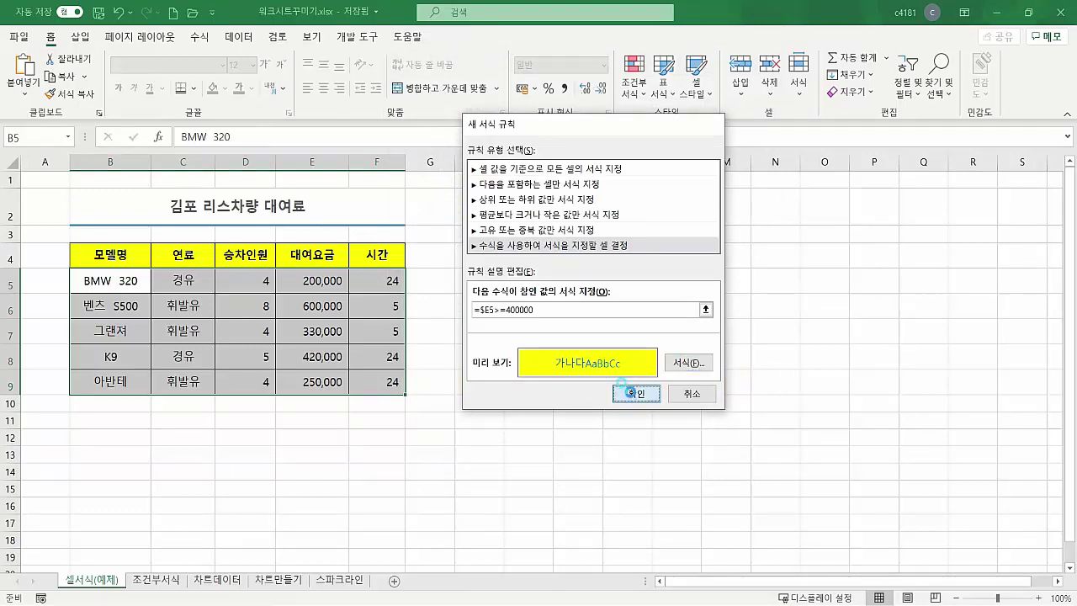
left_click(228, 466)
left_click(300, 305)
left_click(307, 350)
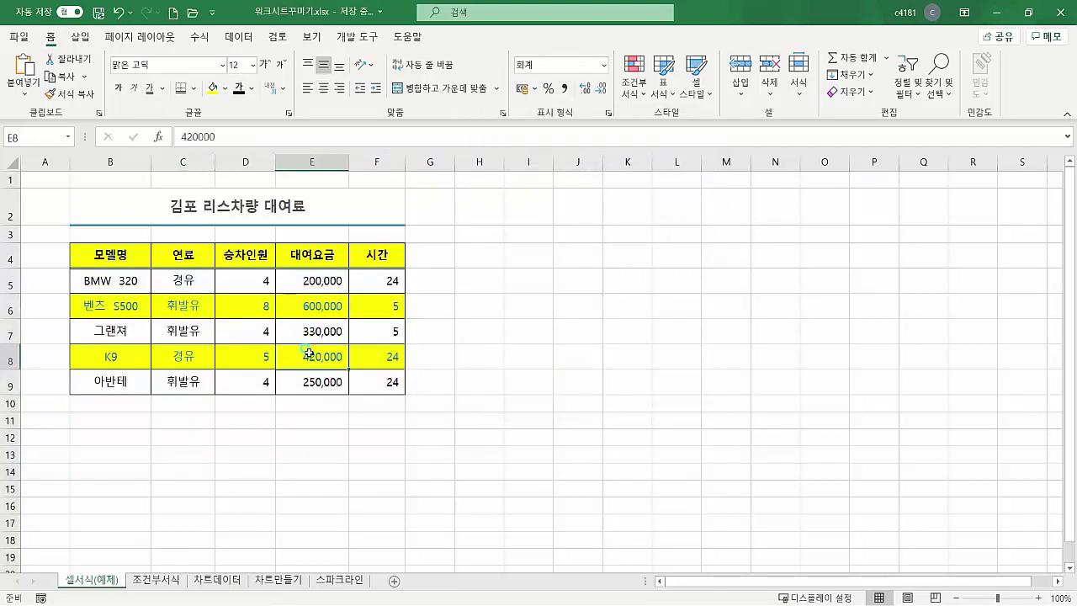
left_click(317, 306)
left_click(322, 354)
- Clear the conditional formatting rules from the selected range B5:F9
left_click_drag(134, 285, 369, 383)
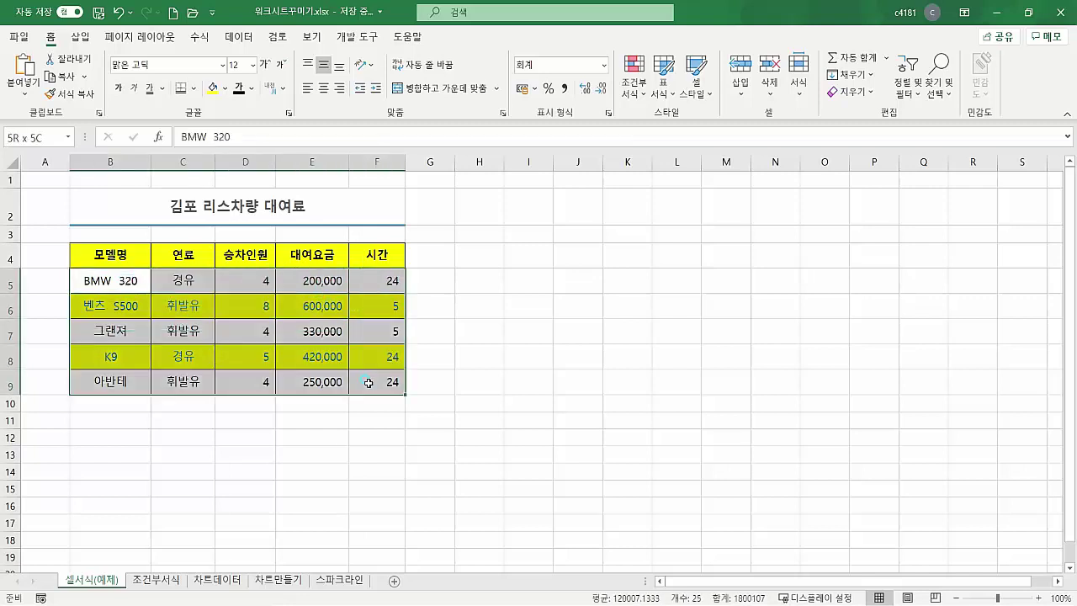
left_click(634, 83)
mouse_move(673, 313)
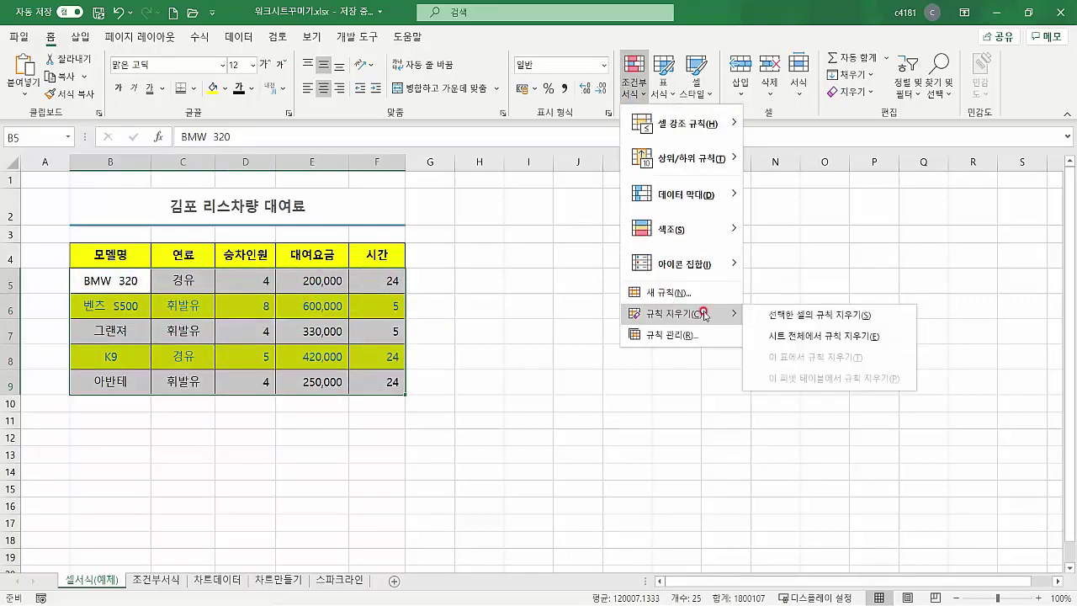
left_click(782, 316)
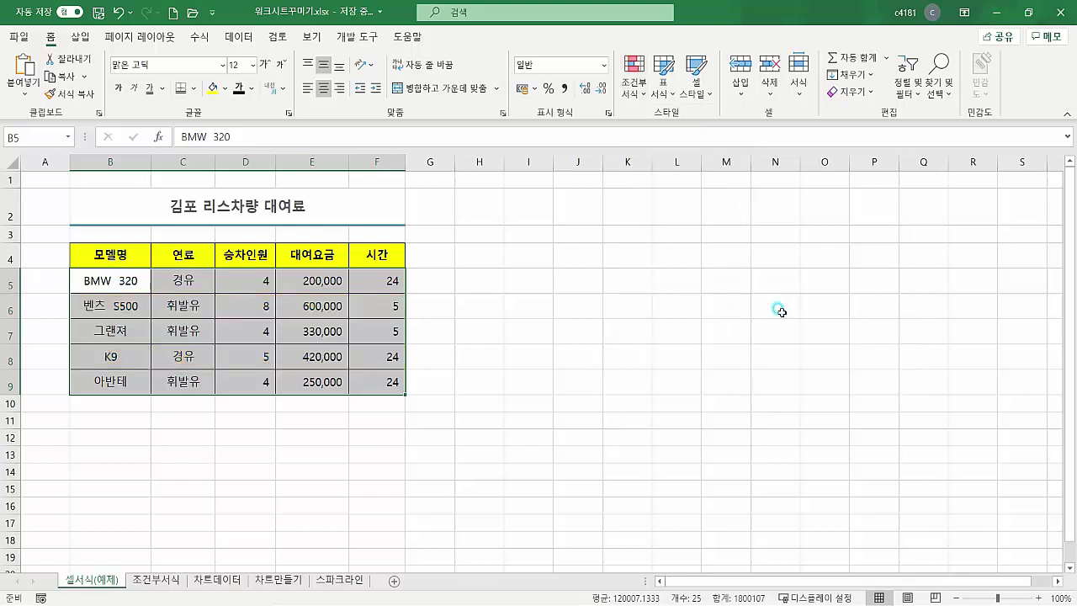
left_click(505, 312)
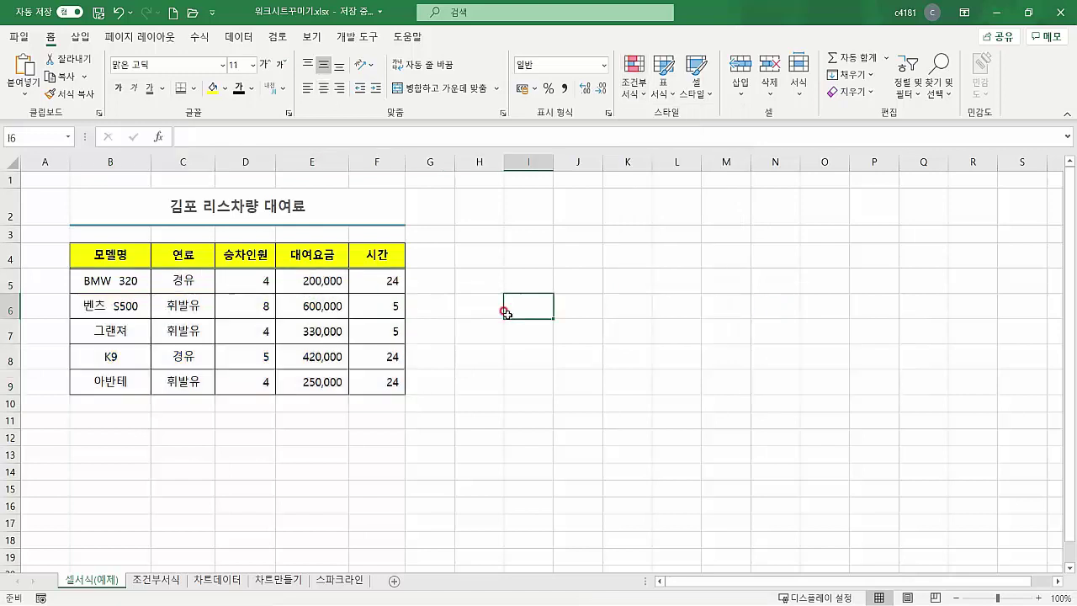